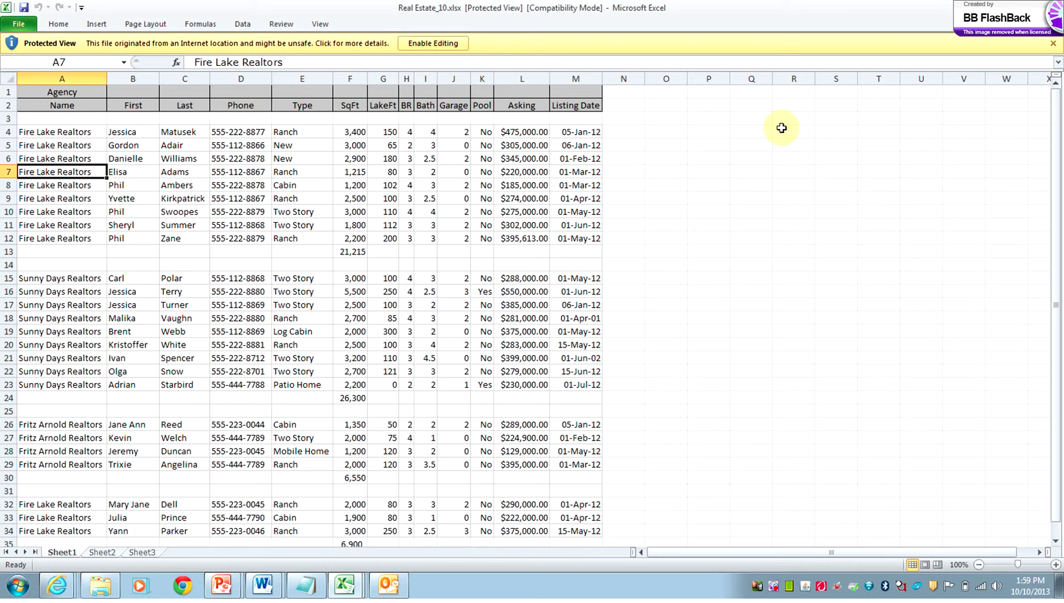
# Step: Enable saving for the protected workbook and save a copy as "PR10 Real Estate_10.xlsx" in the MIS 304 folder of Documents
pyautogui.click(19, 25)
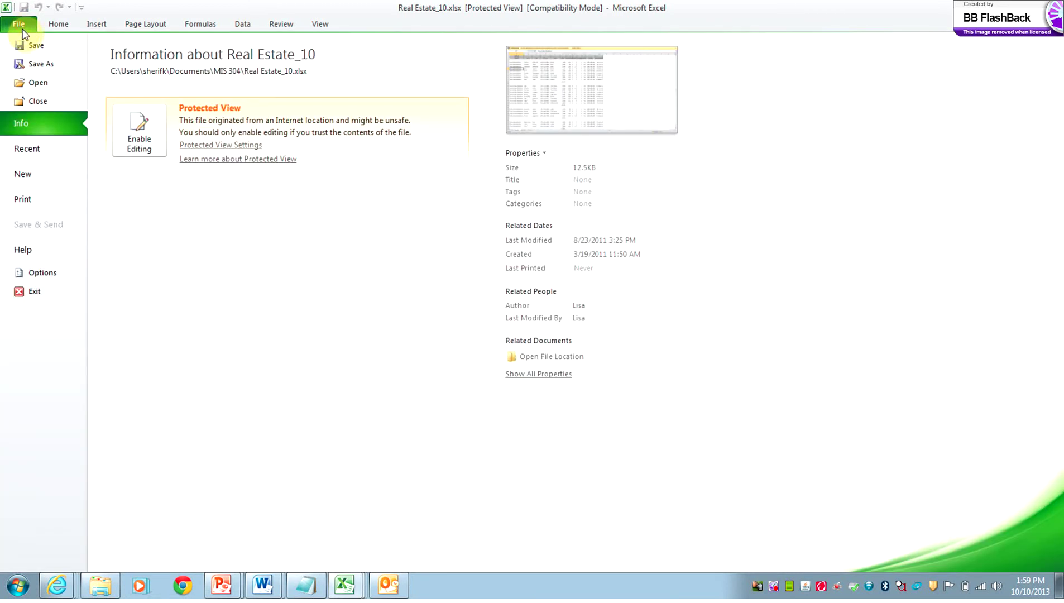
pyautogui.click(36, 64)
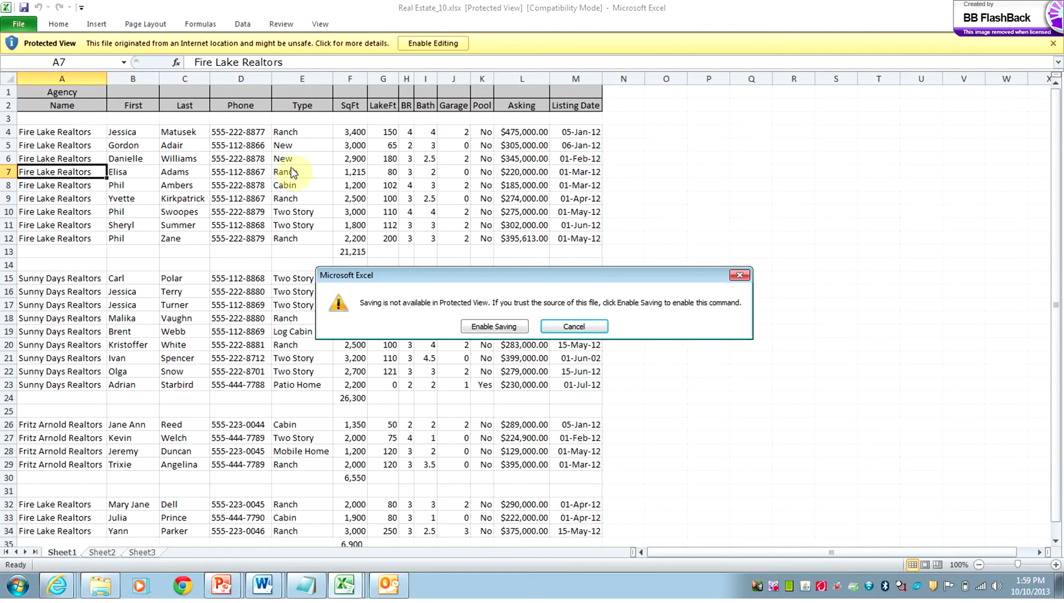
pyautogui.click(525, 328)
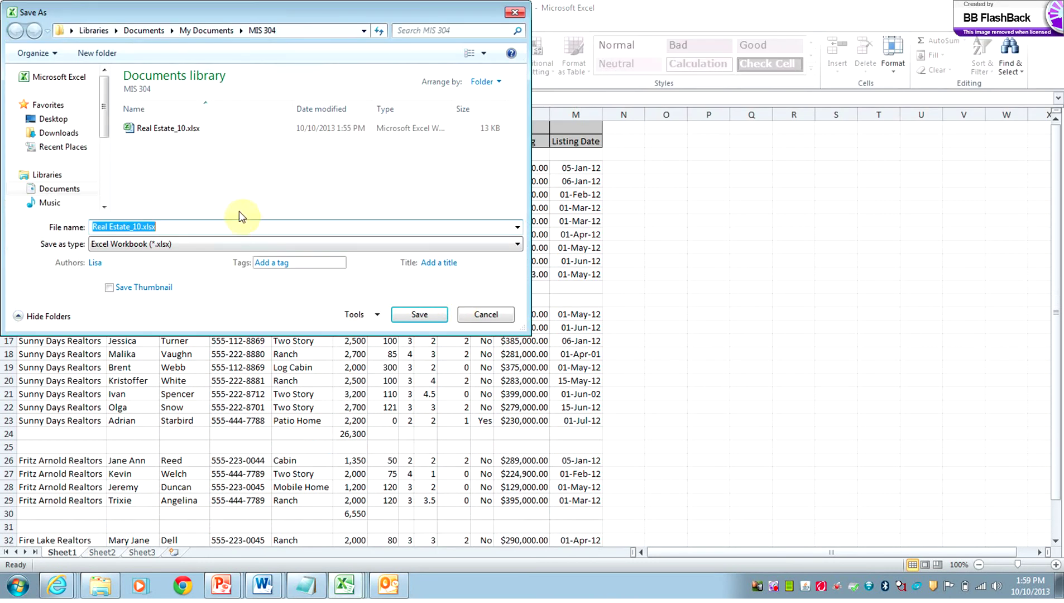
pyautogui.click(91, 226)
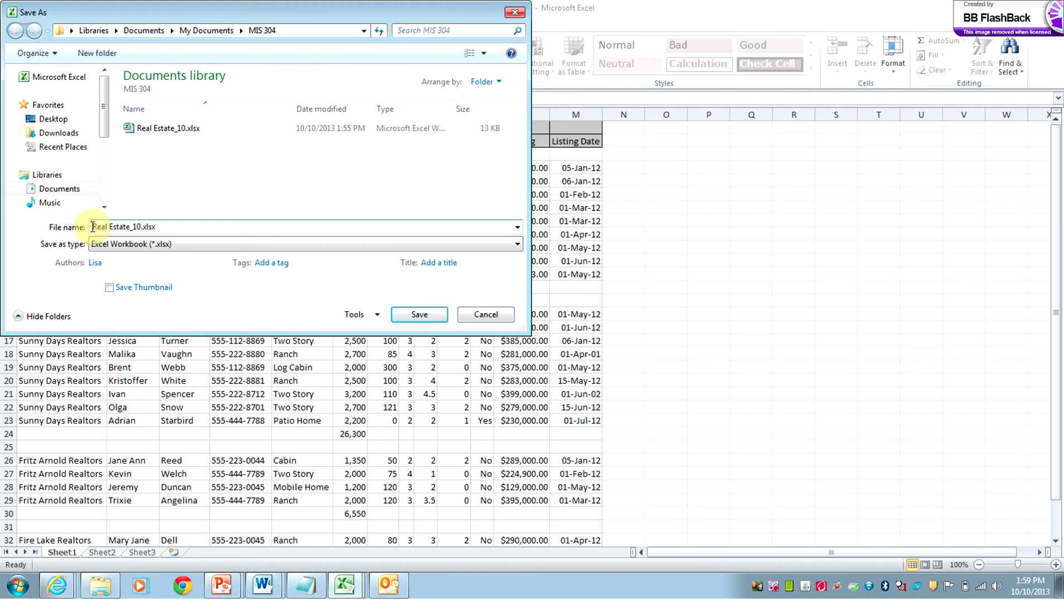
pyautogui.write('PR10')
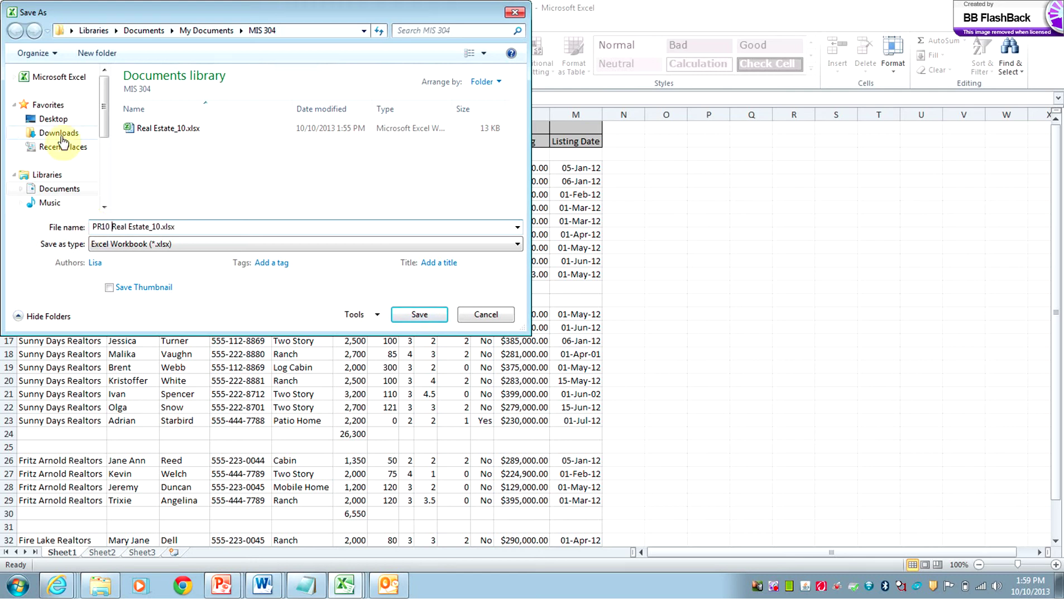
pyautogui.click(59, 189)
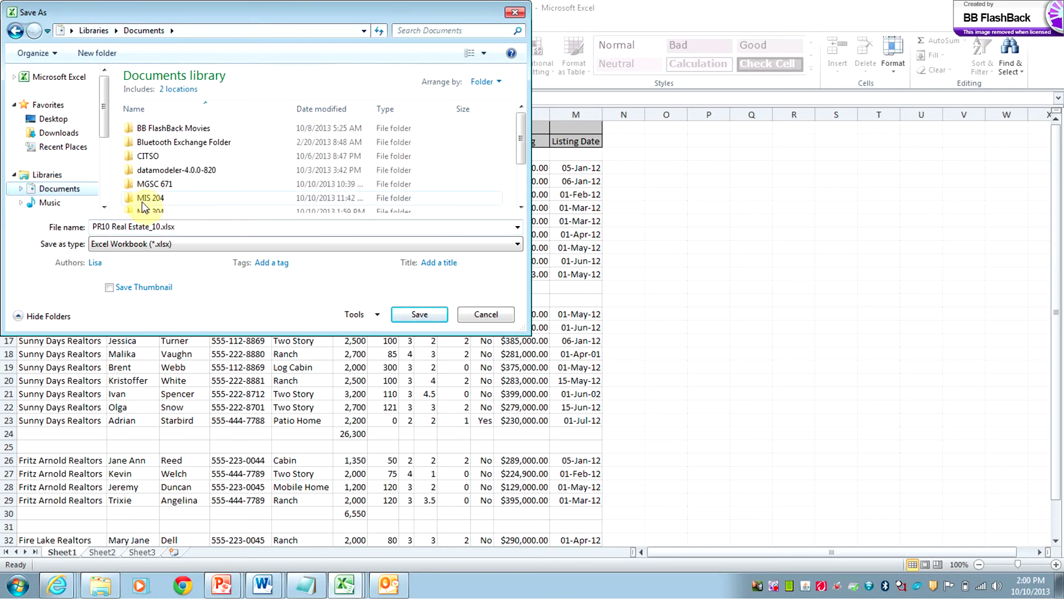
pyautogui.click(521, 208)
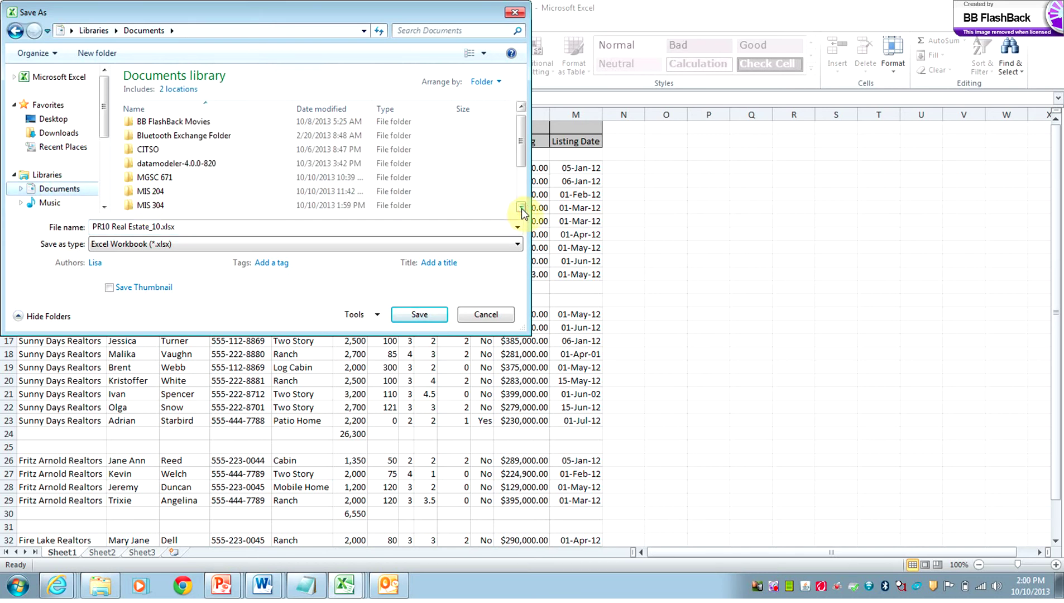
pyautogui.doubleClick(190, 207)
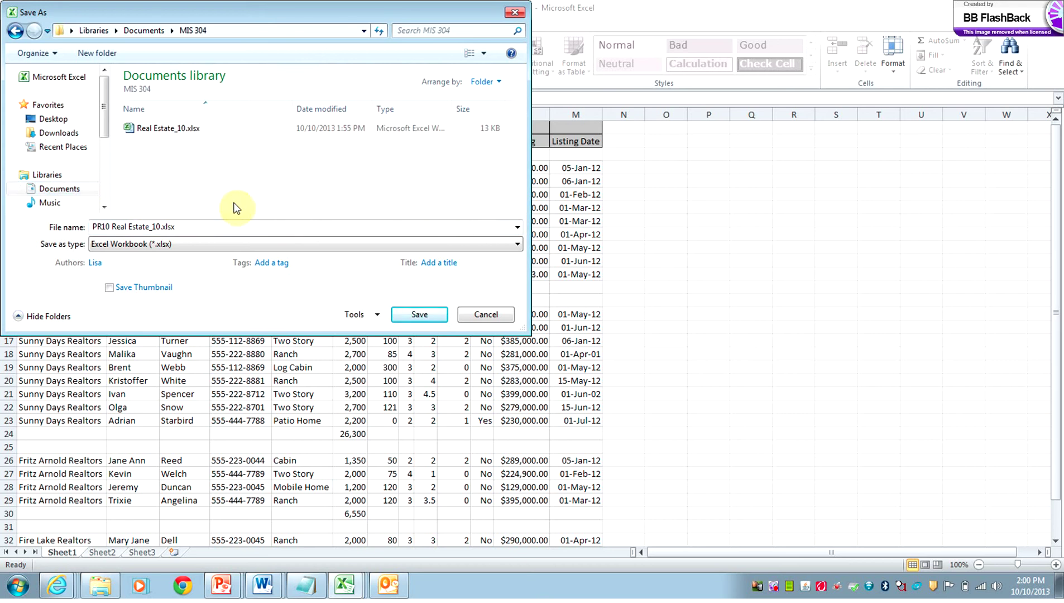
pyautogui.click(427, 320)
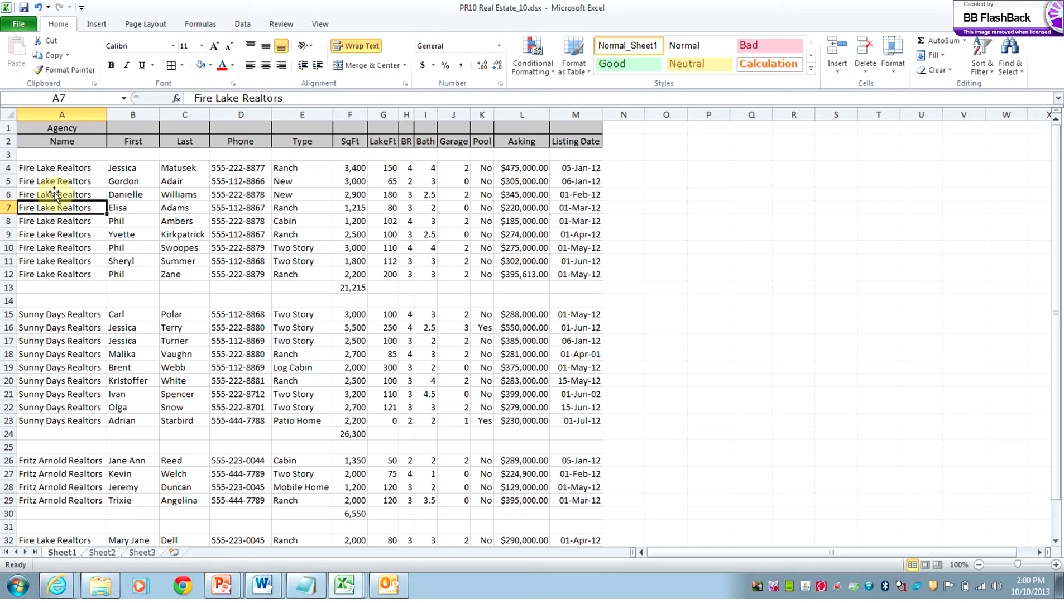
# Step: Copy the word "Agency" from cell A1 and place the text cursor before "Name" in the A2 heading
pyautogui.click(80, 127)
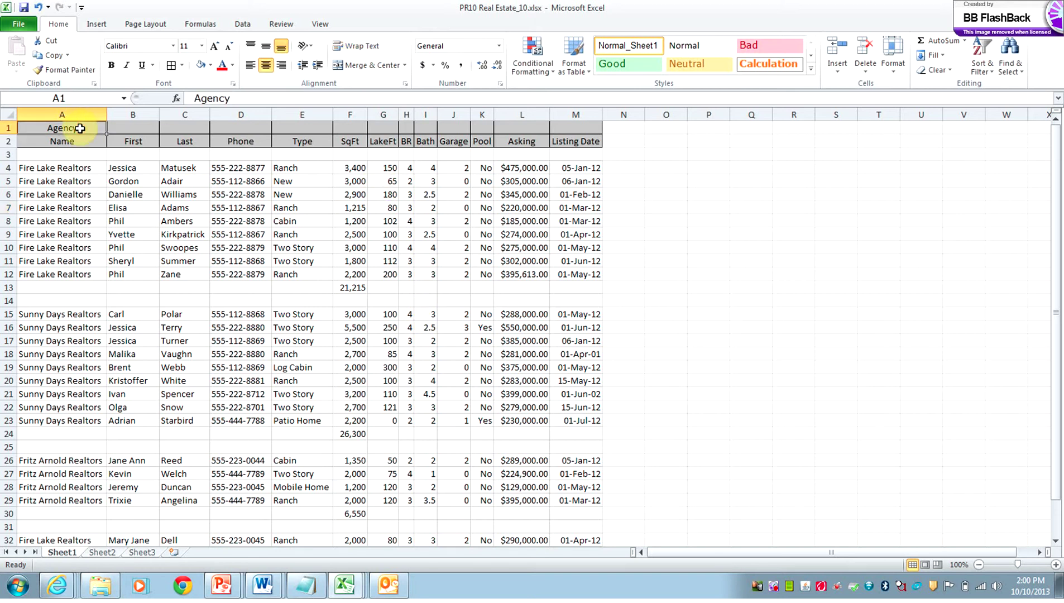
pyautogui.click(68, 143)
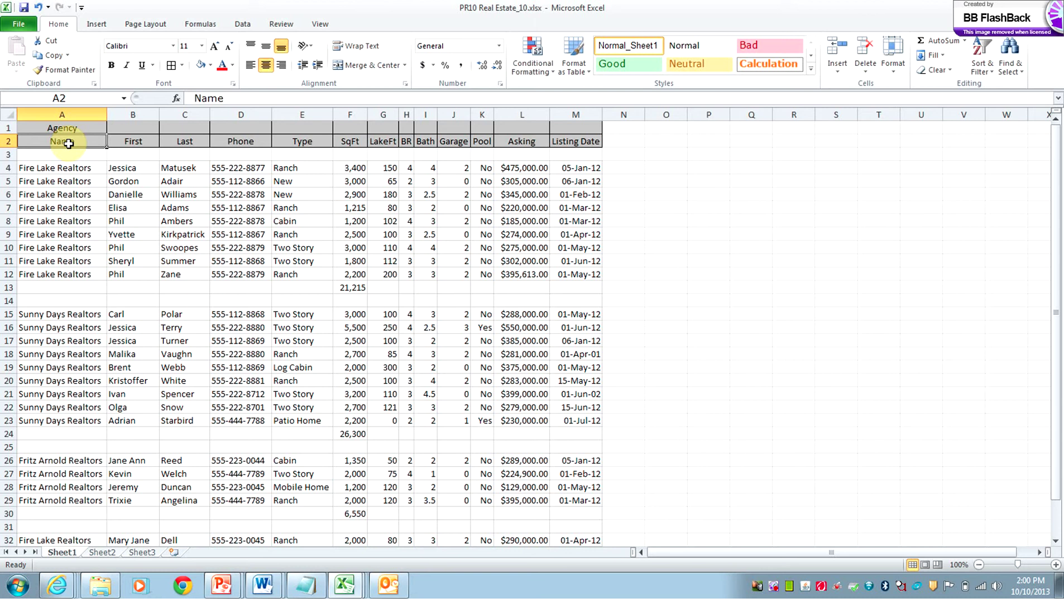
pyautogui.click(64, 127)
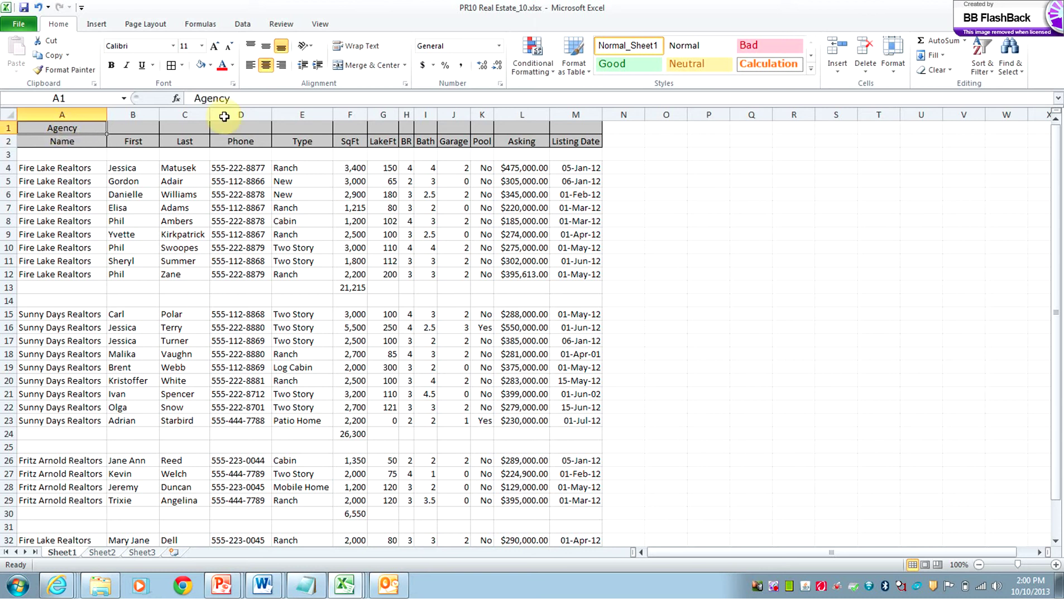
pyautogui.moveTo(231, 99); pyautogui.dragTo(197, 100)
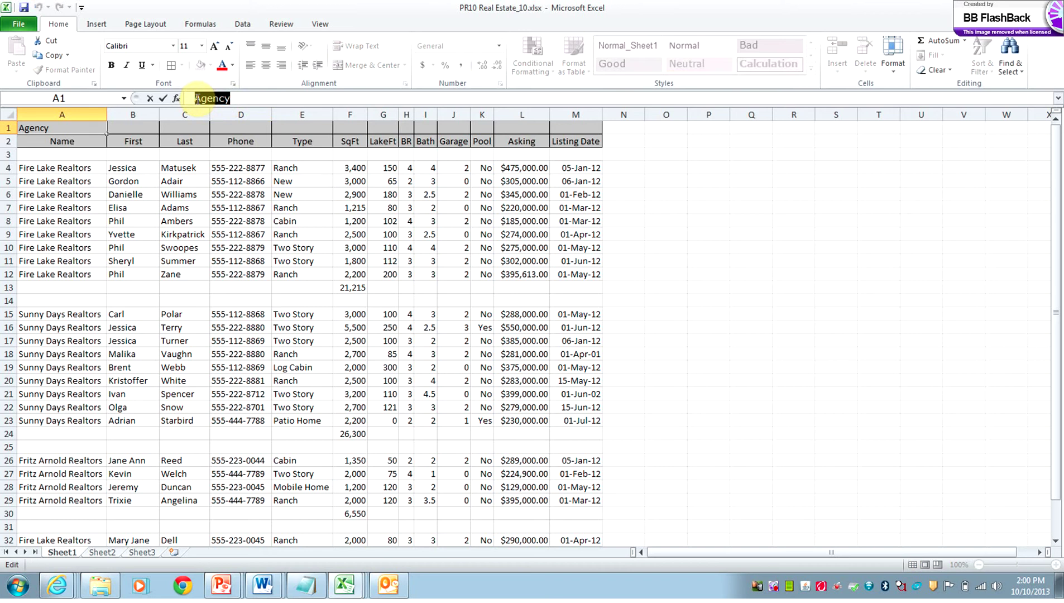
pyautogui.hotkey('ctrl', 'c')
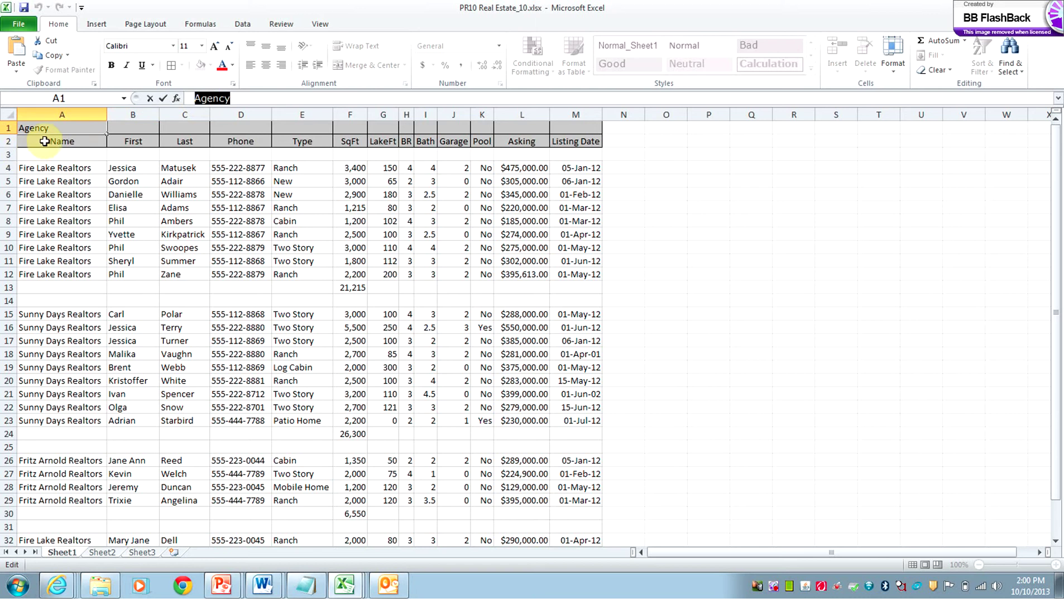
pyautogui.click(48, 141)
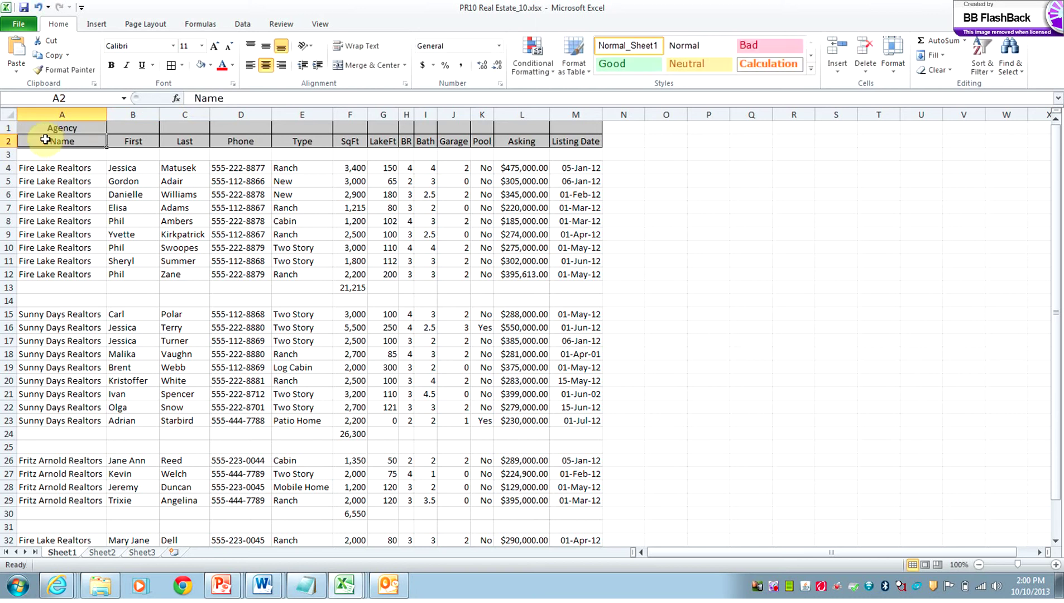
pyautogui.click(204, 99)
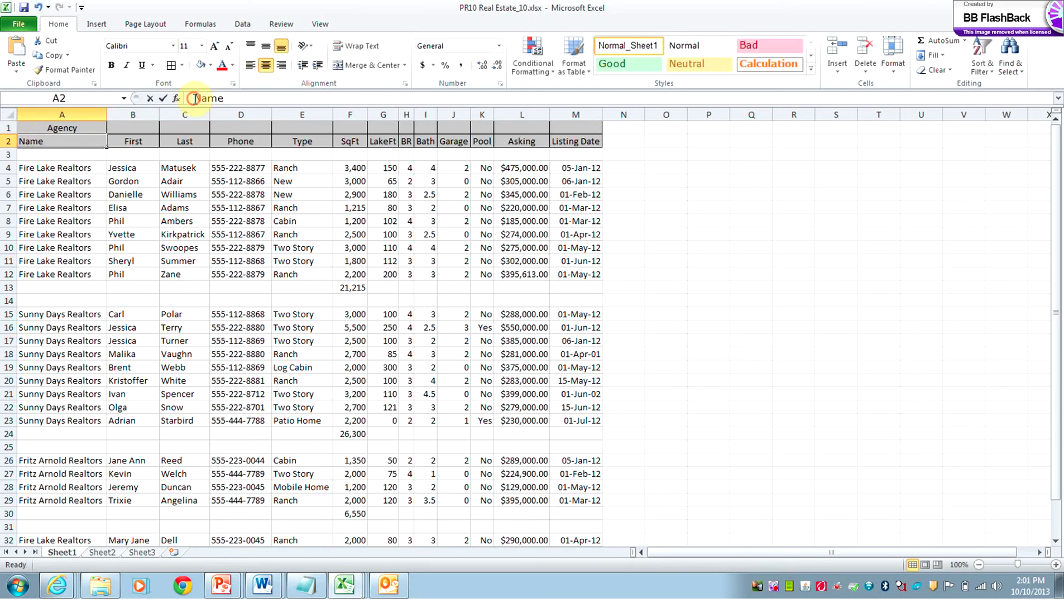
pyautogui.write('Agency')
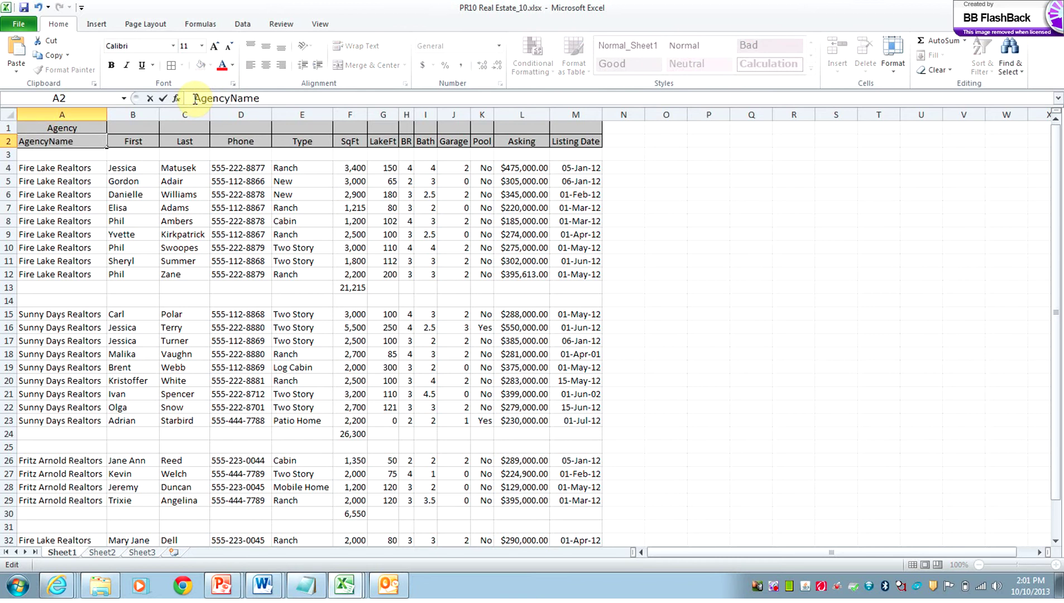
pyautogui.click(231, 99)
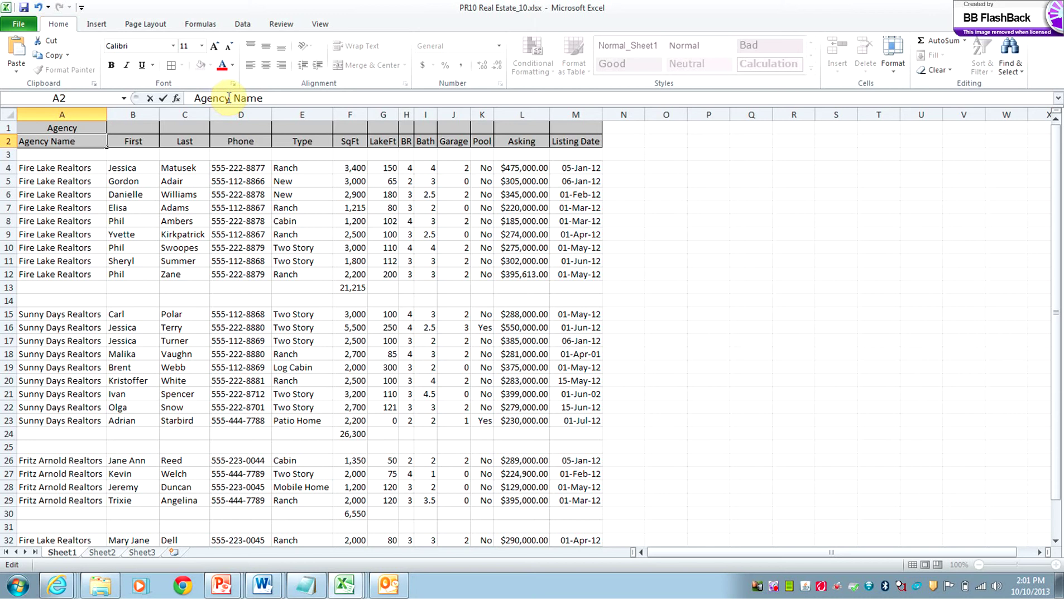
pyautogui.press('BackSpace')
pyautogui.press('BackSpace')
pyautogui.press('BackSpace')
pyautogui.press('BackSpace')
pyautogui.press('BackSpace')
pyautogui.press('BackSpace')
pyautogui.press('BackSpace')
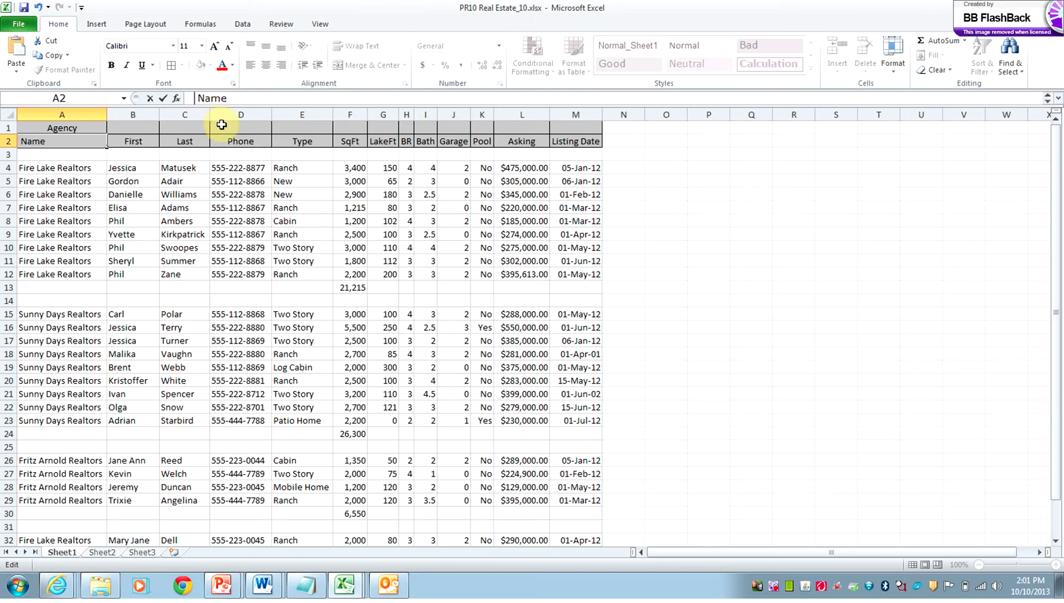
# Step: Complete the heading in cell A2 as "Agency Name", using the copied word
pyautogui.click(233, 99)
pyautogui.press('Return')
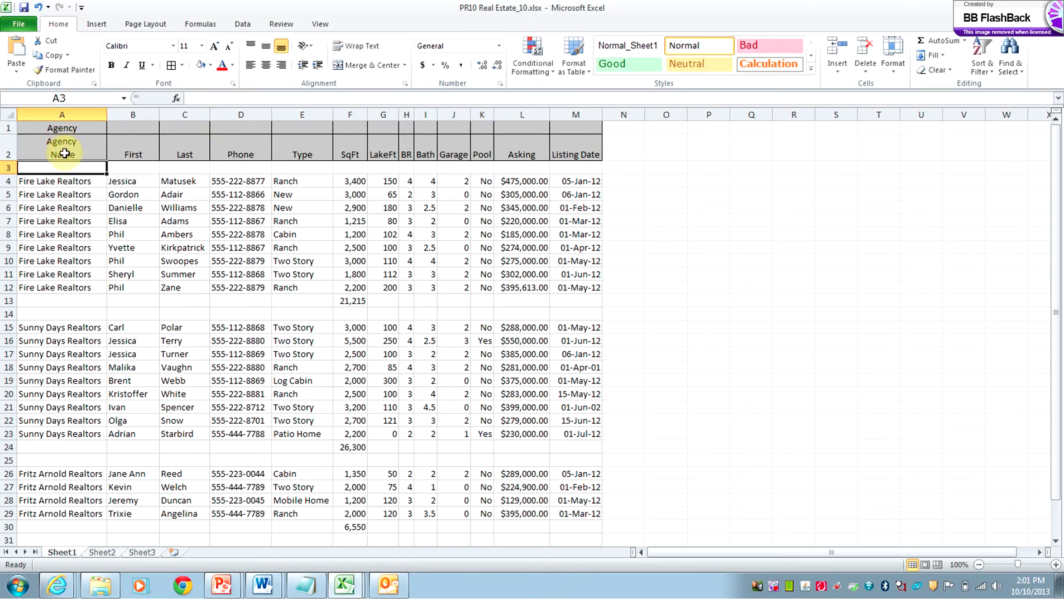
# Step: Delete row 1, which holds the redundant "Agency" heading
pyautogui.click(4, 128)
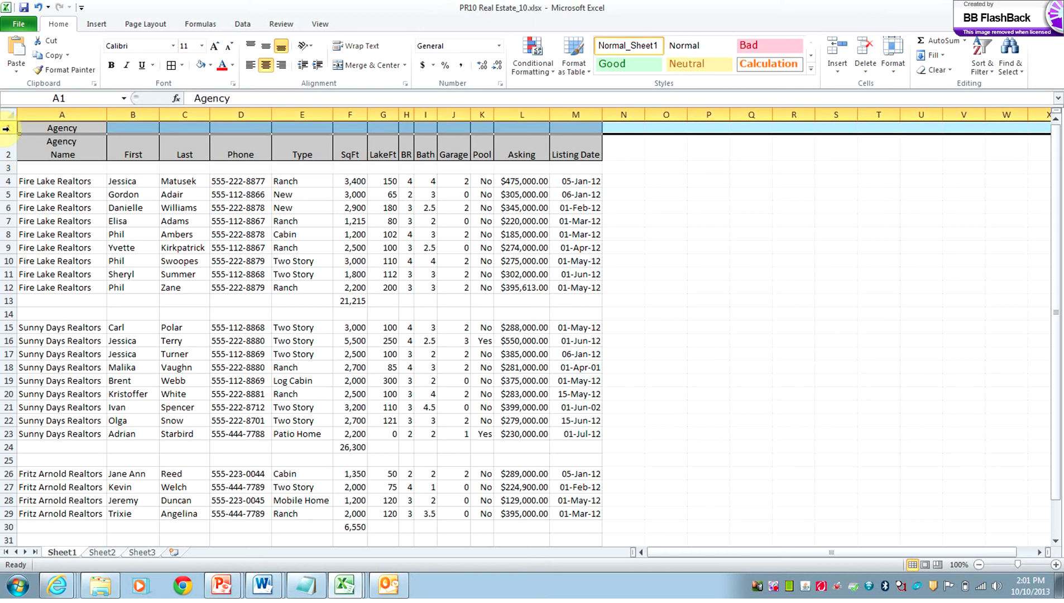
pyautogui.rightClick(6, 128)
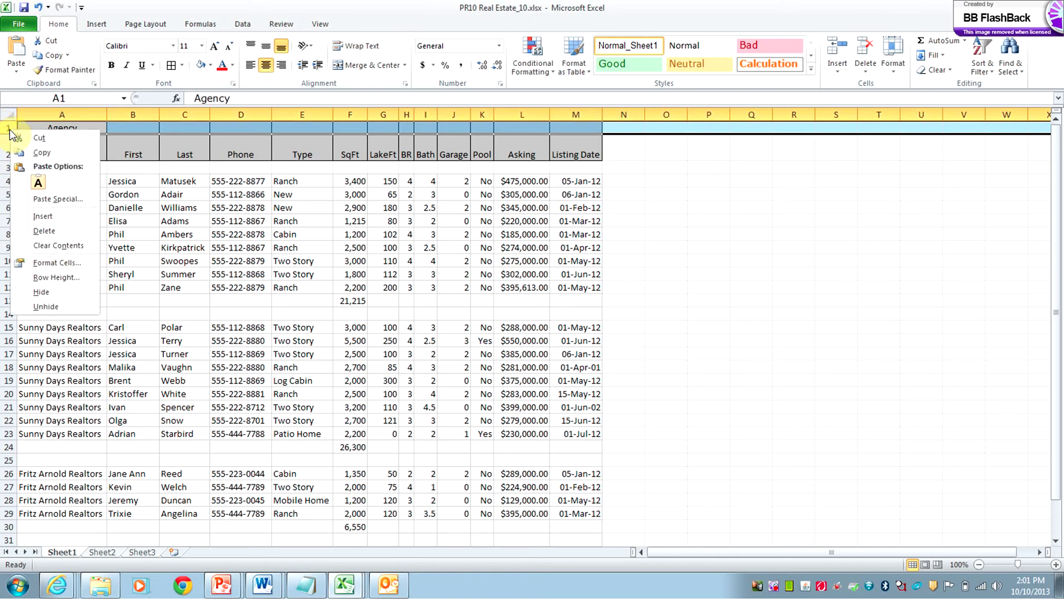
pyautogui.click(48, 233)
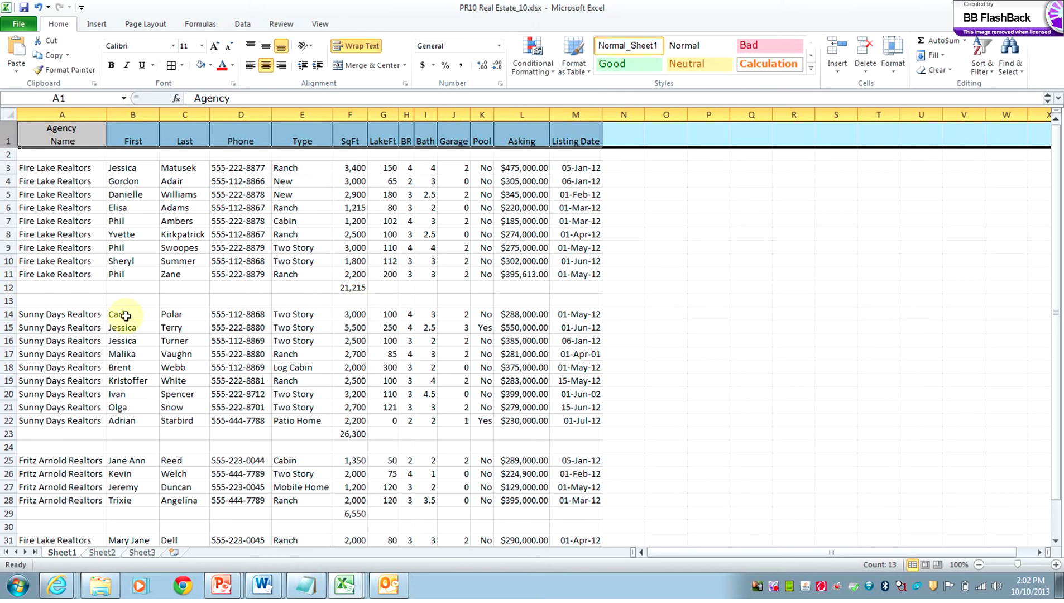
# Step: Clear and delete the subtotal and blank rows between and below the agency groups: rows 12–13, 23–24, 29–30 and 34
pyautogui.moveTo(7, 288); pyautogui.dragTo(9, 296)
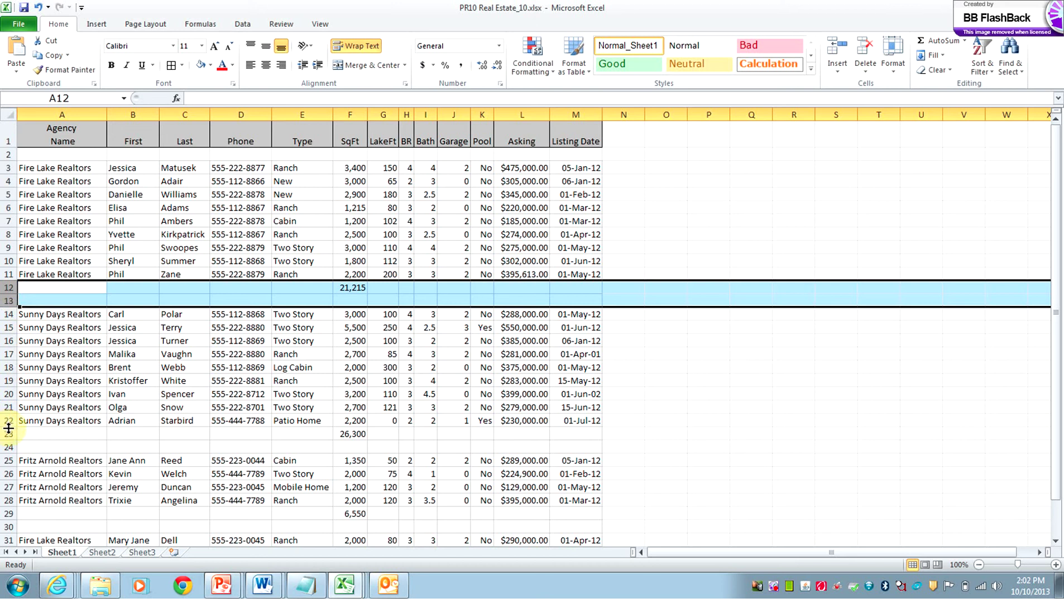
pyautogui.moveTo(7, 432); pyautogui.dragTo(8, 448)
pyautogui.moveTo(8, 513); pyautogui.dragTo(13, 520)
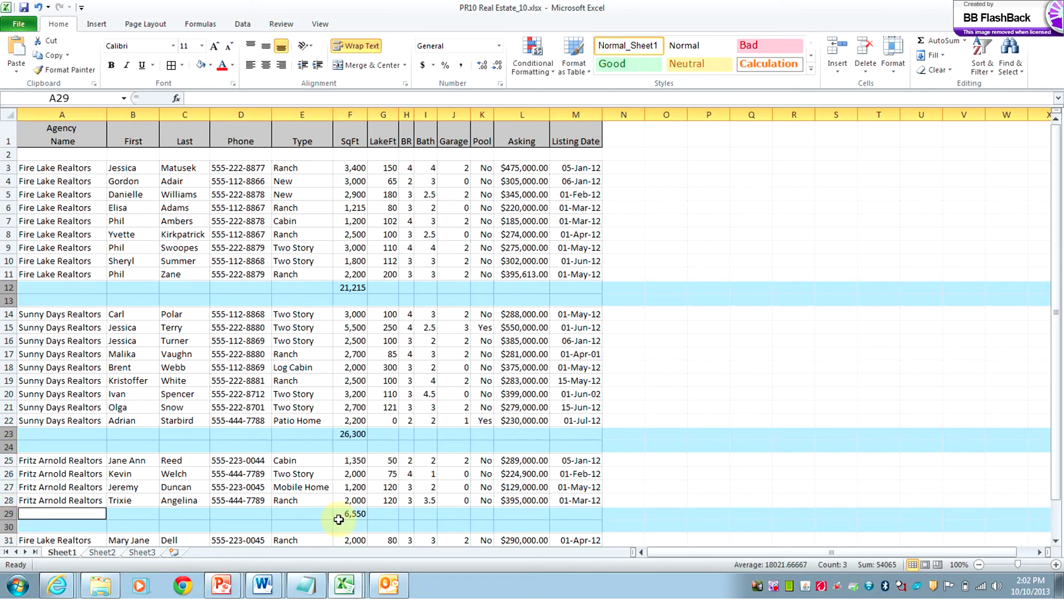
pyautogui.moveTo(1060, 495); pyautogui.dragTo(1060, 534)
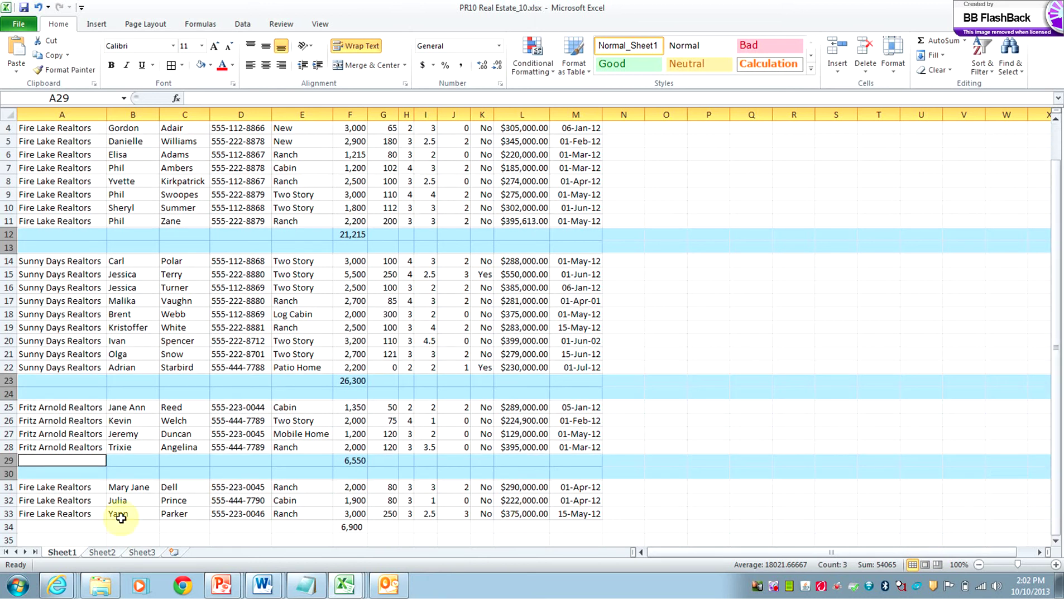
pyautogui.keyDown('ctrl'); pyautogui.click(8, 526); pyautogui.keyUp('ctrl')
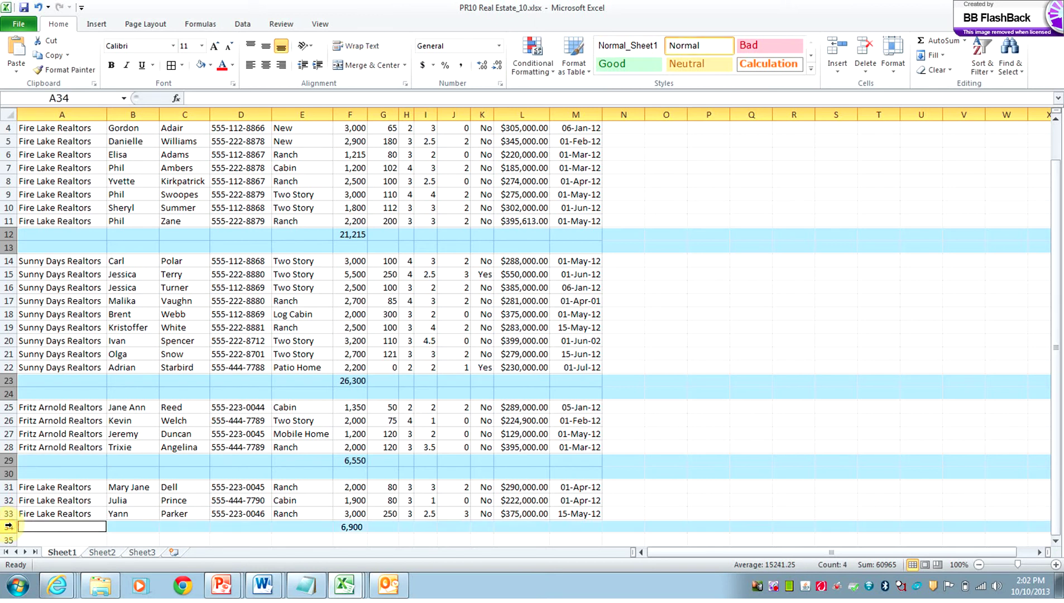
pyautogui.press('Delete')
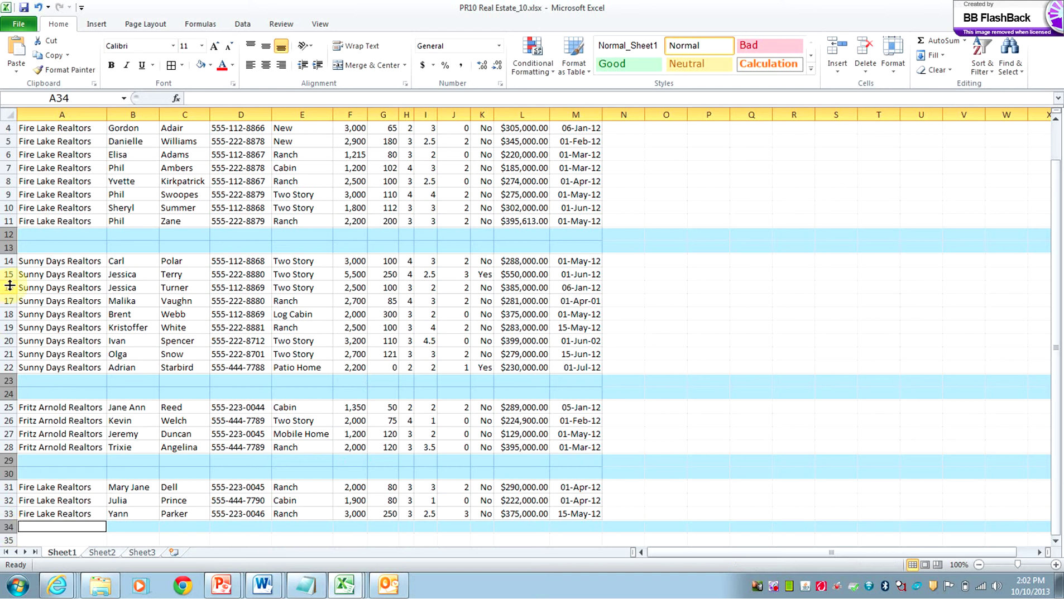
pyautogui.rightClick(8, 240)
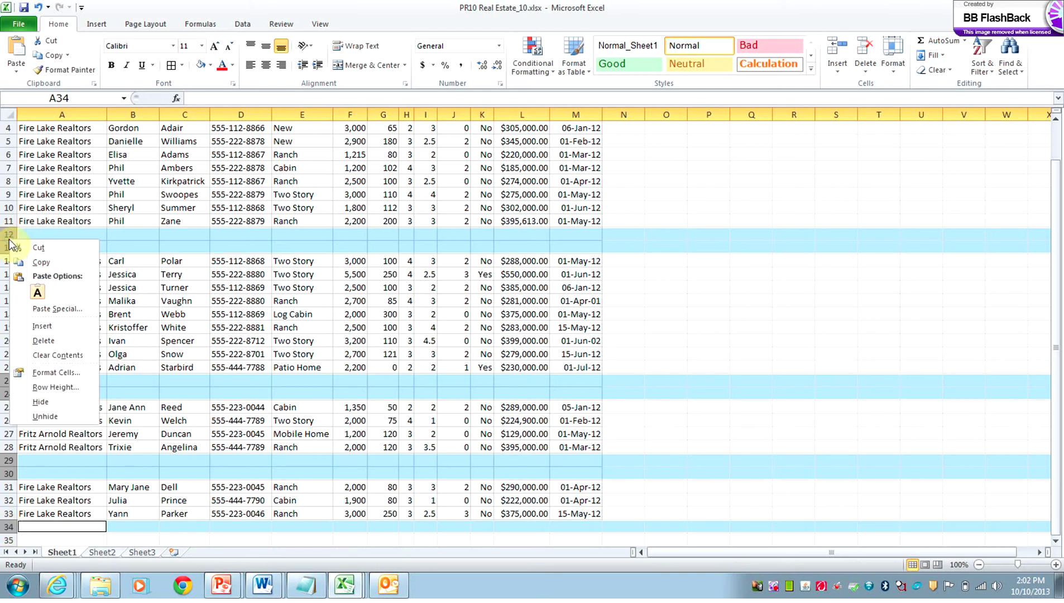
pyautogui.click(55, 341)
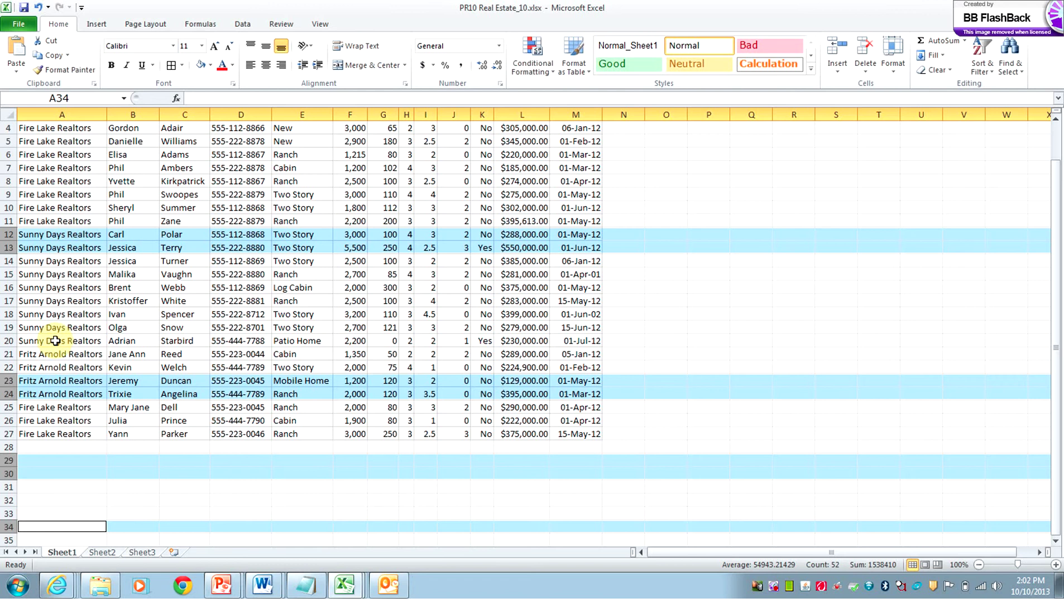
pyautogui.click(111, 512)
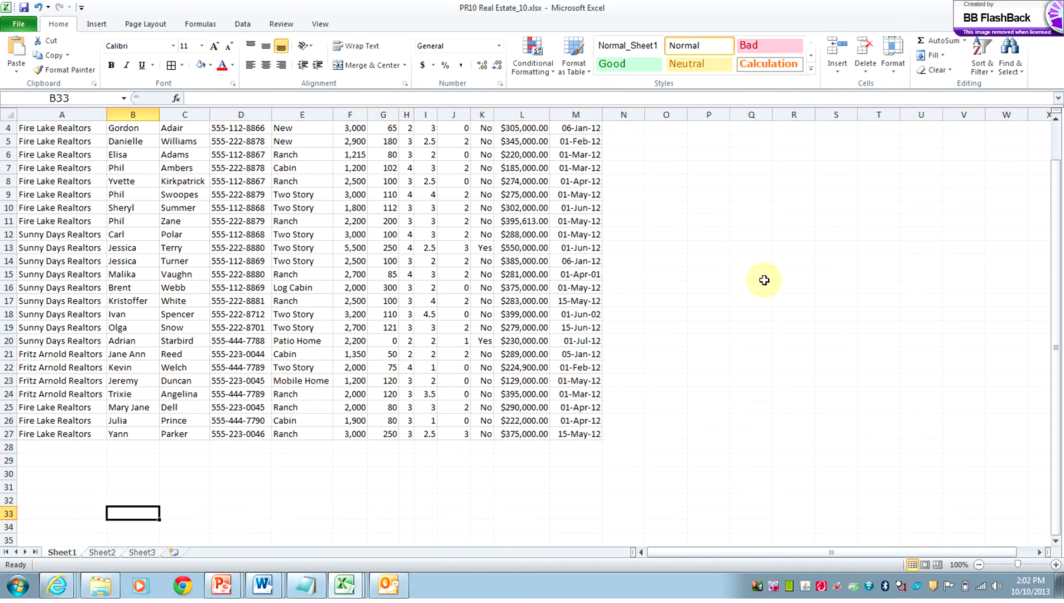
# Step: Delete the empty row 2 between the column headings and the first listing
pyautogui.moveTo(1057, 292); pyautogui.dragTo(1052, 257)
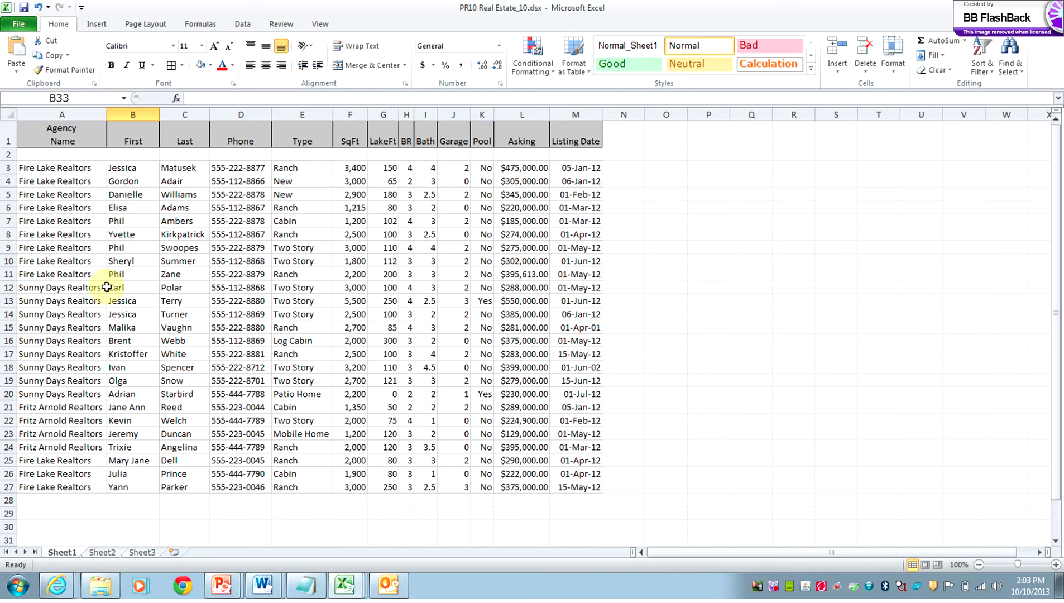
pyautogui.click(3, 156)
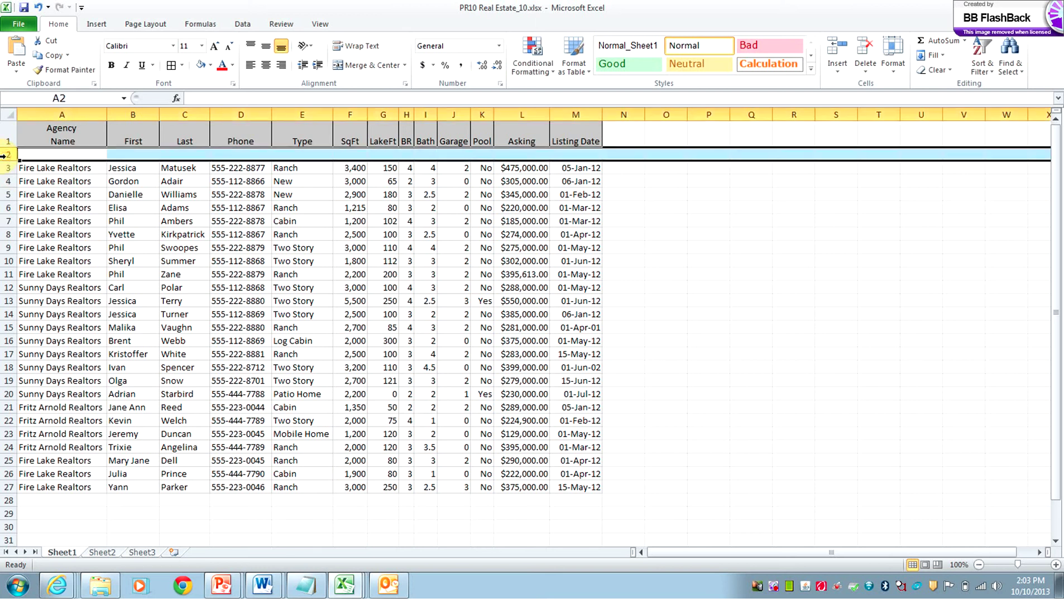
pyautogui.rightClick(4, 156)
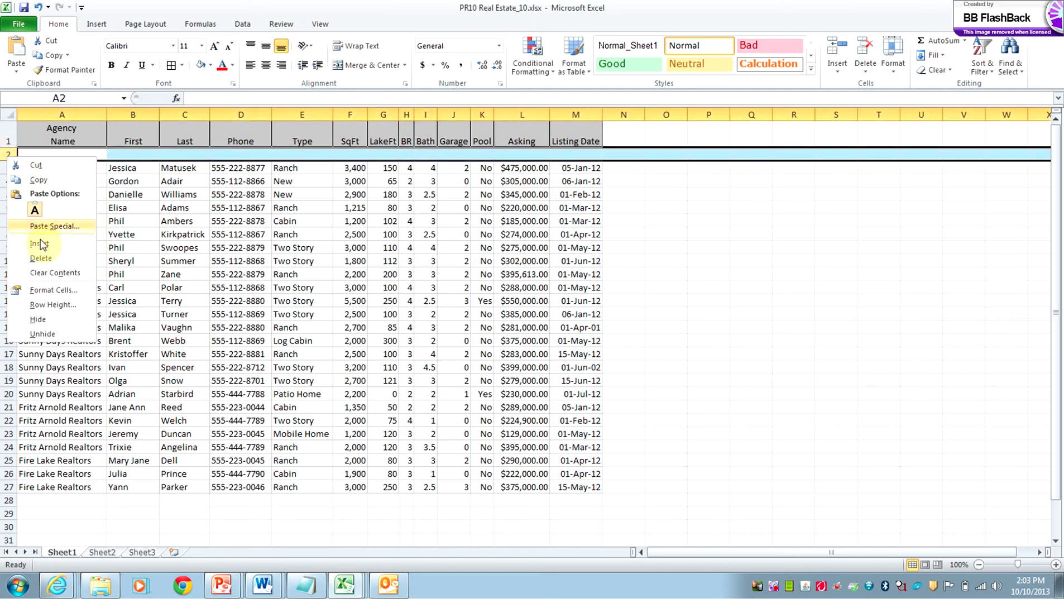
pyautogui.click(41, 259)
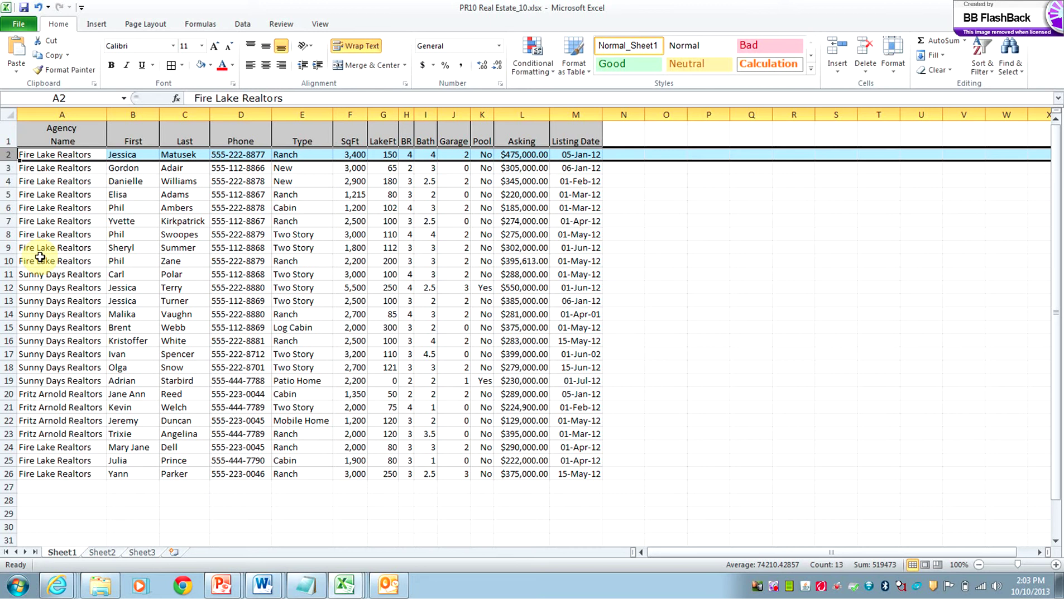
# Step: Sort the listings by Agency Name from A to Z
pyautogui.click(42, 156)
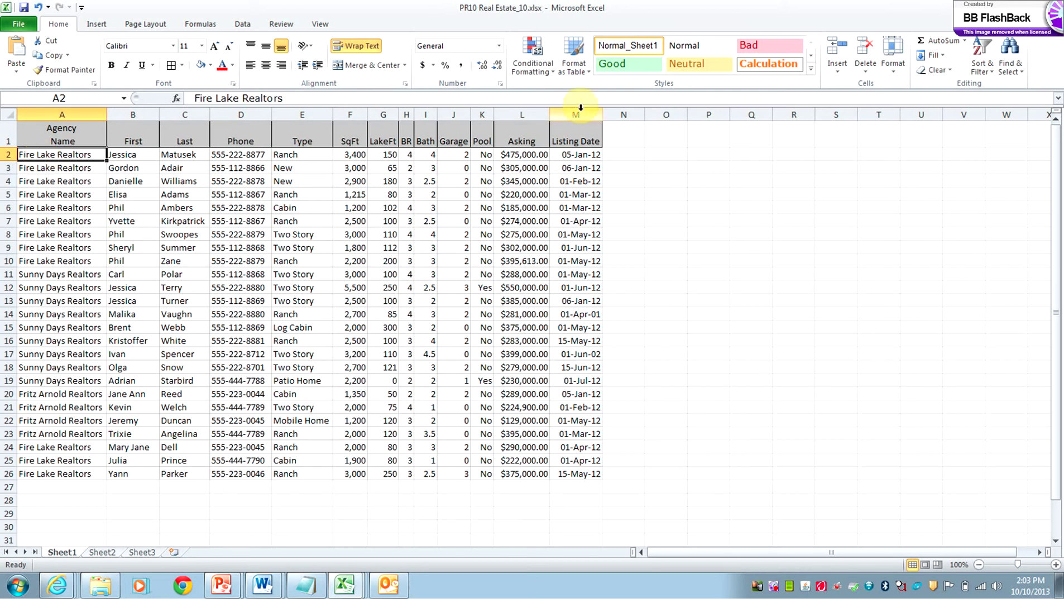
pyautogui.click(983, 67)
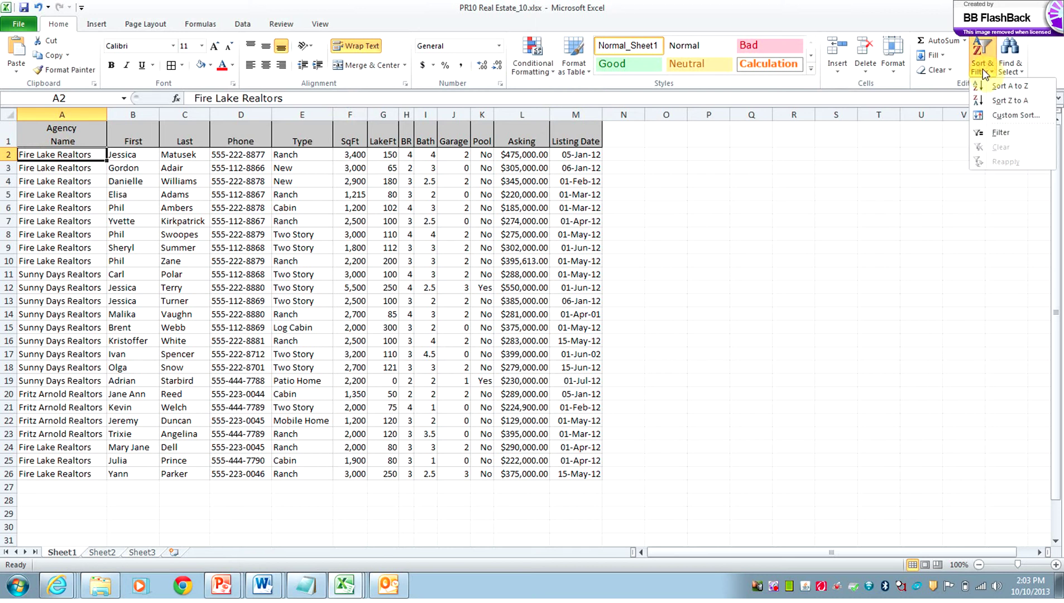
pyautogui.click(995, 86)
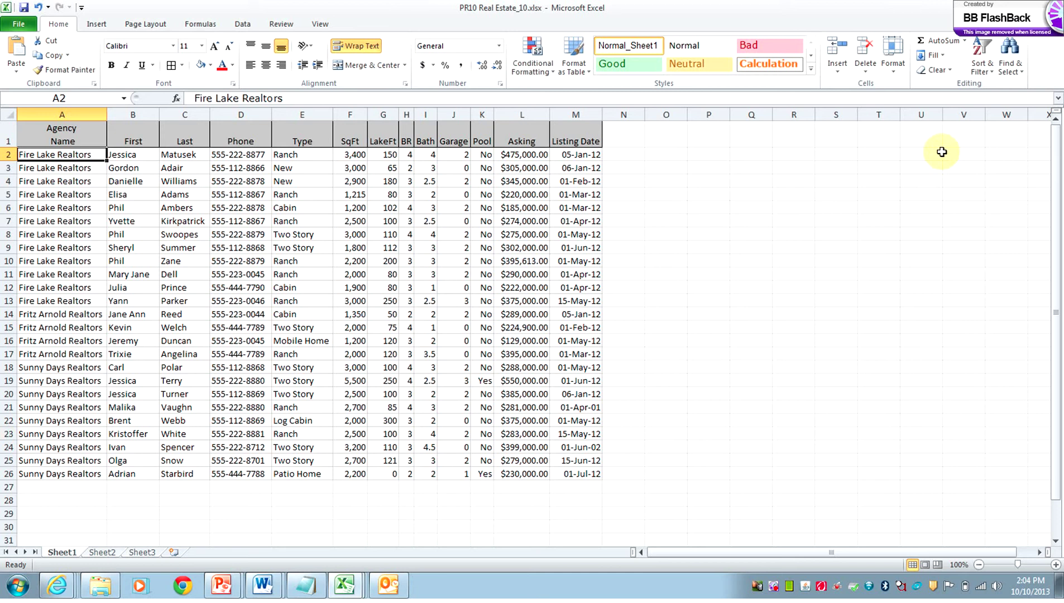
# Step: Apply a custom sort of the listings by Agency Name, then by Last, both on values from A to Z
pyautogui.click(994, 76)
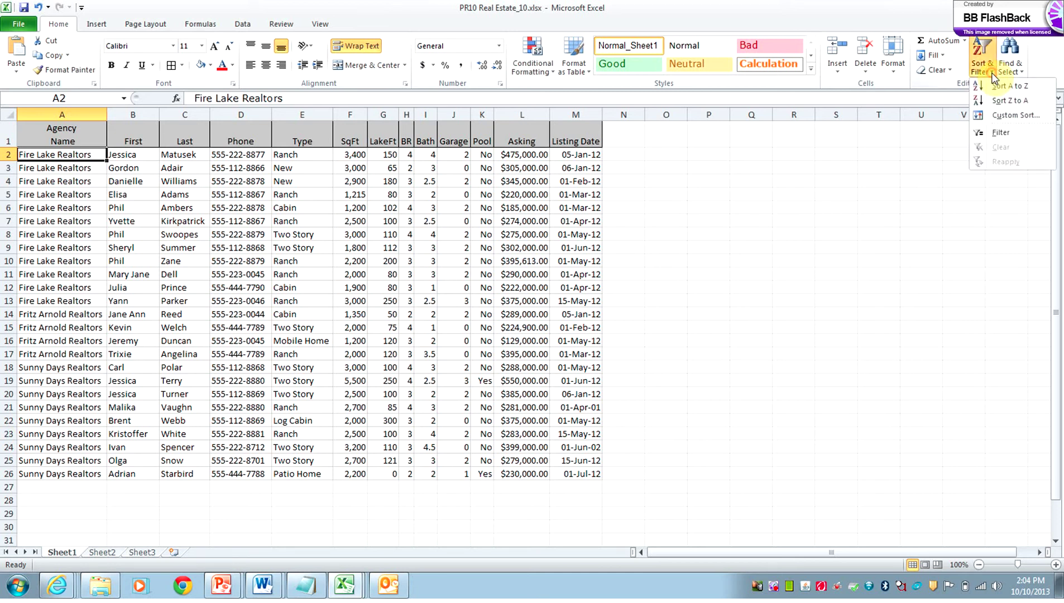
pyautogui.click(995, 115)
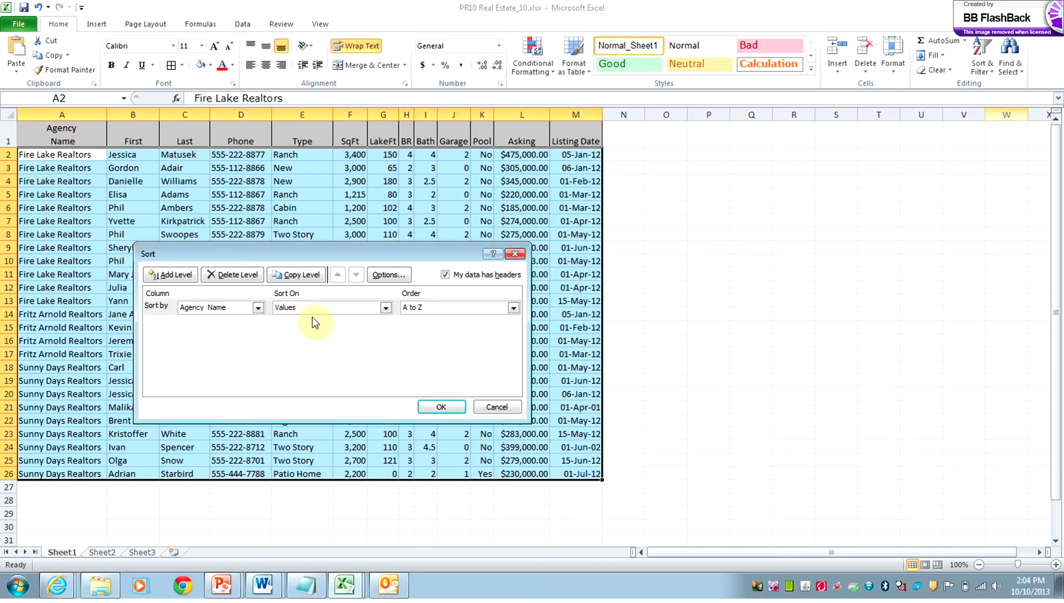
pyautogui.click(166, 276)
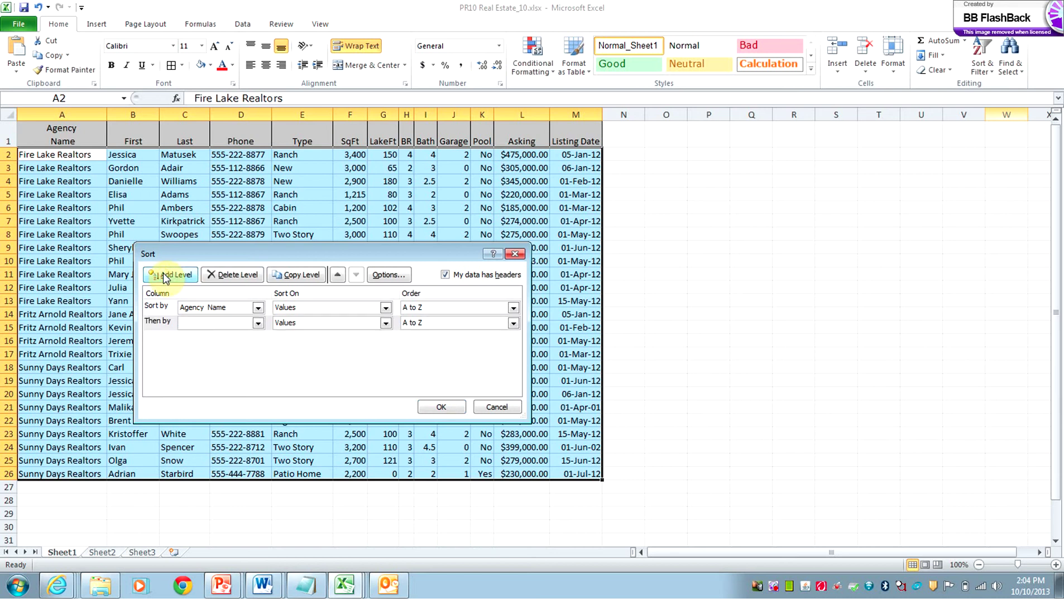
pyautogui.click(258, 323)
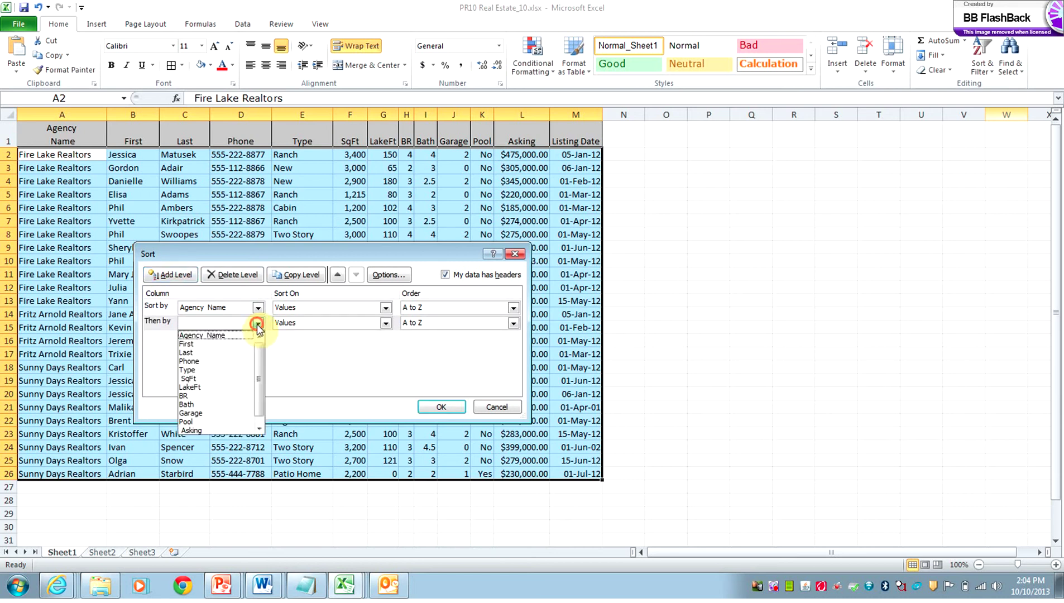
pyautogui.click(208, 357)
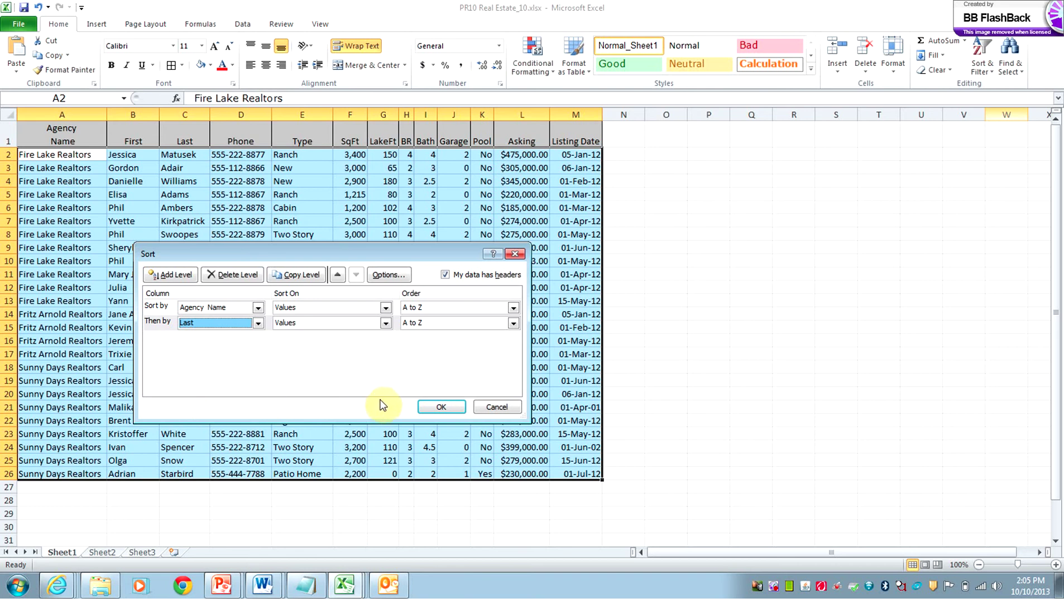
pyautogui.click(442, 407)
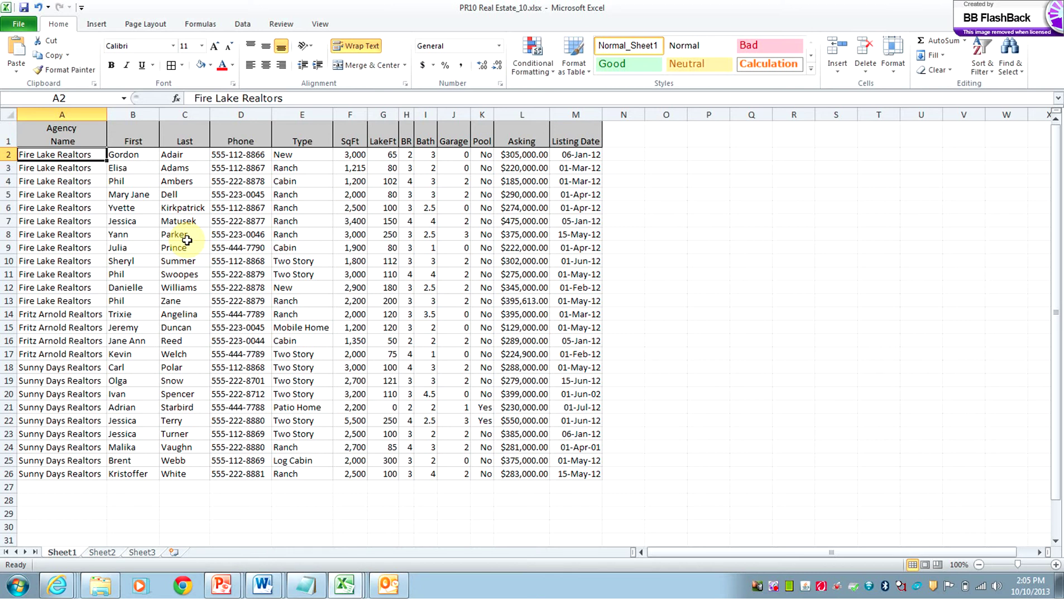
# Step: Turn on filtering for the listings and auto-fit the widths of columns A through M
pyautogui.click(122, 219)
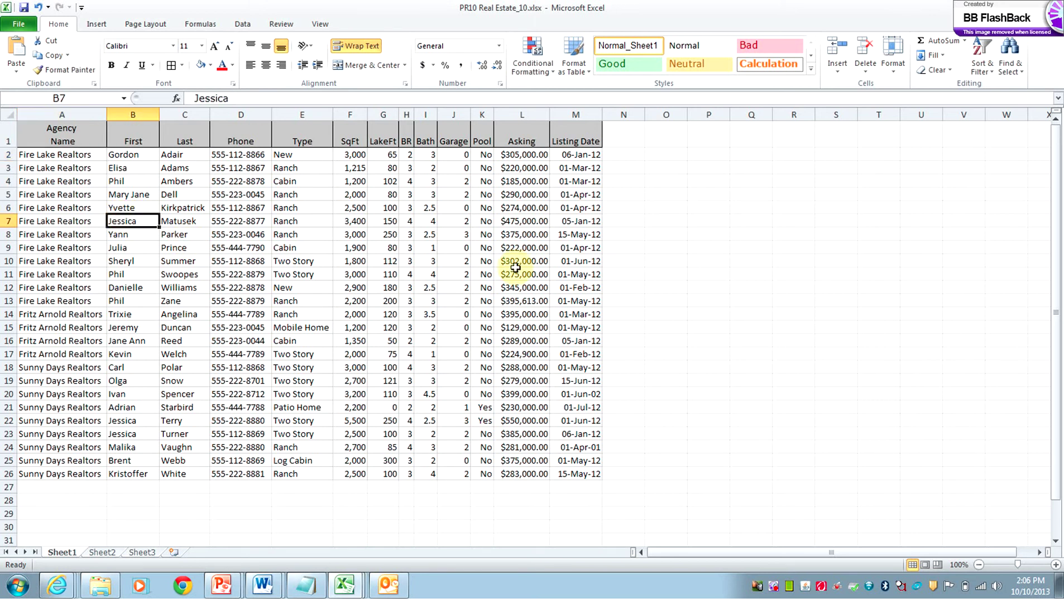
pyautogui.click(990, 74)
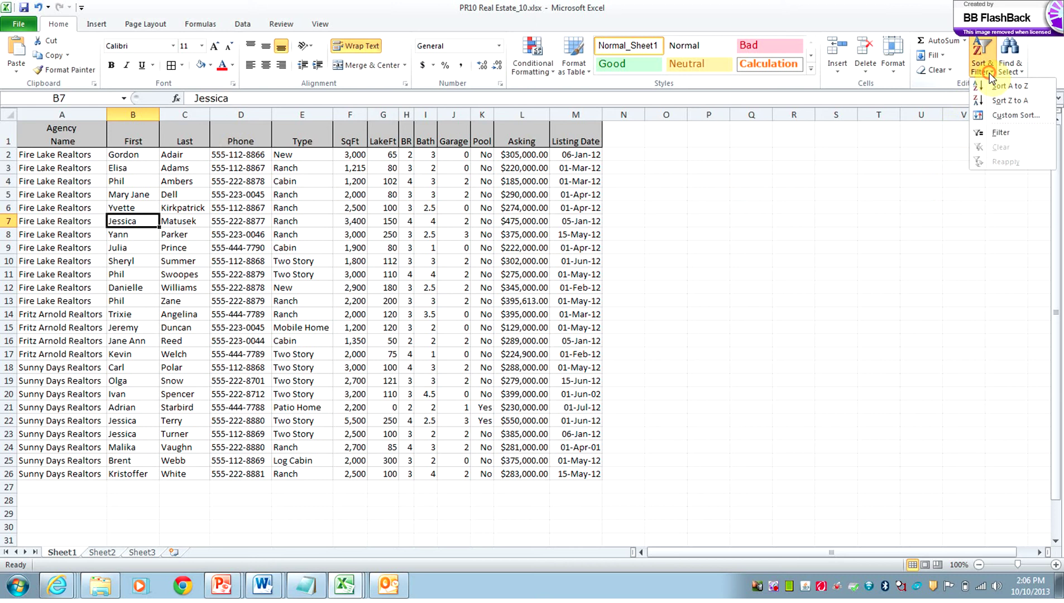
pyautogui.click(1000, 135)
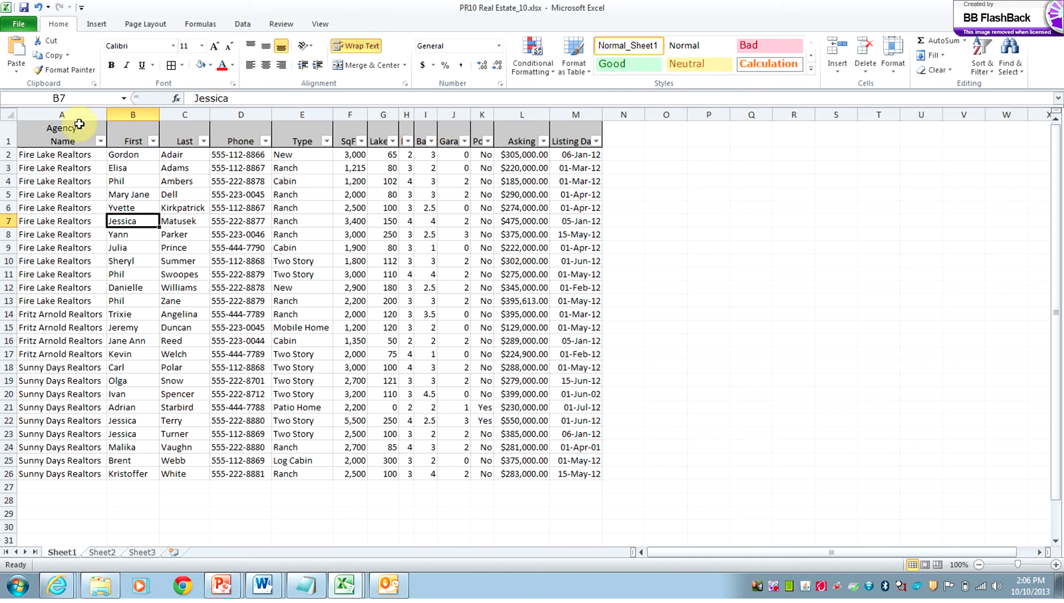
pyautogui.moveTo(56, 113); pyautogui.dragTo(579, 131)
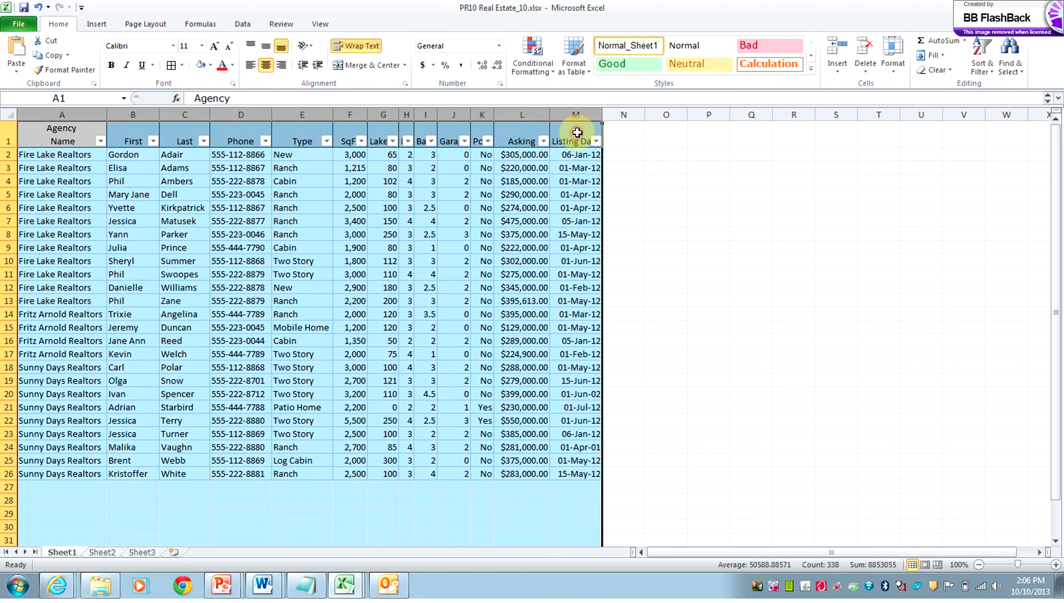
pyautogui.doubleClick(603, 114)
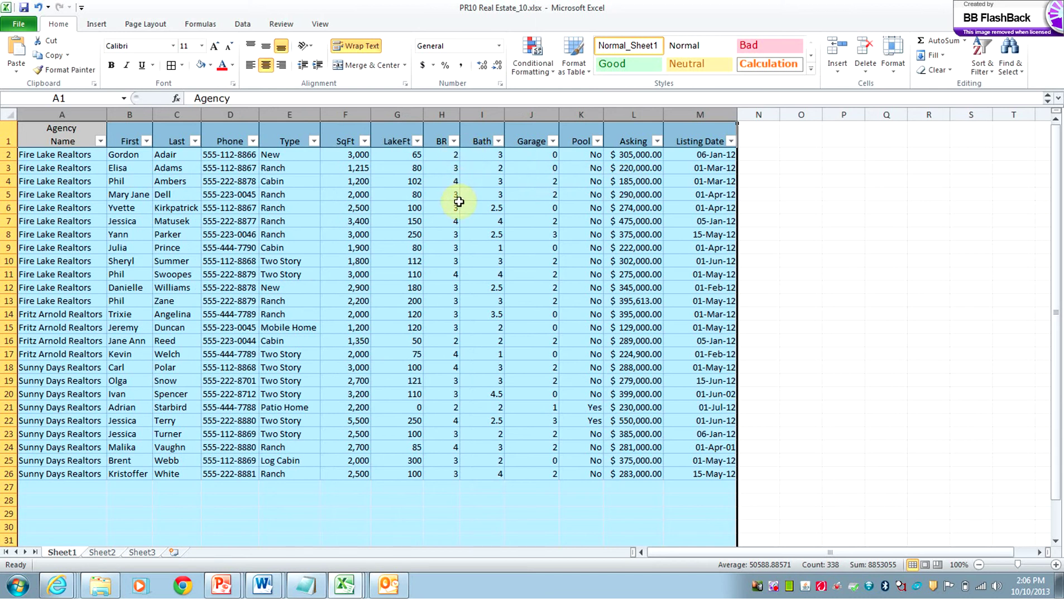
# Step: Filter the BR column so that only listings with 4 bedrooms are shown
pyautogui.click(455, 142)
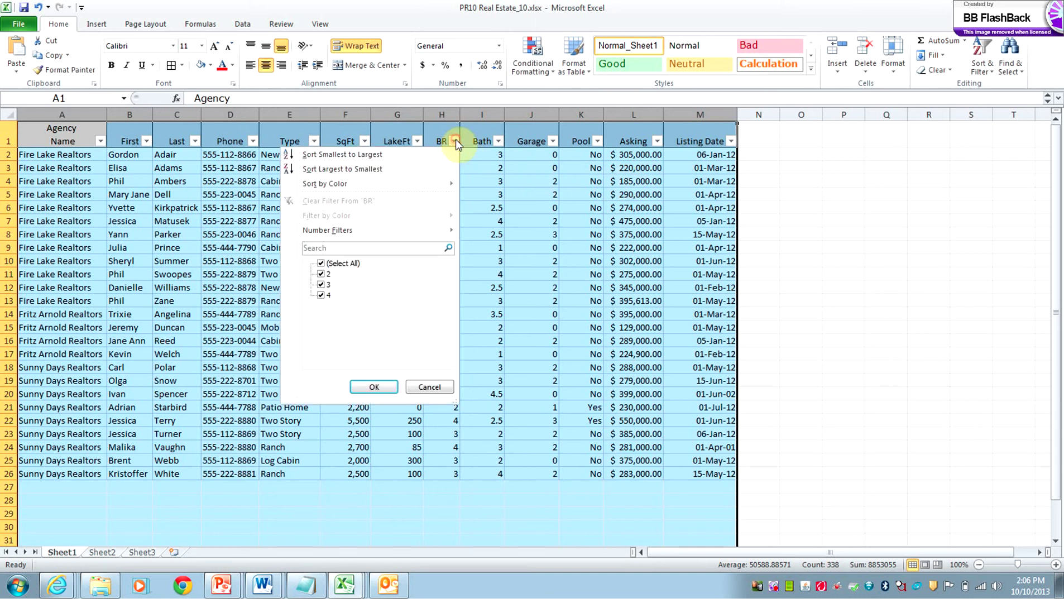
pyautogui.click(323, 263)
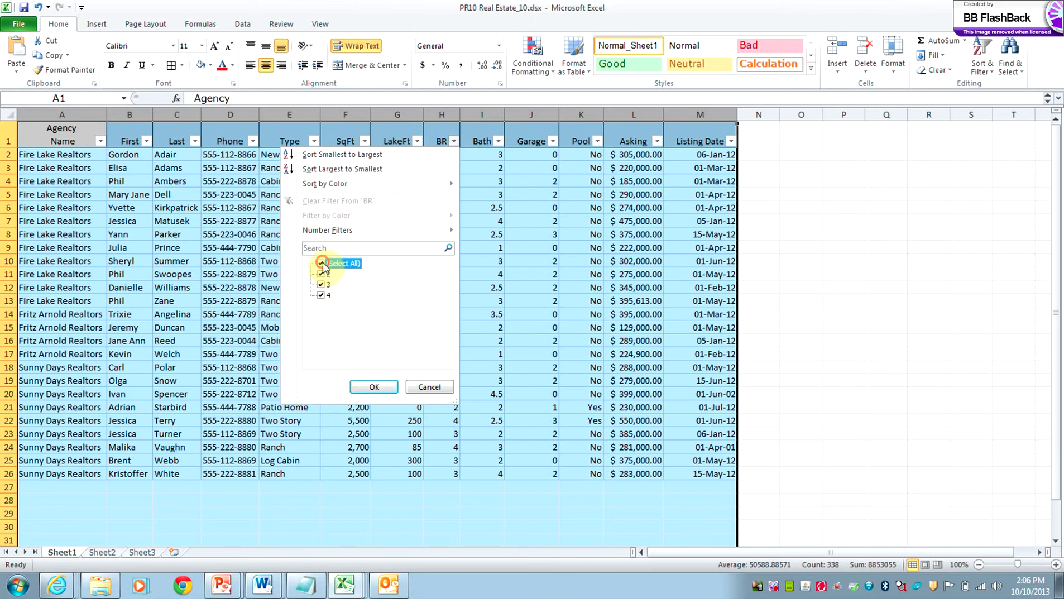
pyautogui.click(321, 295)
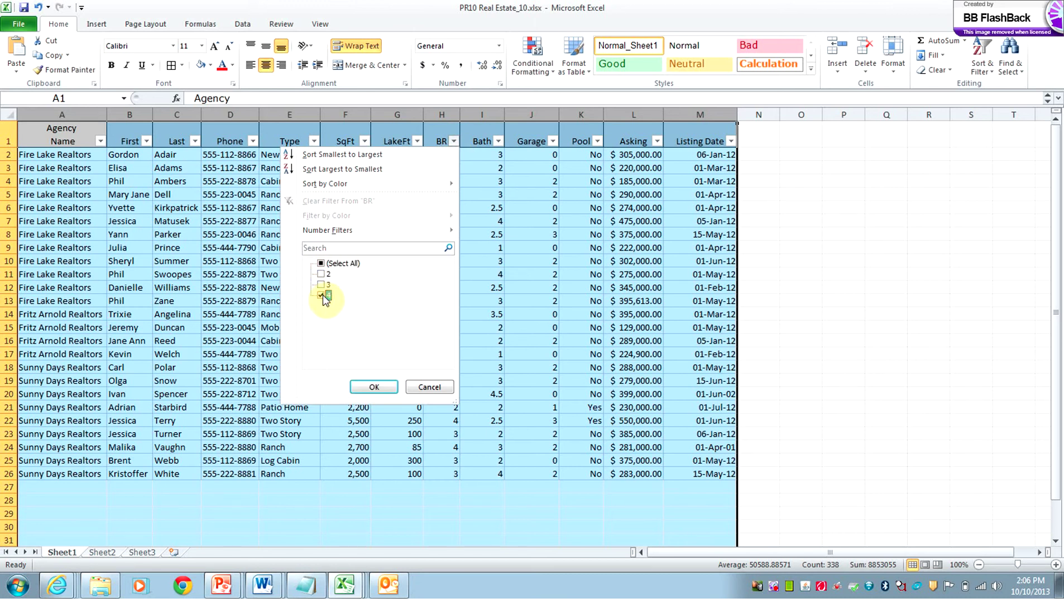
pyautogui.click(374, 387)
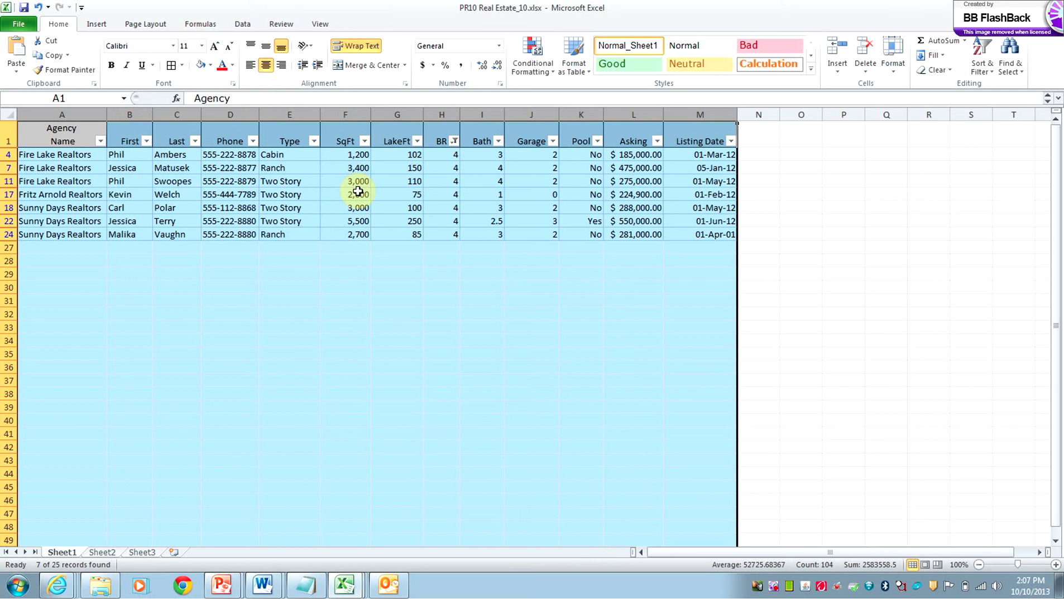
# Step: Filter the SqFt column so that only the values 3,000, 3,400 and 5,500 are shown
pyautogui.click(365, 142)
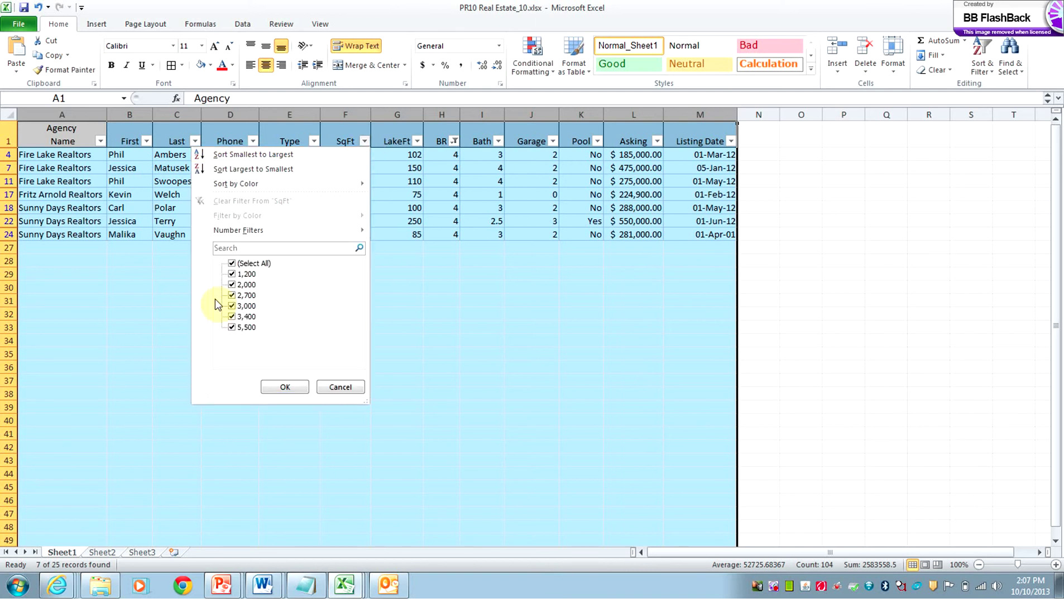
pyautogui.click(231, 264)
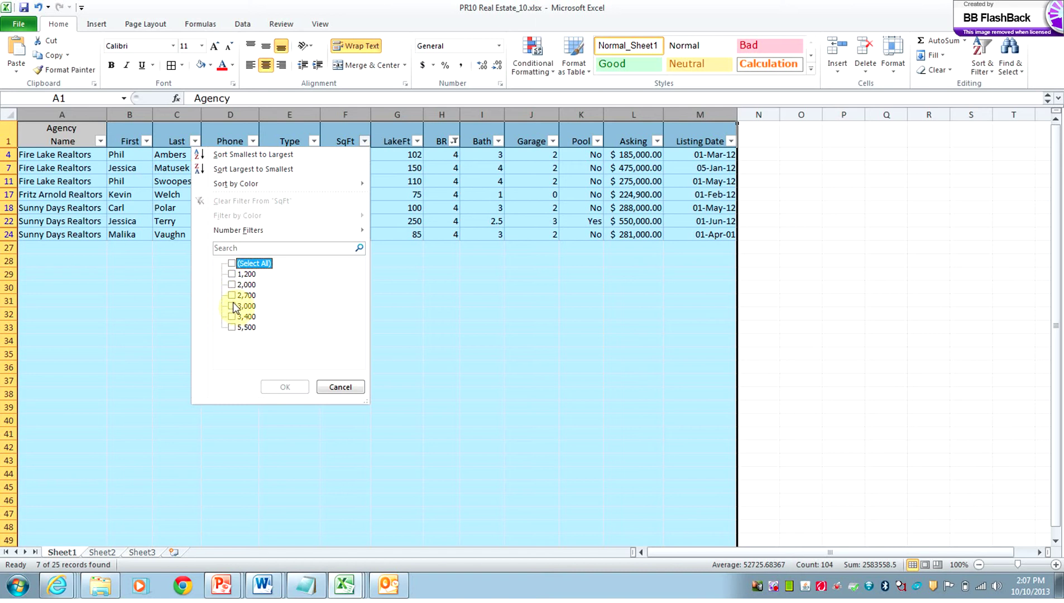
pyautogui.click(232, 305)
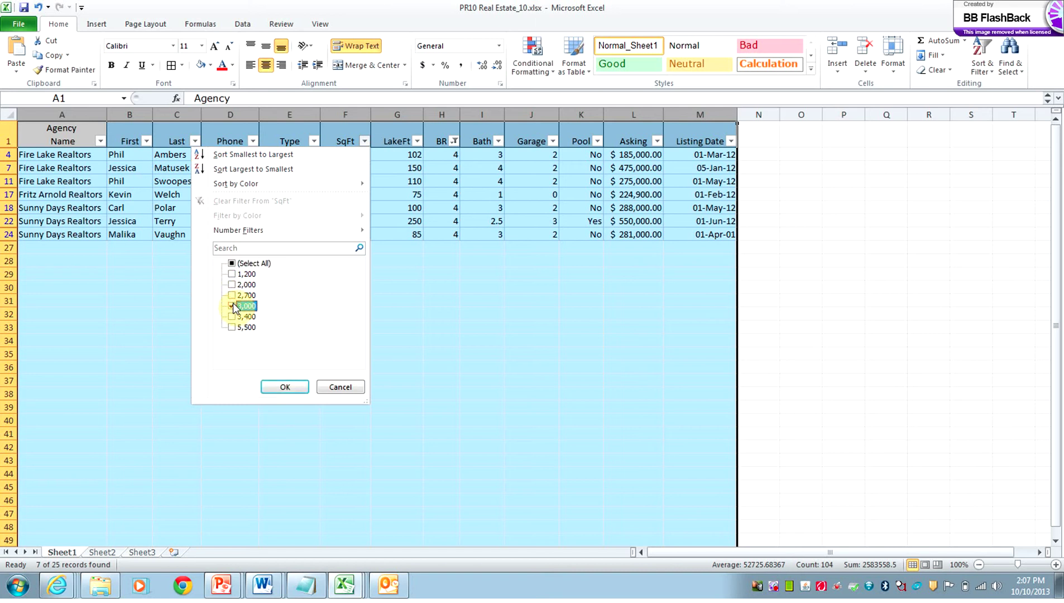
pyautogui.click(233, 317)
pyautogui.click(233, 327)
pyautogui.click(285, 387)
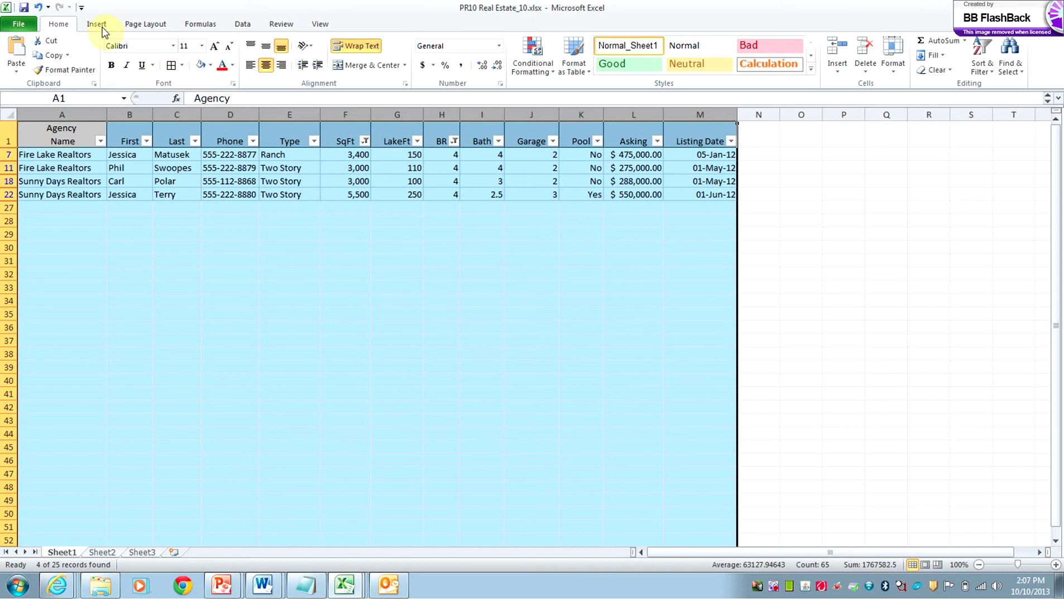
# Step: Undo the SqFt and BR filters and deselect the columns by selecting cell N4
pyautogui.click(39, 8)
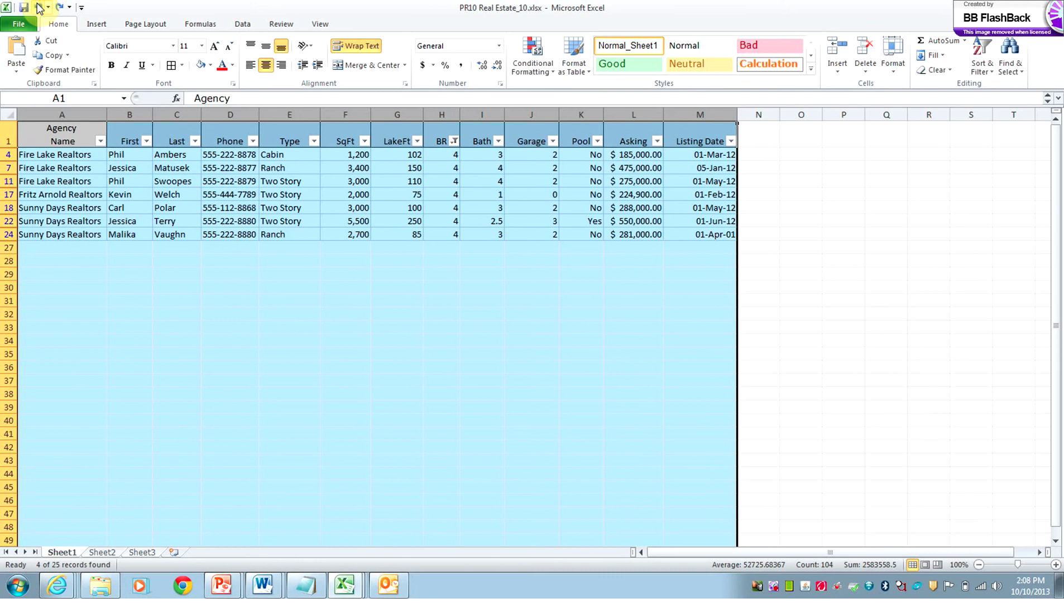
pyautogui.click(39, 8)
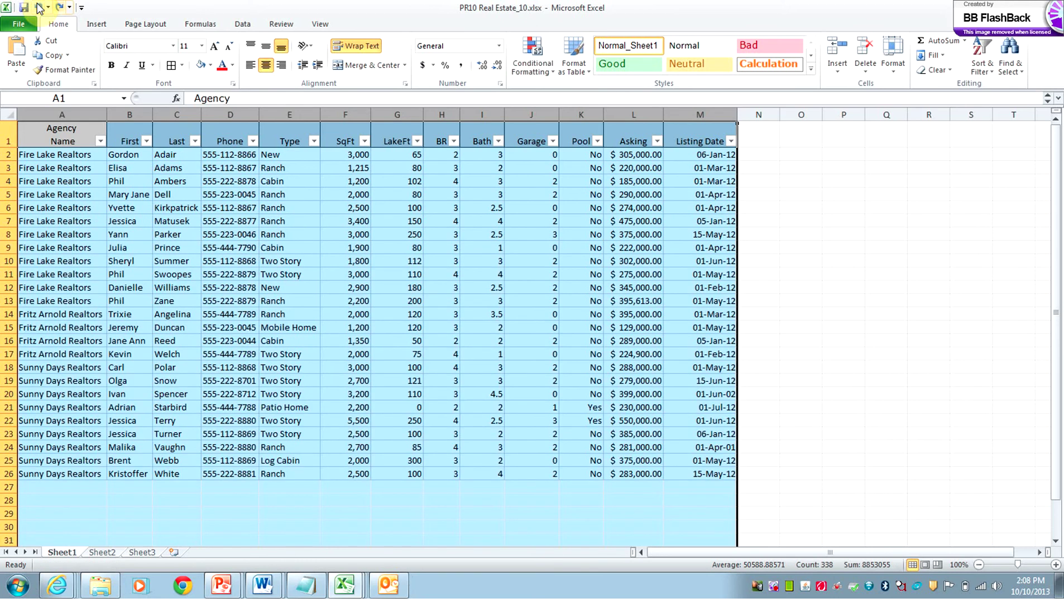
pyautogui.click(778, 177)
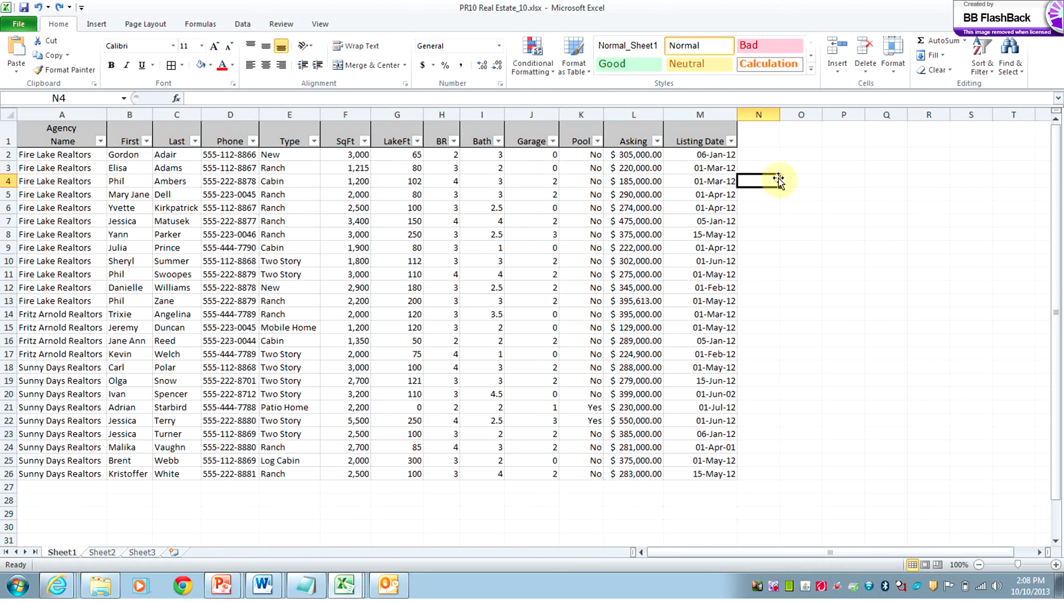
# Step: Turn filtering off for the listings and switch it back on
pyautogui.click(990, 70)
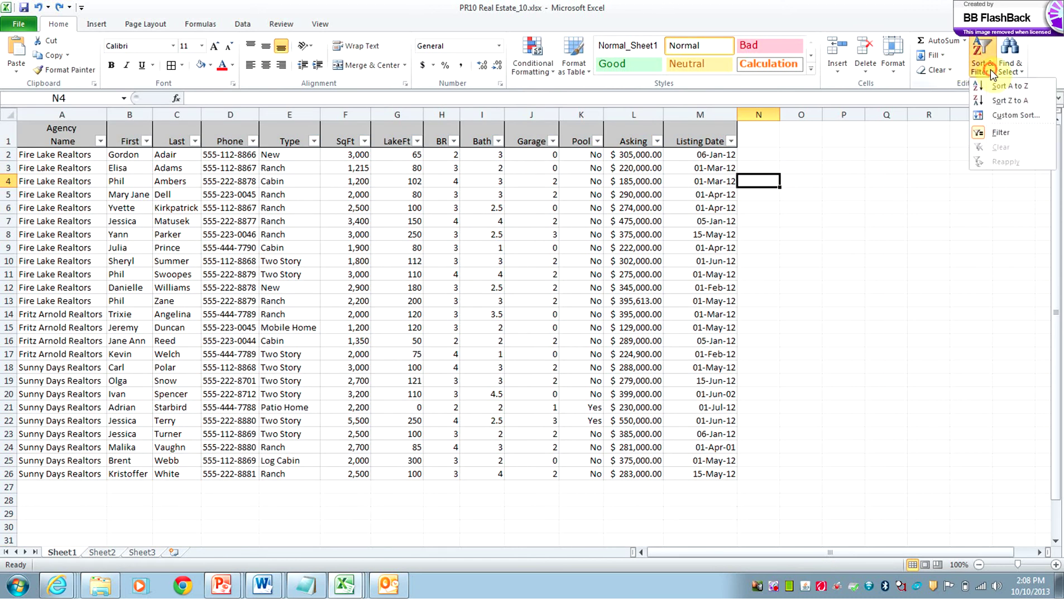
pyautogui.click(998, 133)
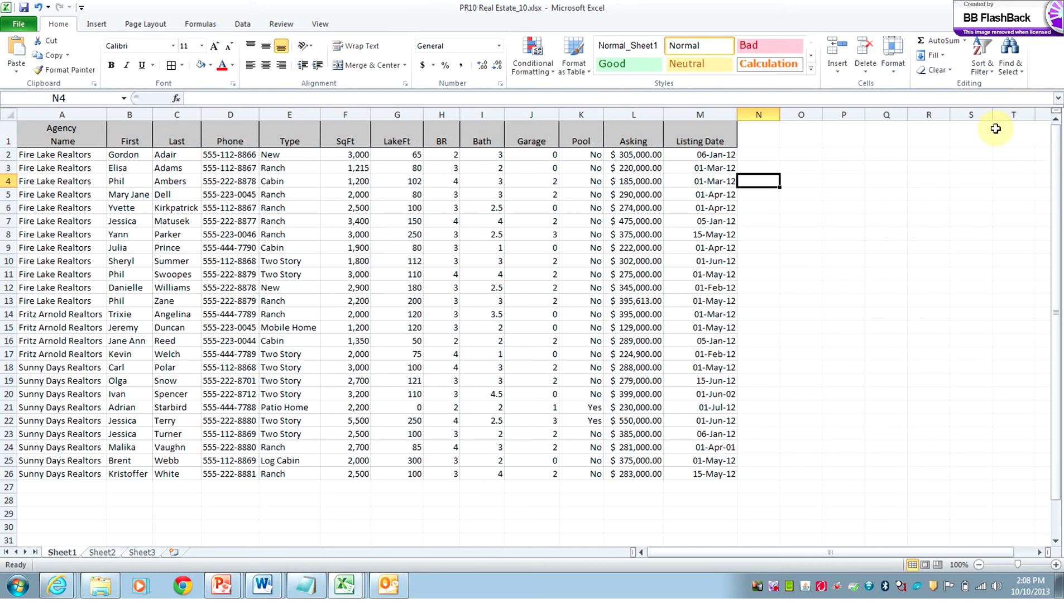
pyautogui.click(989, 71)
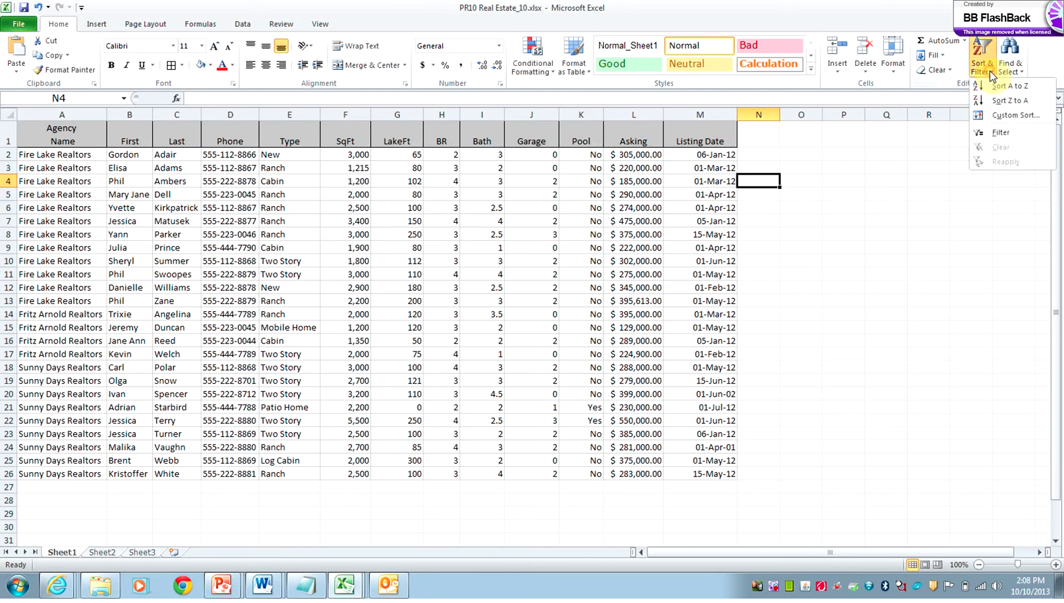
pyautogui.click(1000, 133)
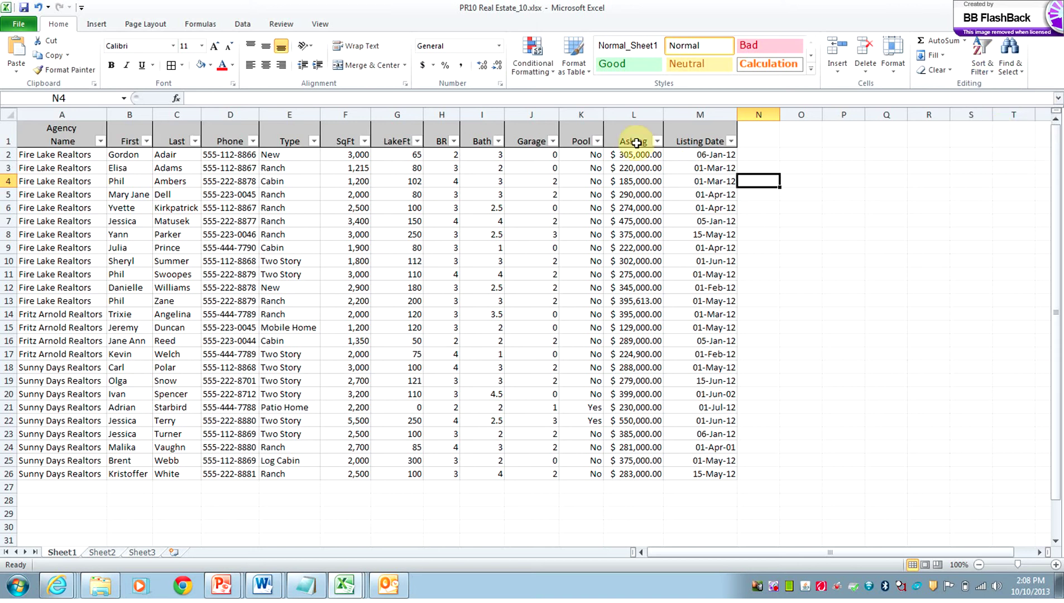
# Step: Try to filter the BR column for values greater than or equal to 3000, and undo that filter
pyautogui.click(454, 141)
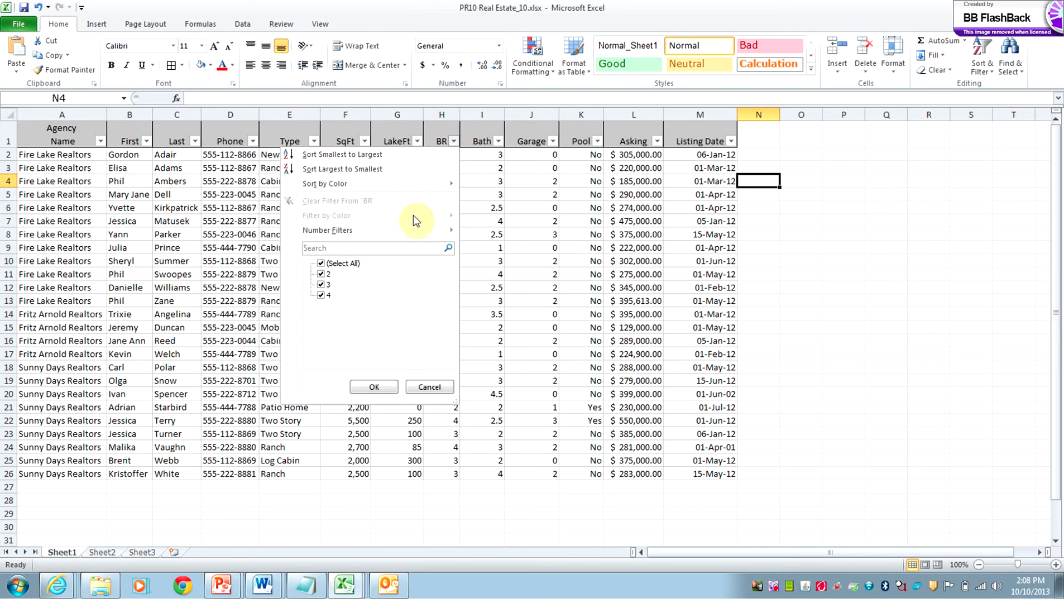
pyautogui.moveTo(408, 231)
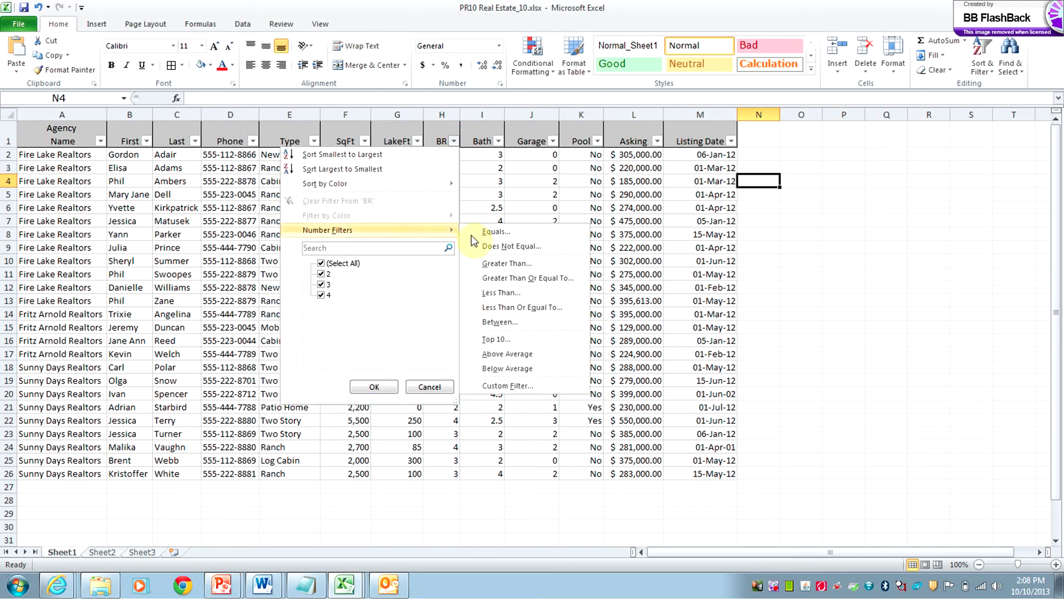
pyautogui.click(511, 278)
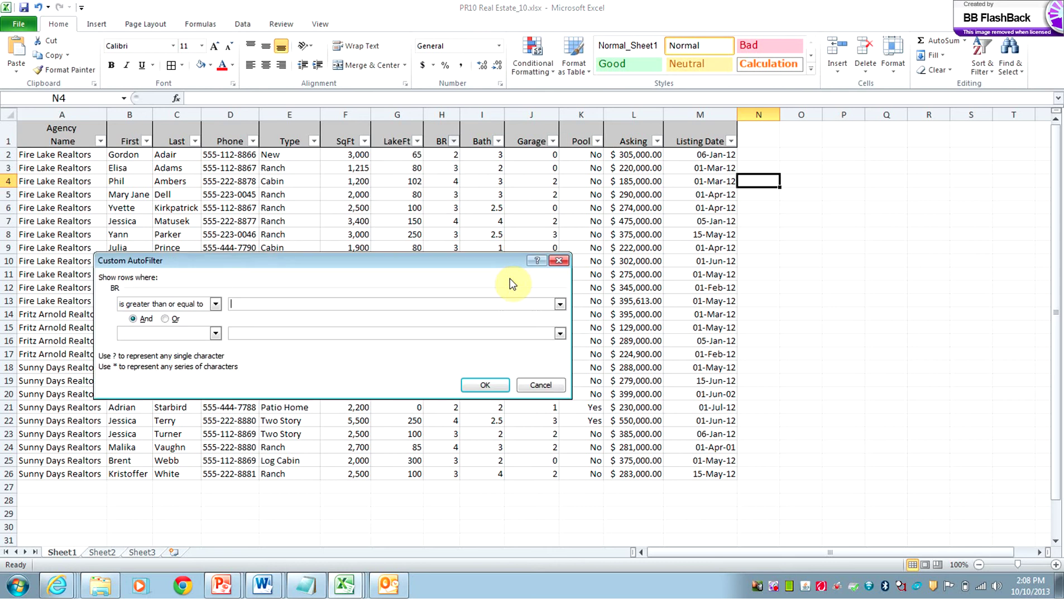
pyautogui.write('3000')
pyautogui.click(487, 389)
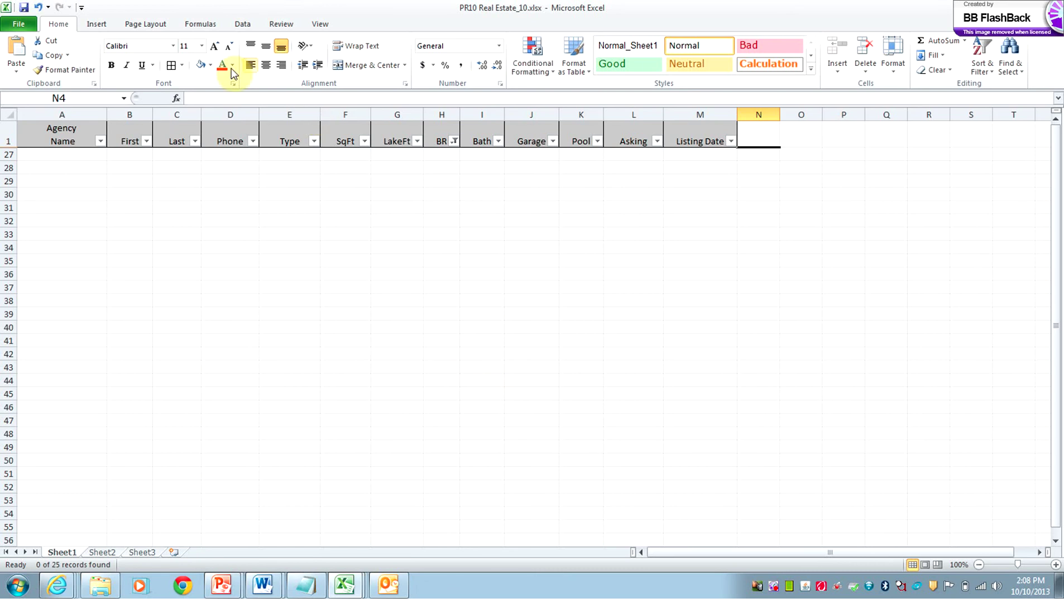
pyautogui.click(38, 8)
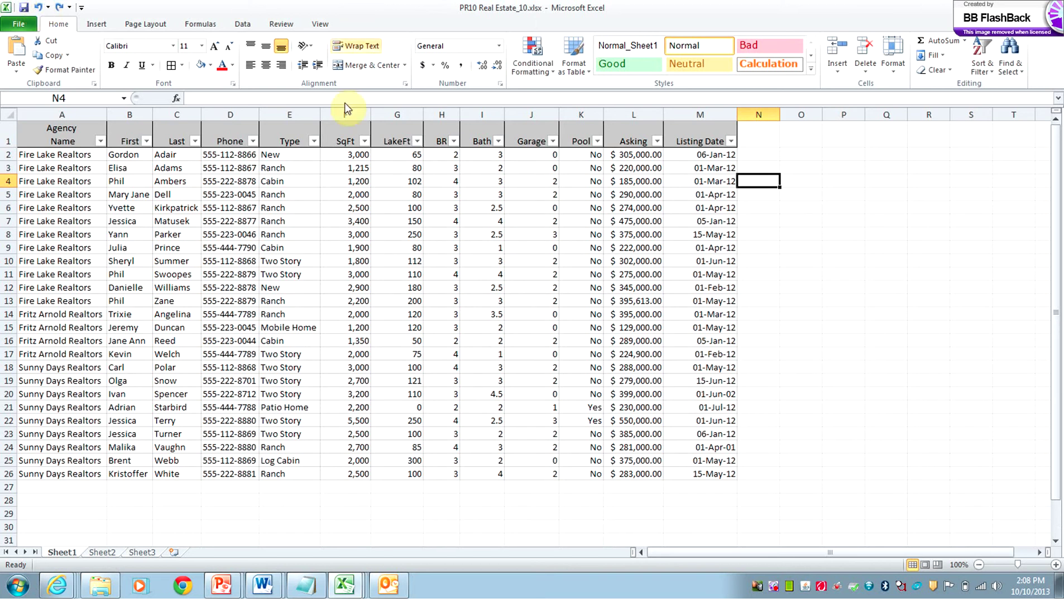
# Step: Filter the SqFt column to show only listings with values greater than or equal to 3000
pyautogui.click(364, 141)
pyautogui.moveTo(271, 232)
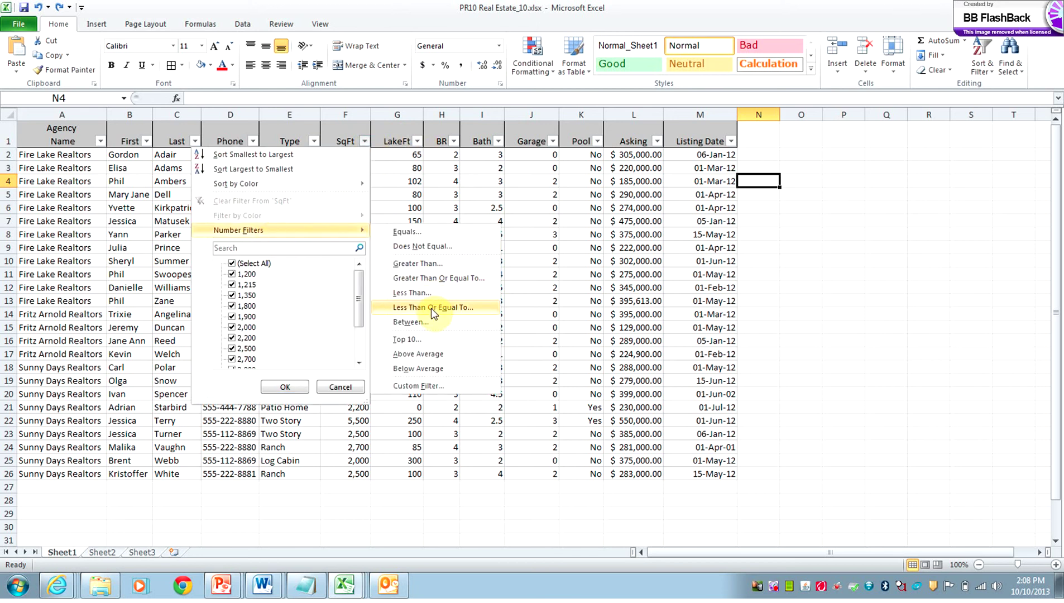
pyautogui.click(441, 282)
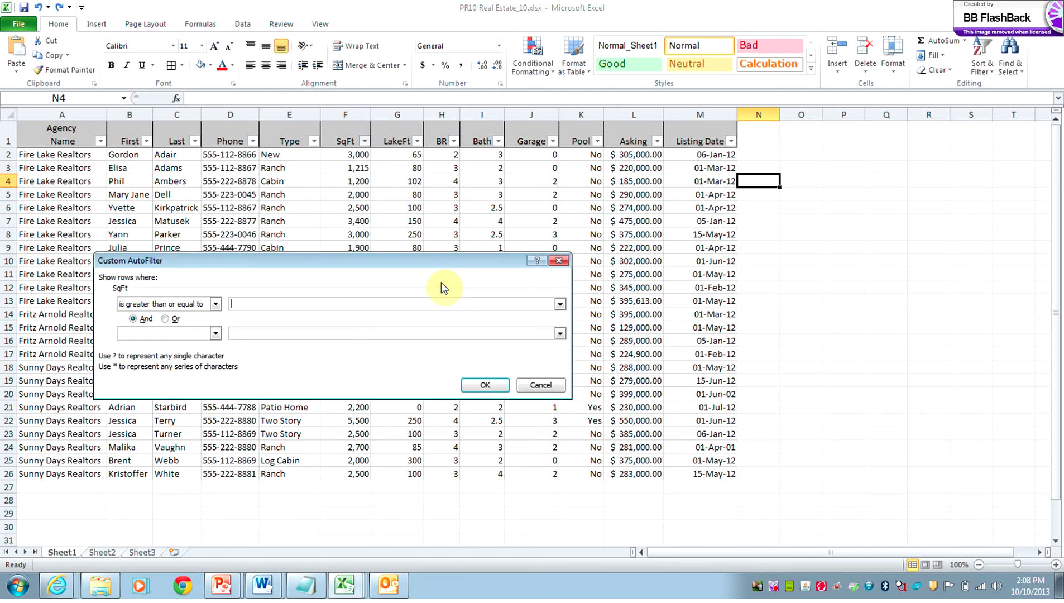
pyautogui.write('3000')
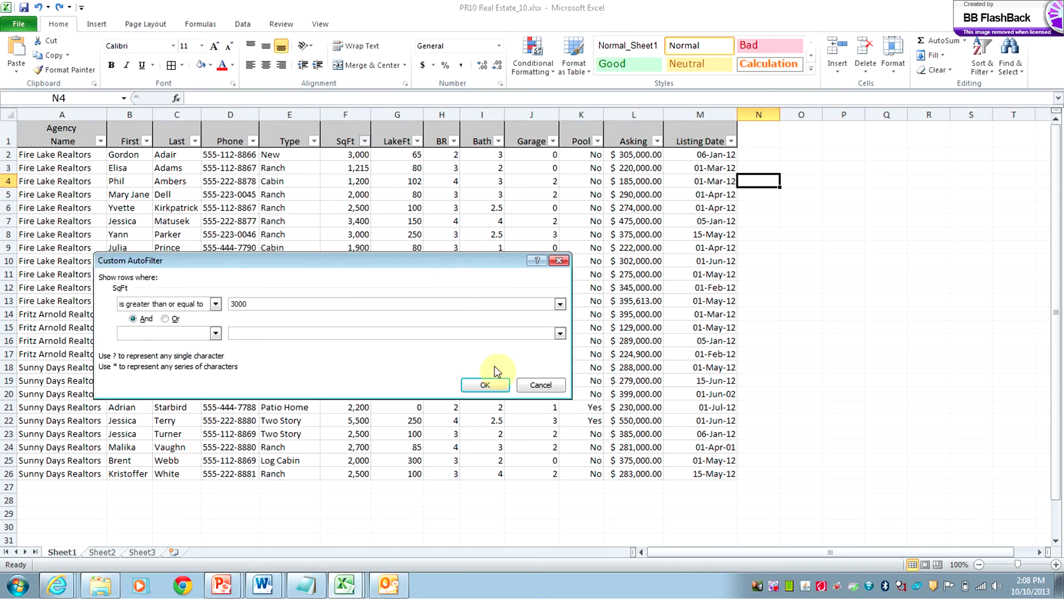
pyautogui.click(484, 387)
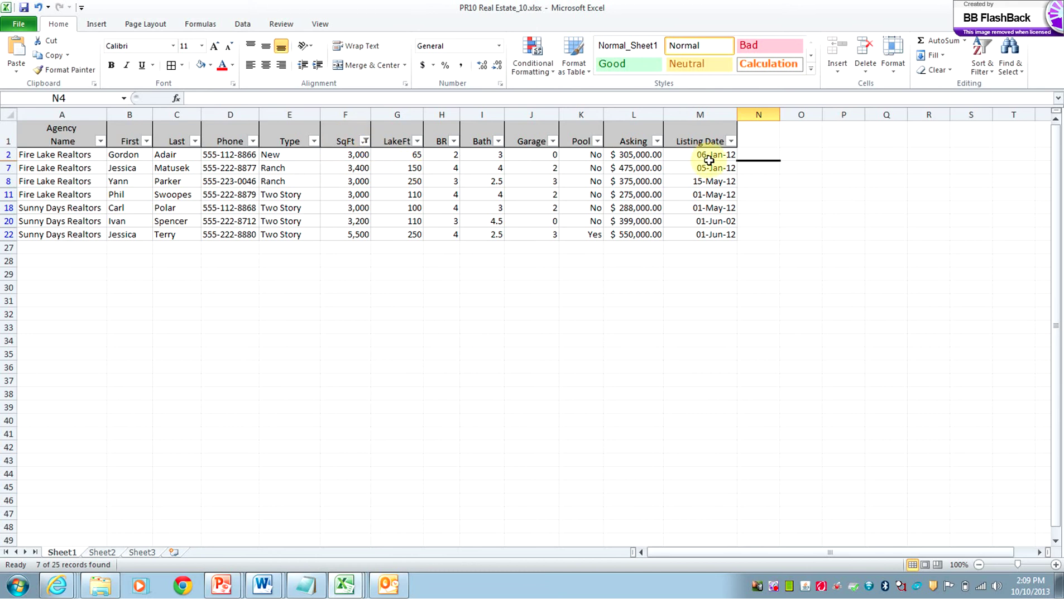
# Step: Review the second-condition options in the SqFt column's custom filter and keep its criteria as they are
pyautogui.click(365, 142)
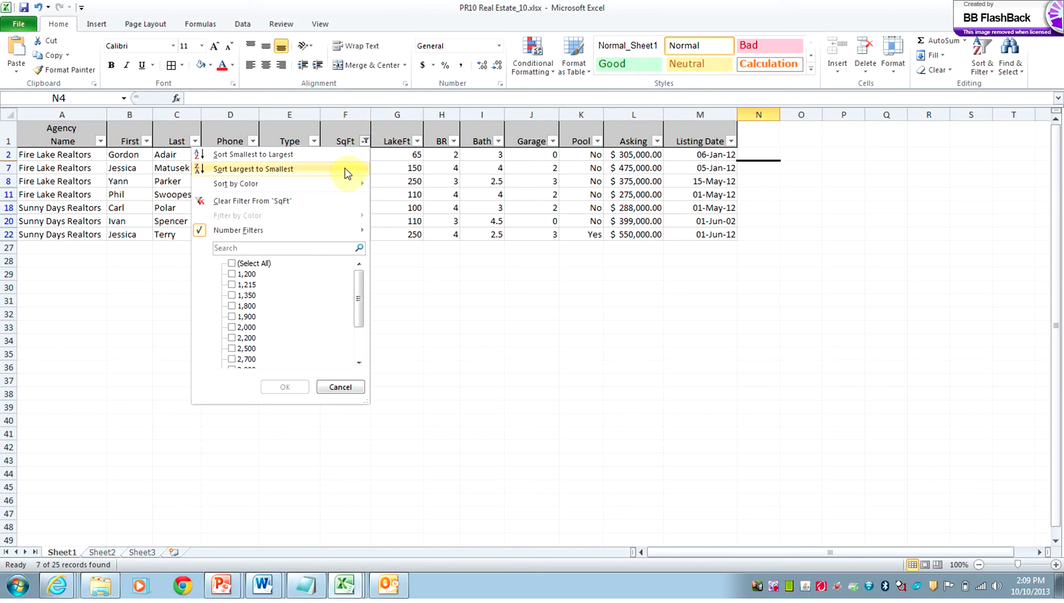
pyautogui.moveTo(329, 233)
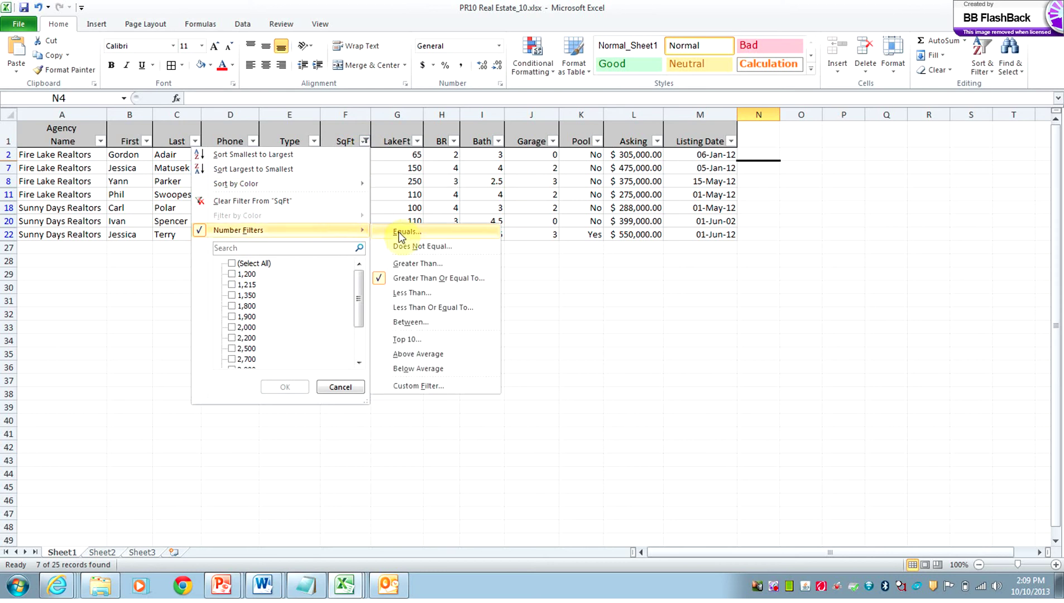
pyautogui.click(406, 274)
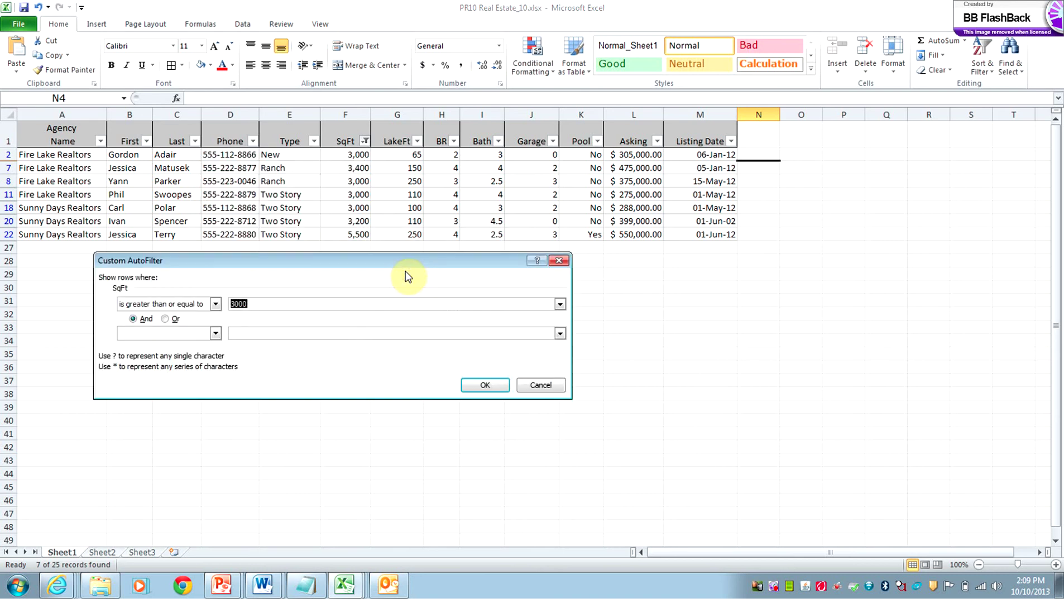
pyautogui.click(215, 334)
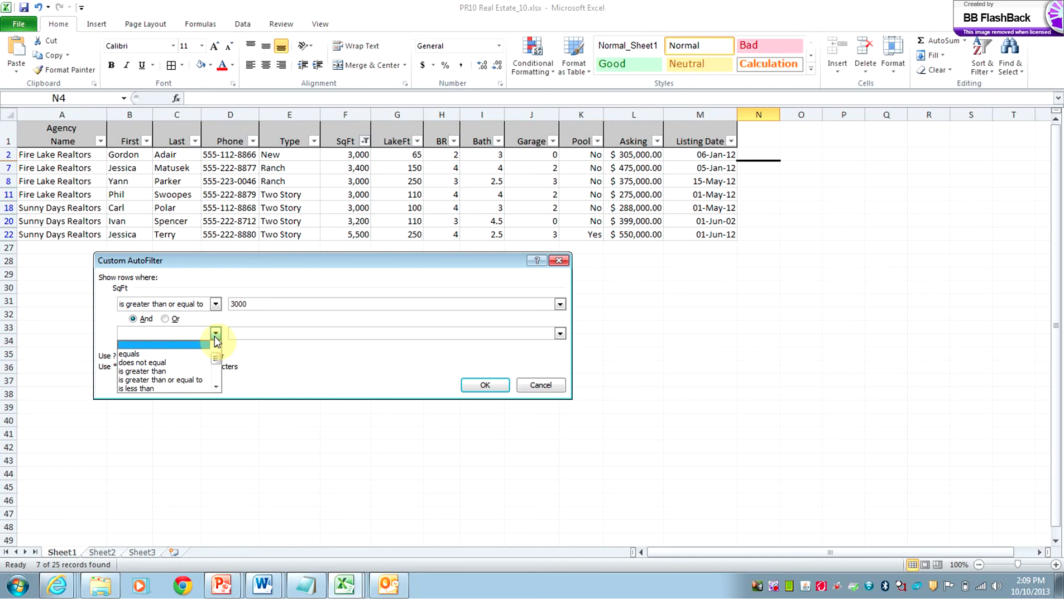
pyautogui.click(249, 341)
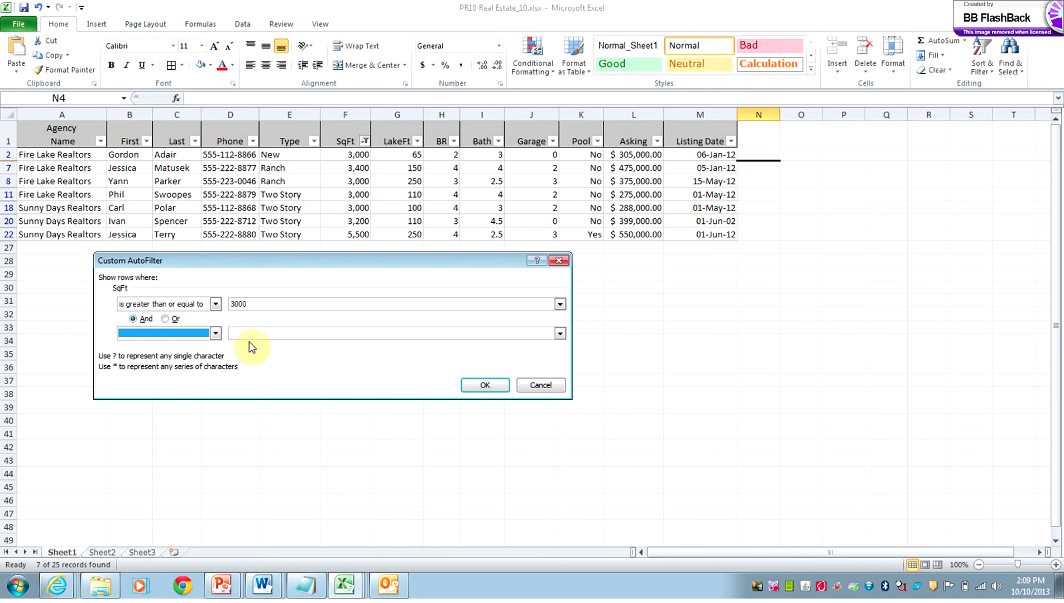
pyautogui.click(484, 386)
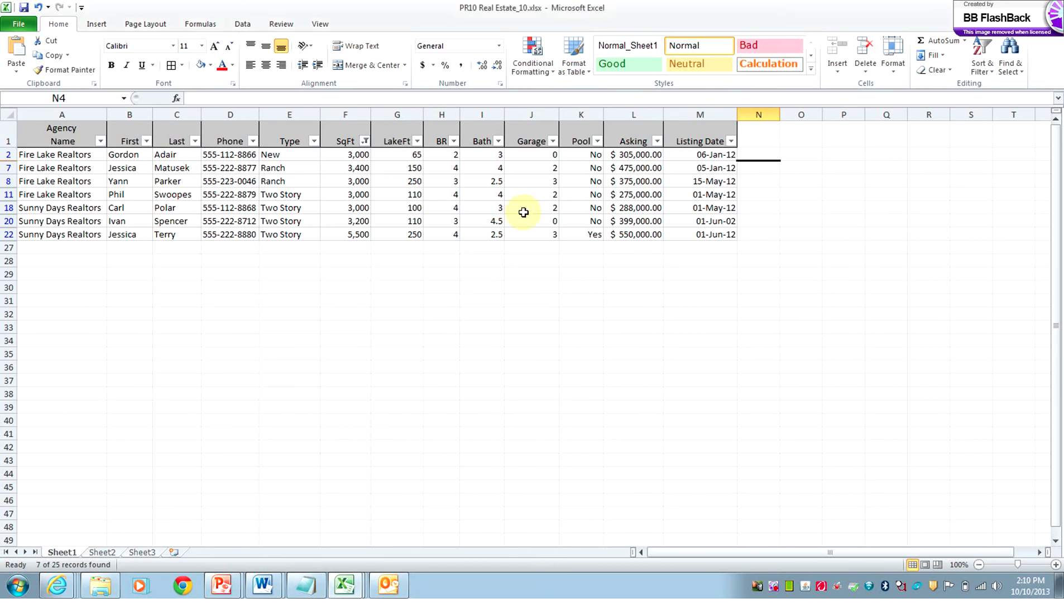
# Step: Add a filter on the BR column so that only listings with a value equal to 4 are shown
pyautogui.click(453, 141)
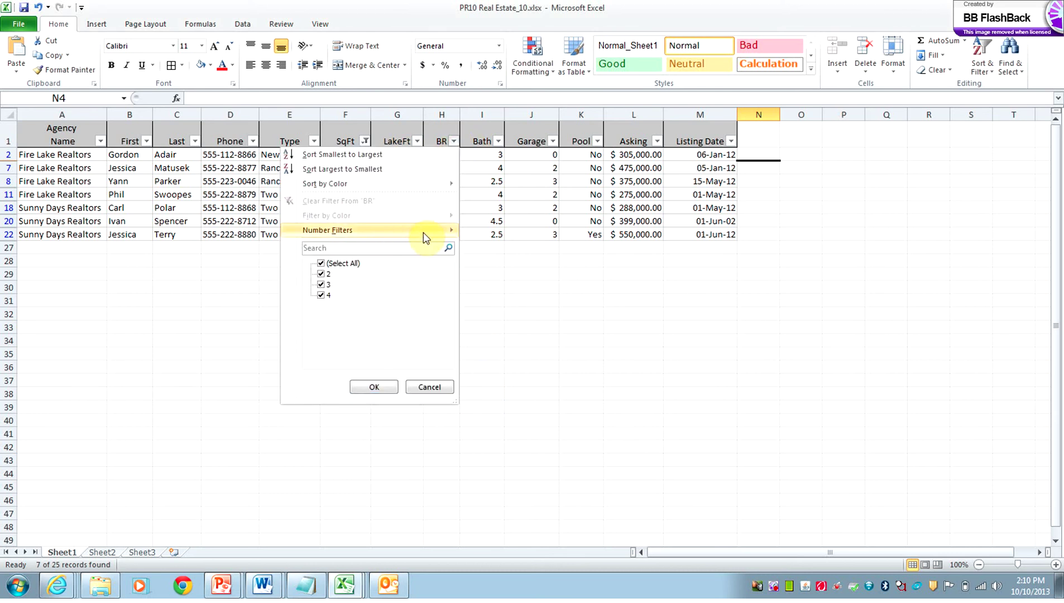
pyautogui.moveTo(423, 235)
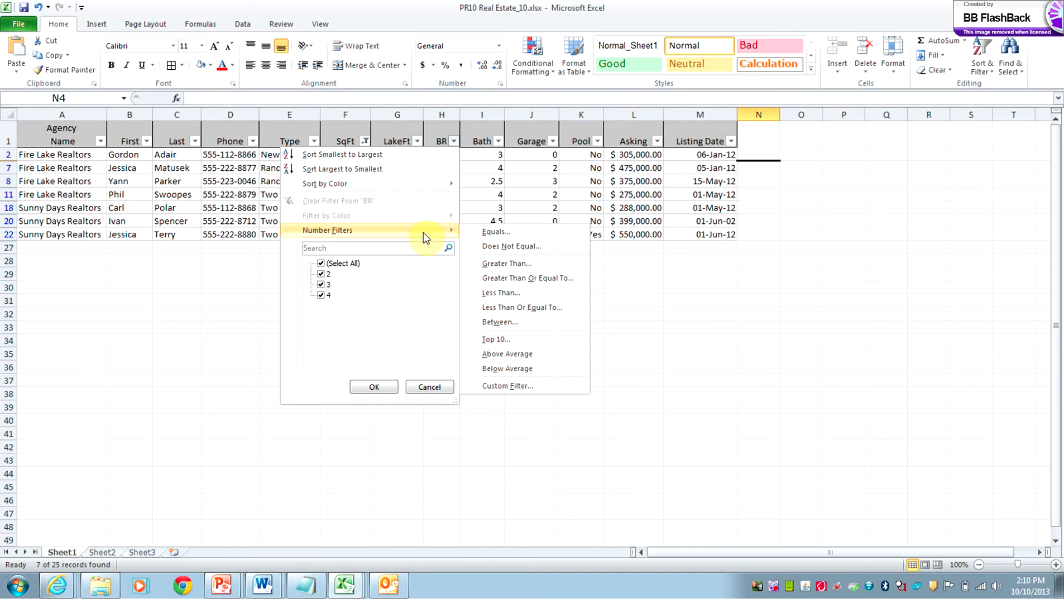
pyautogui.click(487, 231)
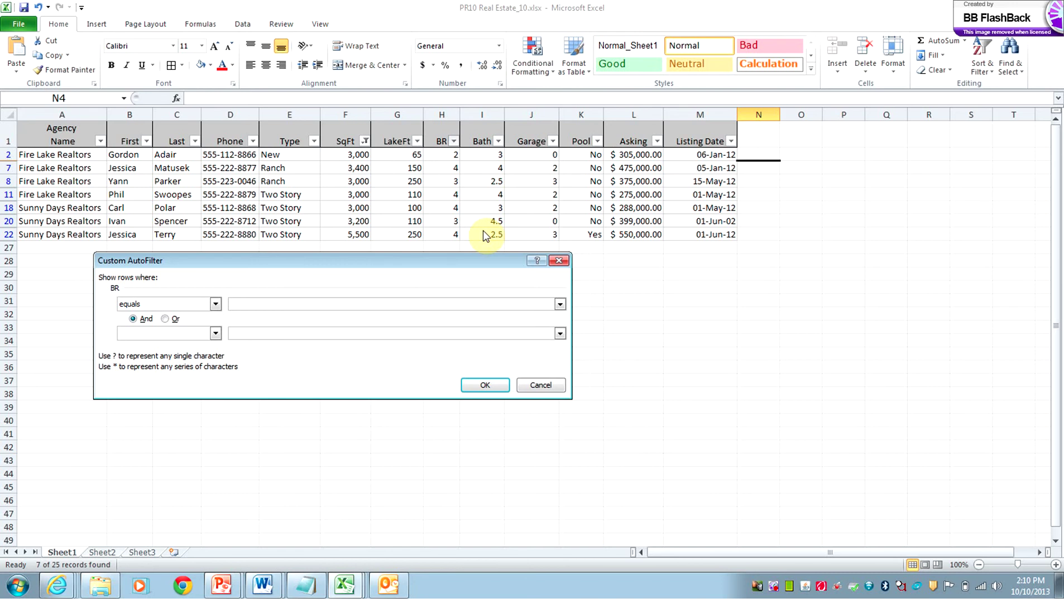
pyautogui.write('4')
pyautogui.click(487, 386)
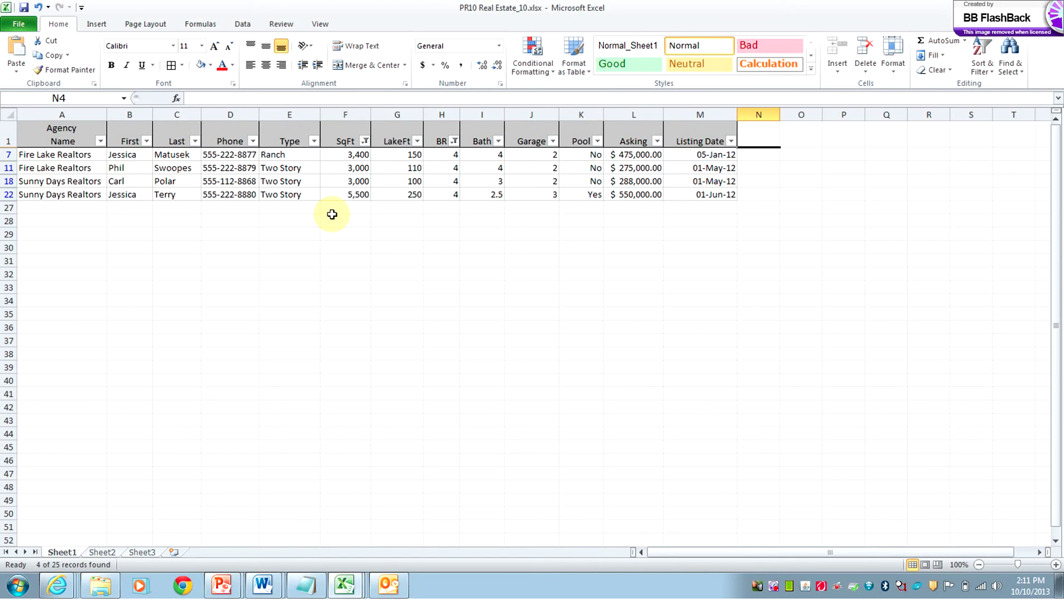
# Step: Add a text filter on the Last column so that only last names beginning with T are shown
pyautogui.click(194, 142)
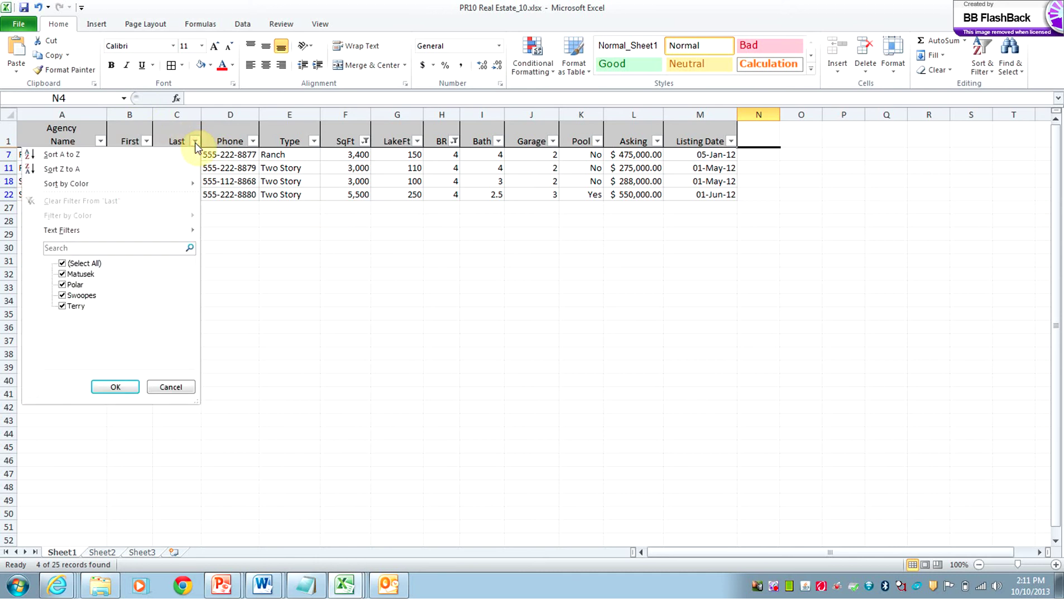
pyautogui.moveTo(190, 234)
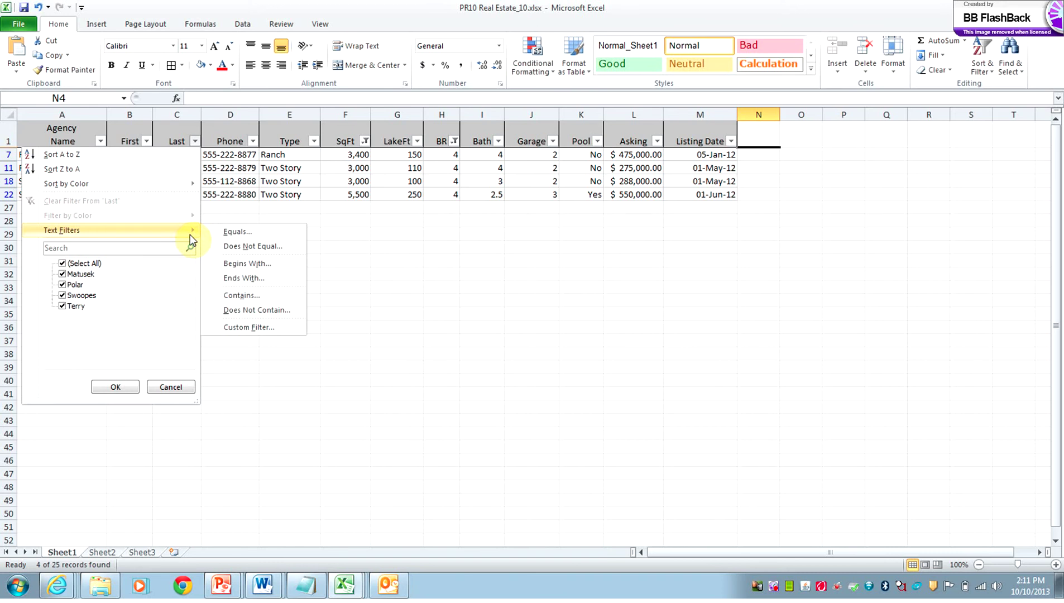
pyautogui.click(233, 266)
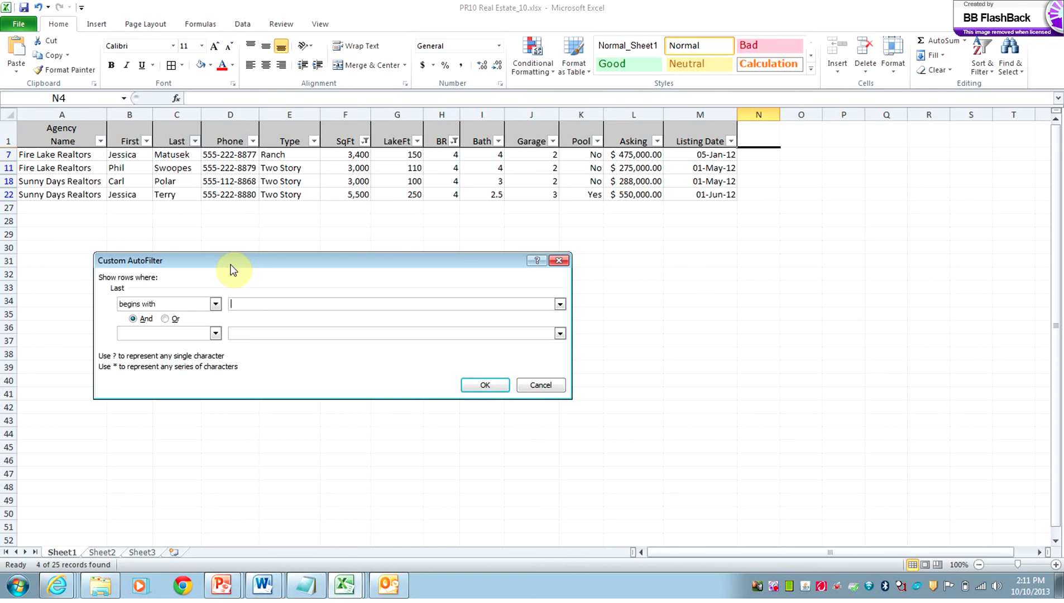
pyautogui.write('T')
pyautogui.click(484, 385)
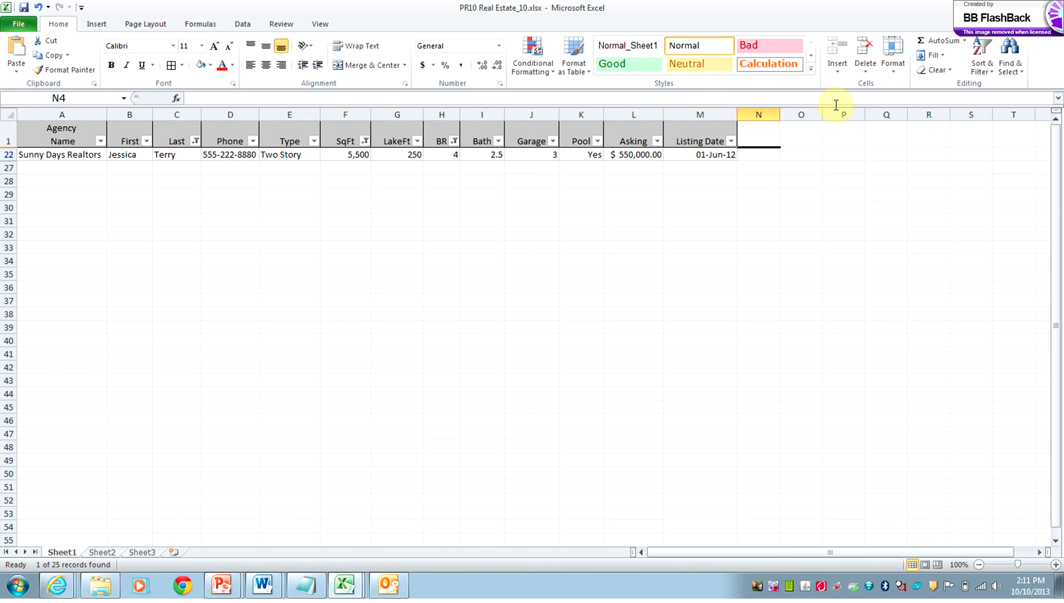
# Step: Clear all filter criteria from the listings and turn filtering off
pyautogui.click(994, 68)
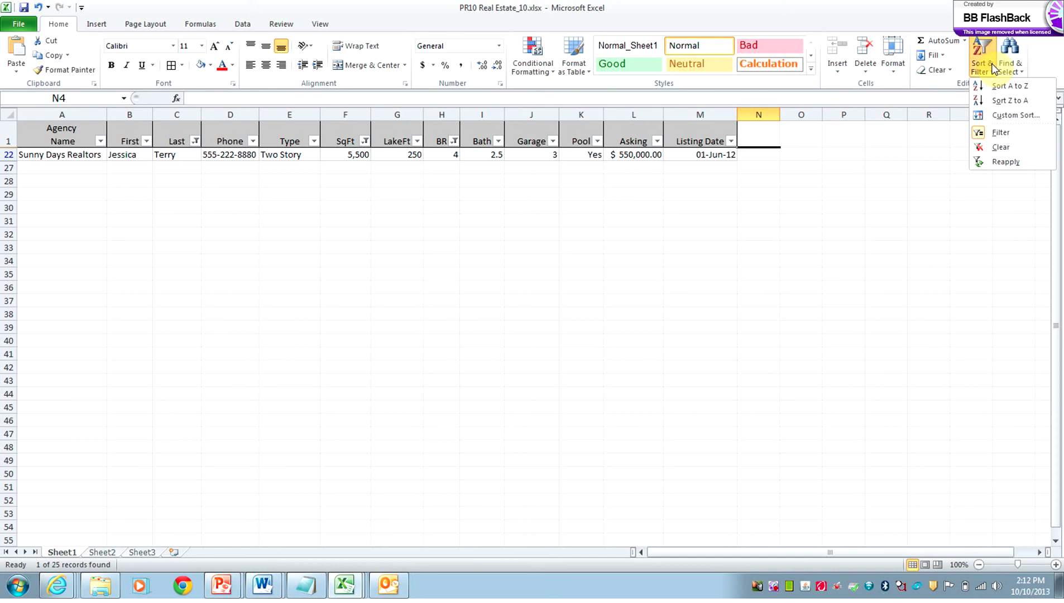
pyautogui.click(993, 150)
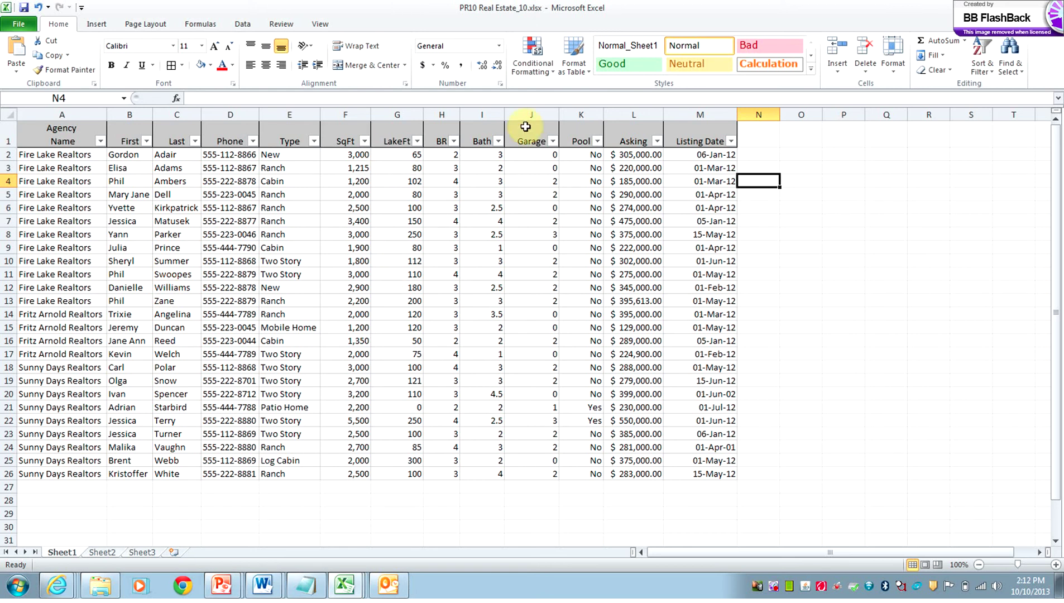
pyautogui.click(993, 73)
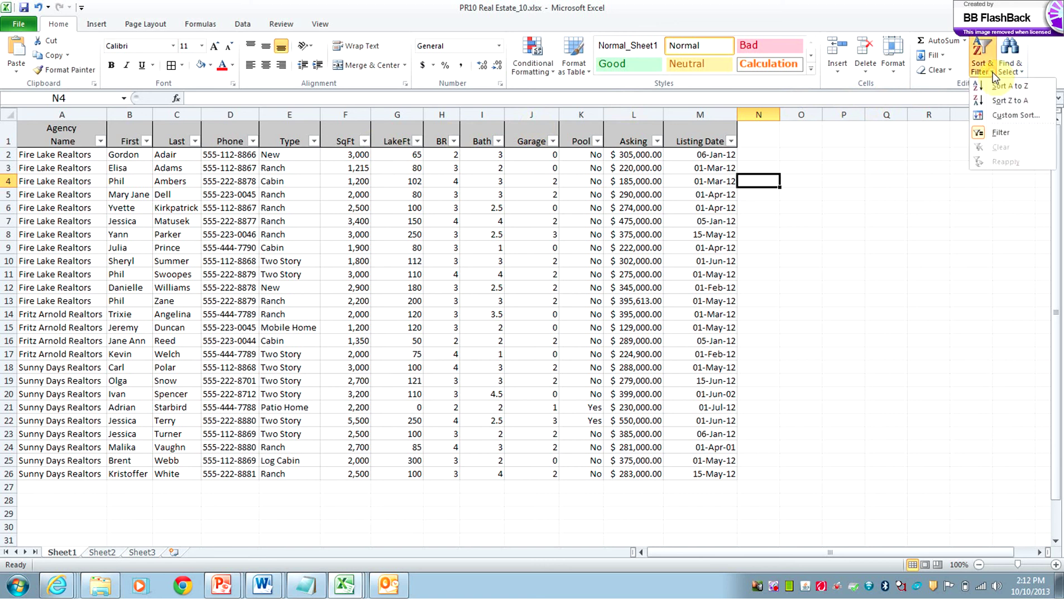
pyautogui.click(991, 132)
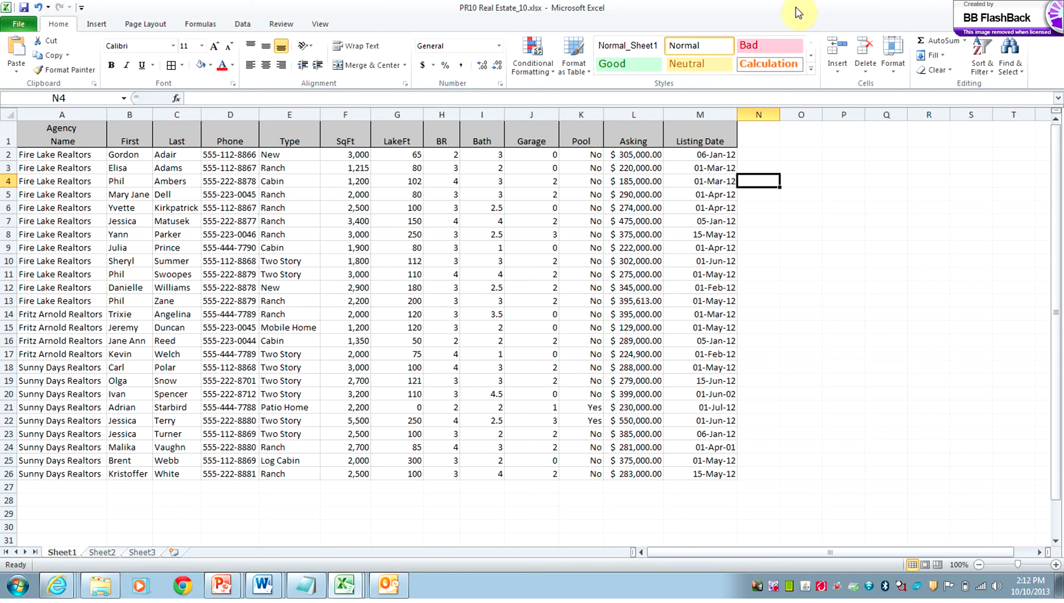
# Step: Add Sum subtotals of Asking instead of Listing Date at each change in Agency Name, and auto-fit the Asking column's width
pyautogui.click(244, 24)
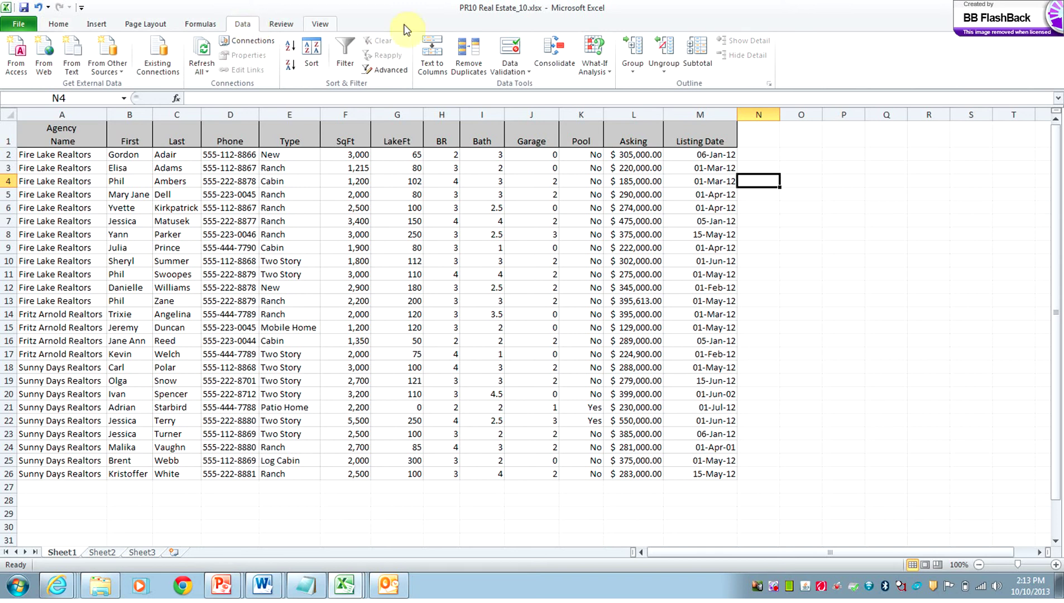
pyautogui.click(691, 48)
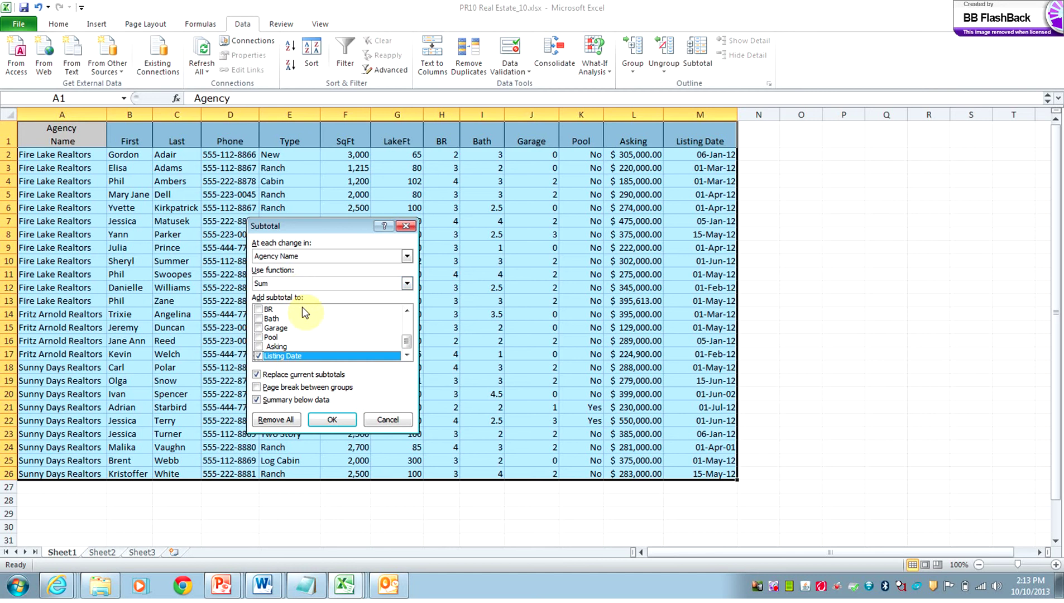
pyautogui.click(280, 348)
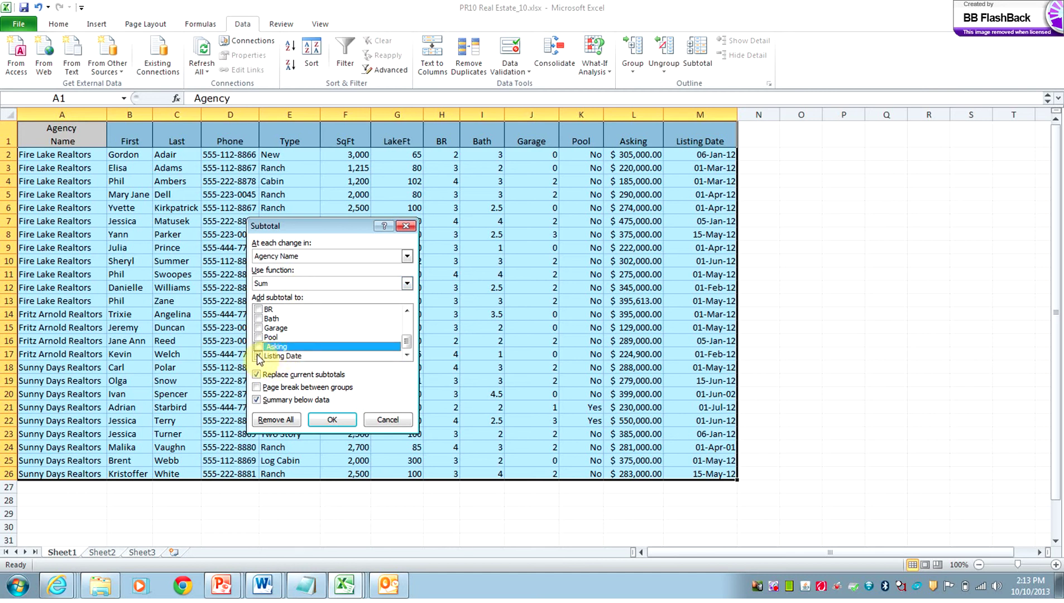
pyautogui.click(258, 357)
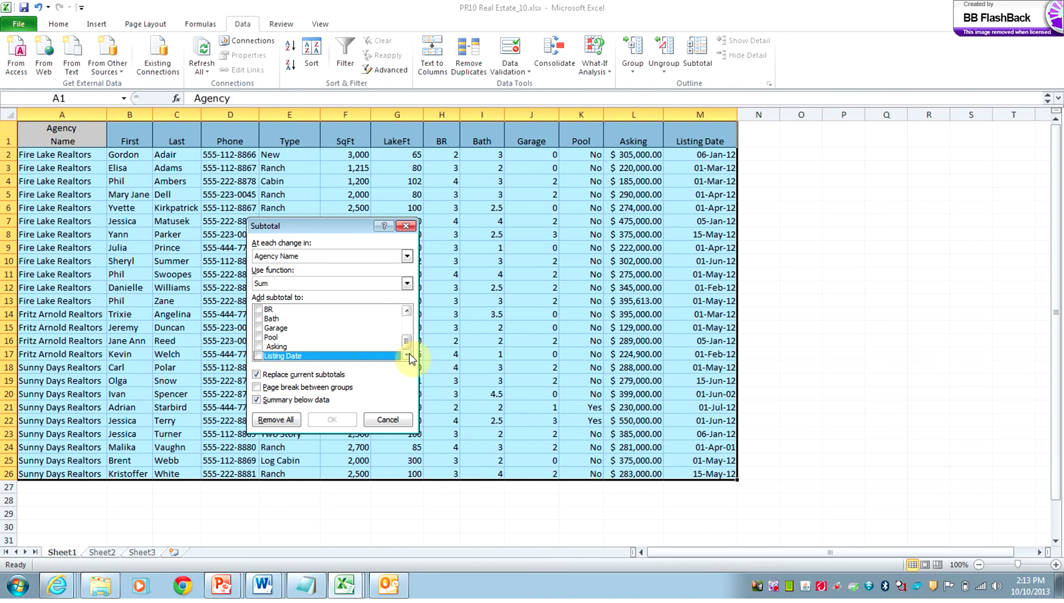
pyautogui.moveTo(408, 340)
pyautogui.mouseDown()
pyautogui.moveTo(416, 313)
pyautogui.moveTo(410, 351)
pyautogui.mouseUp()
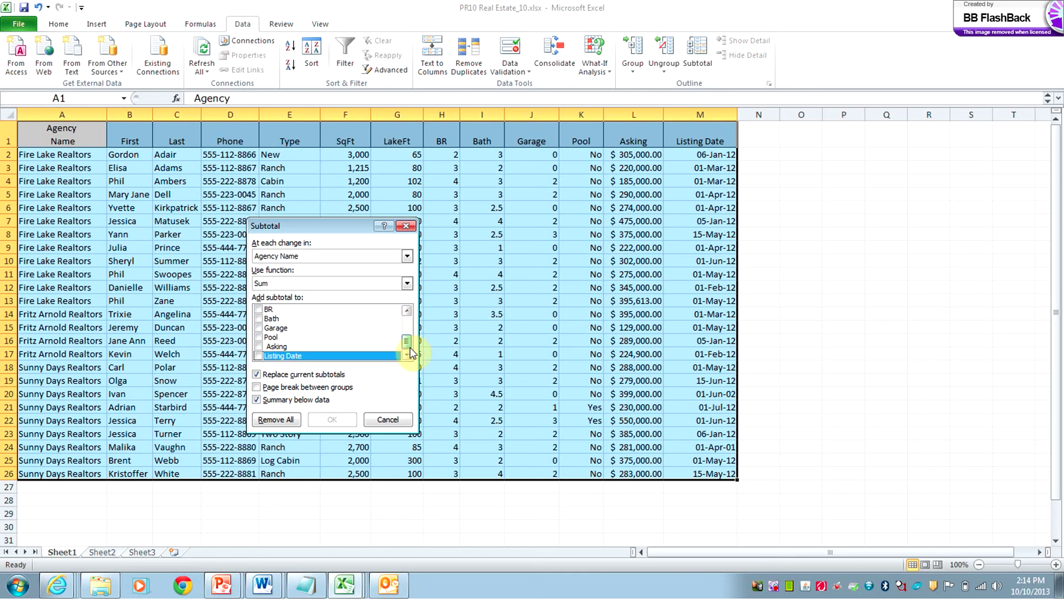
pyautogui.click(259, 347)
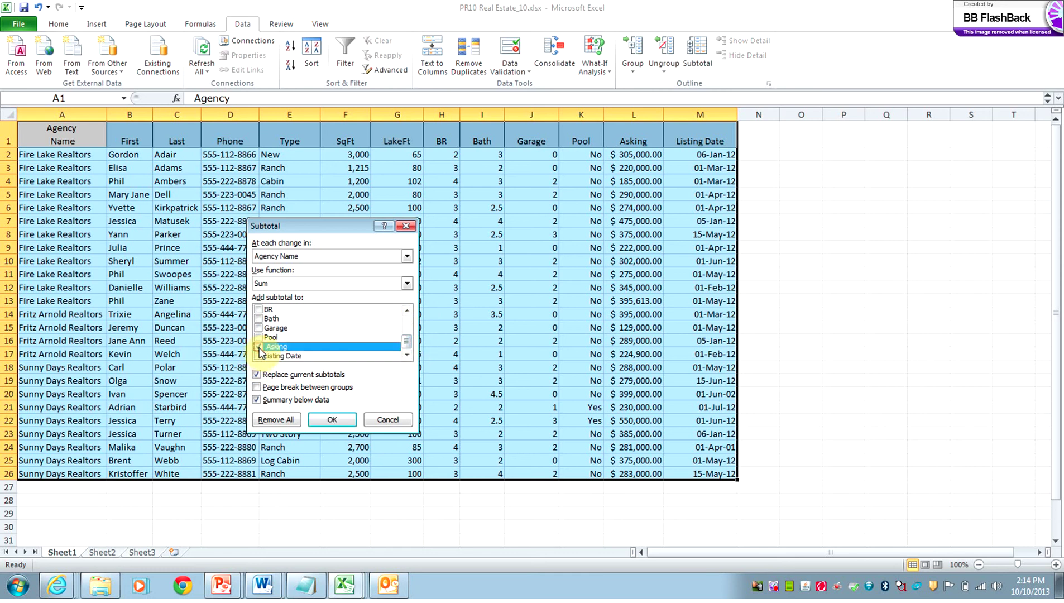
pyautogui.click(330, 422)
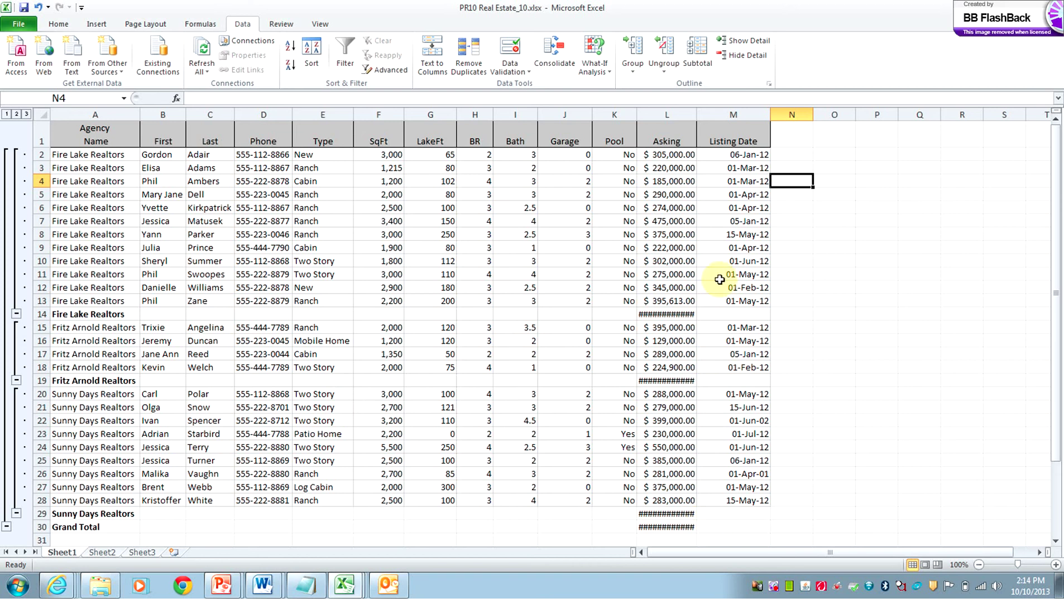
pyautogui.doubleClick(698, 112)
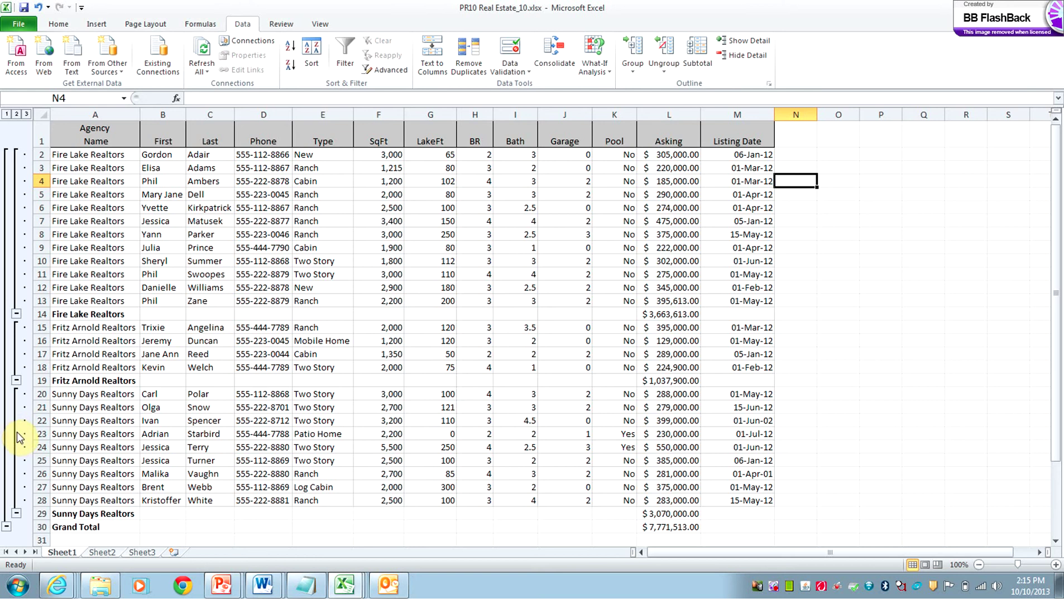
pyautogui.click(17, 314)
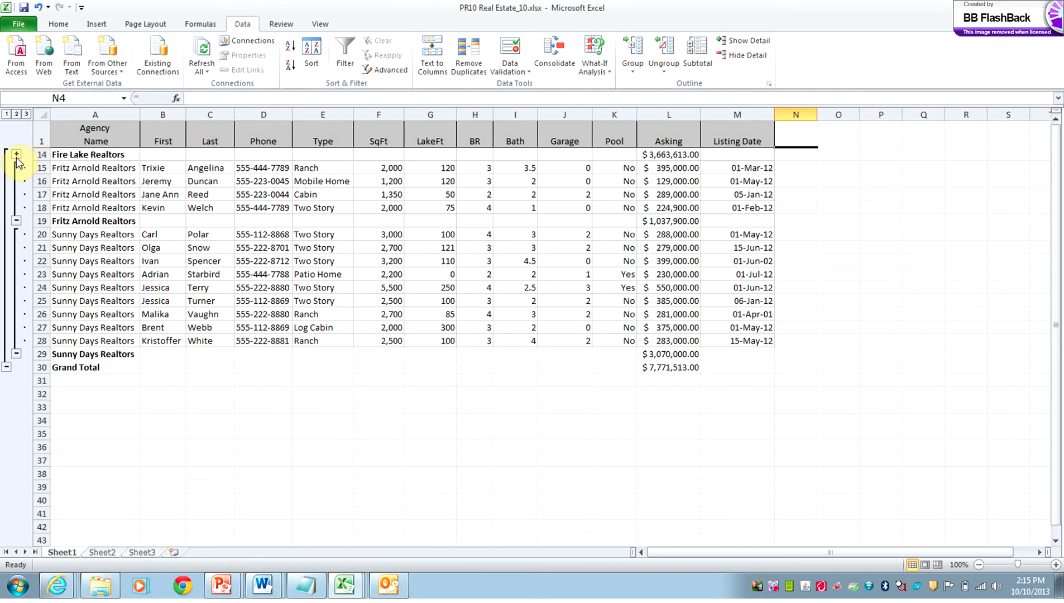
pyautogui.click(17, 222)
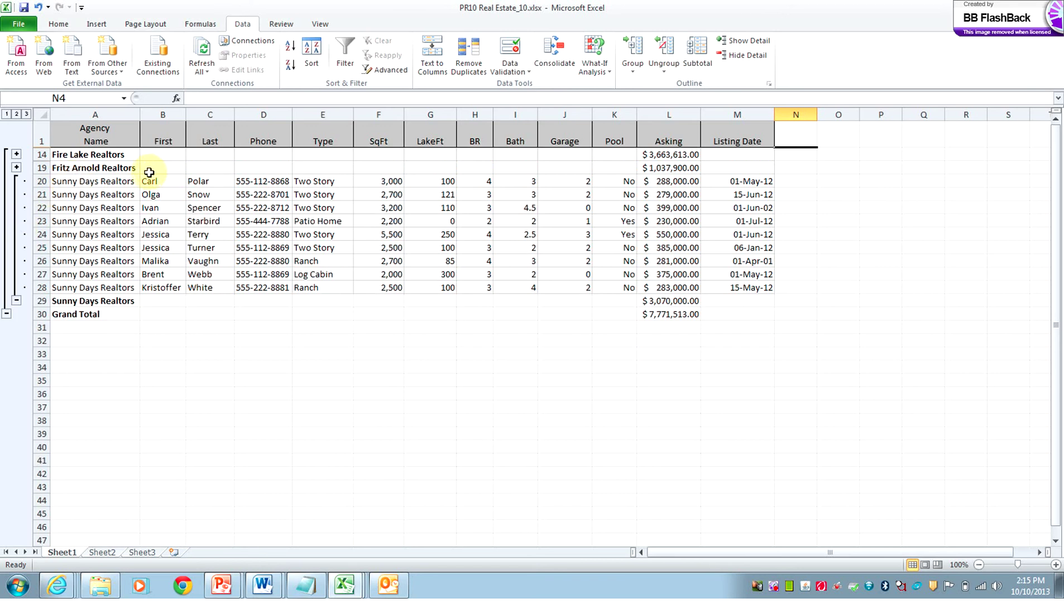
pyautogui.click(15, 300)
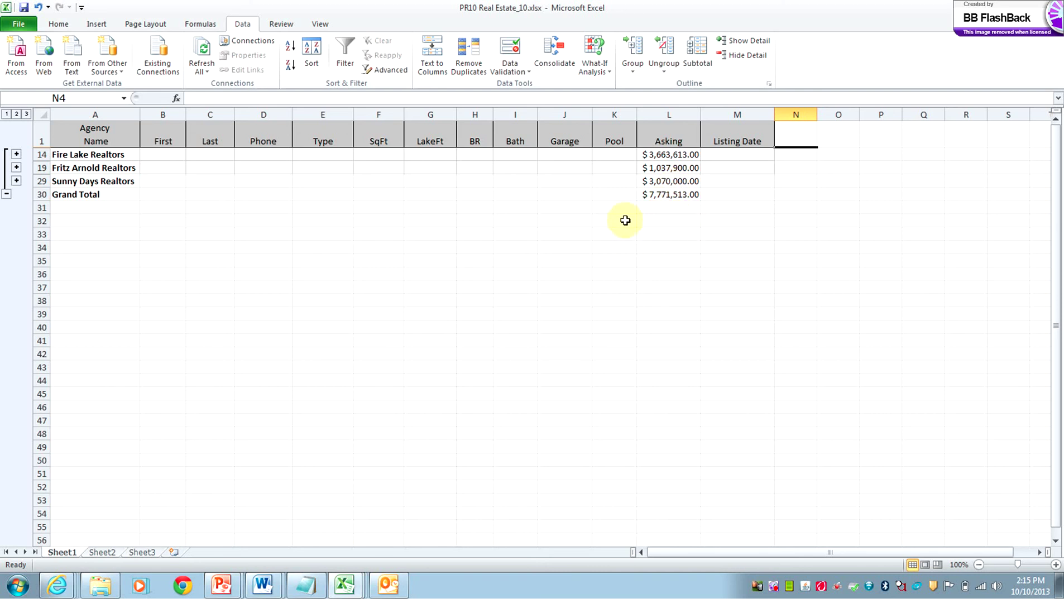
pyautogui.click(16, 181)
pyautogui.click(16, 168)
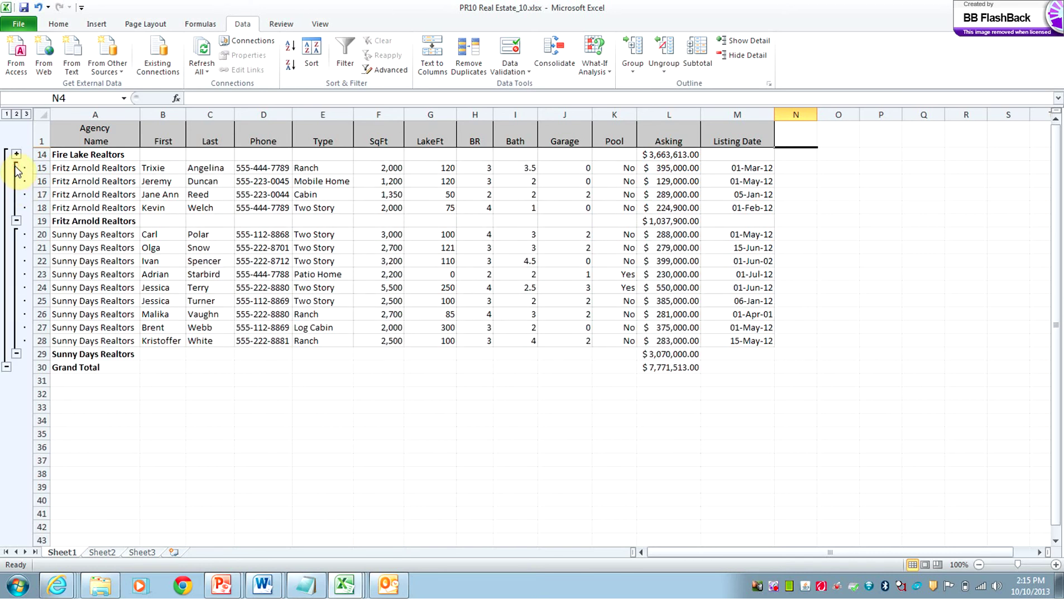
pyautogui.click(16, 154)
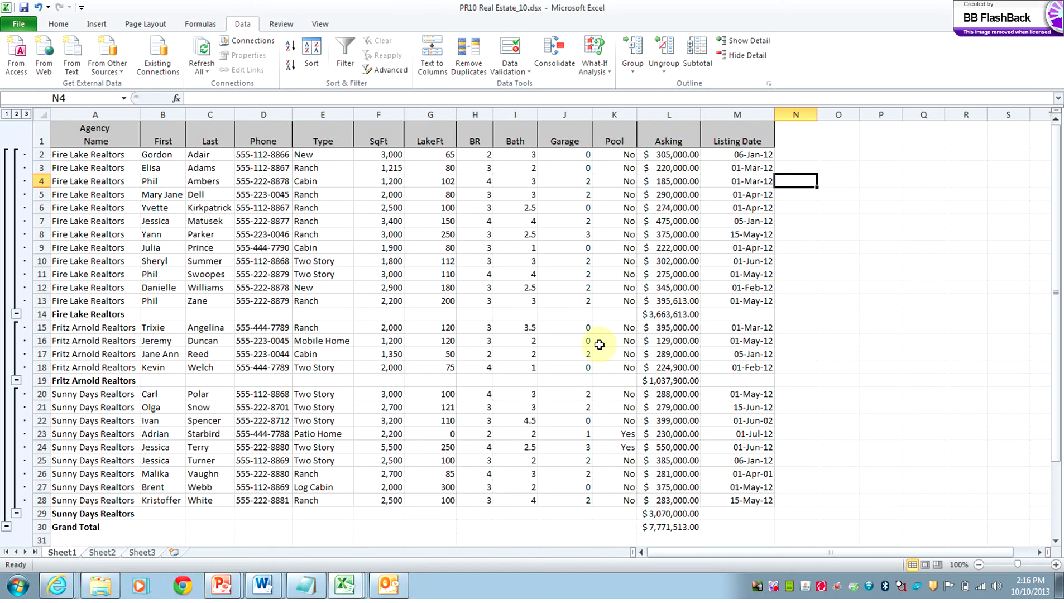
# Step: Remove all subtotals from the real estate list
pyautogui.click(703, 64)
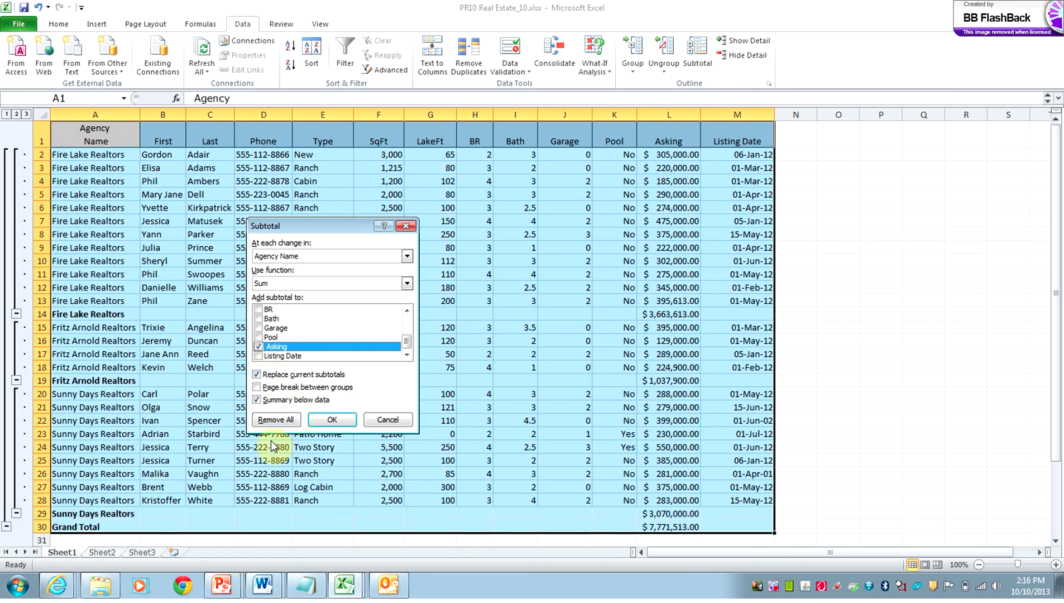
pyautogui.click(279, 420)
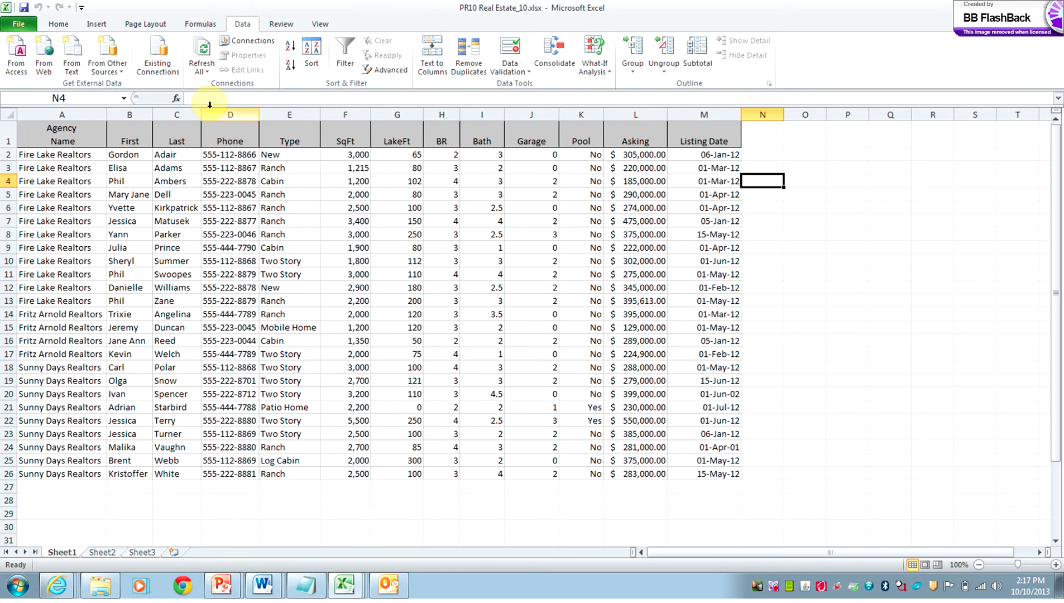
# Step: Create a PivotTable from Sheet1!$A$1:$M$26 and place it on a new worksheet
pyautogui.click(90, 23)
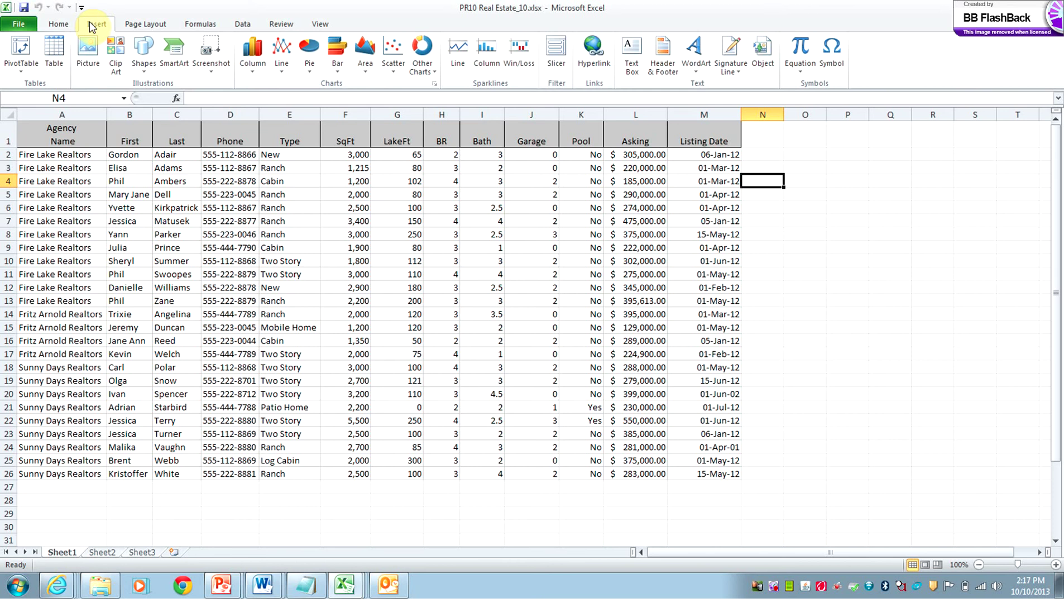
pyautogui.click(22, 67)
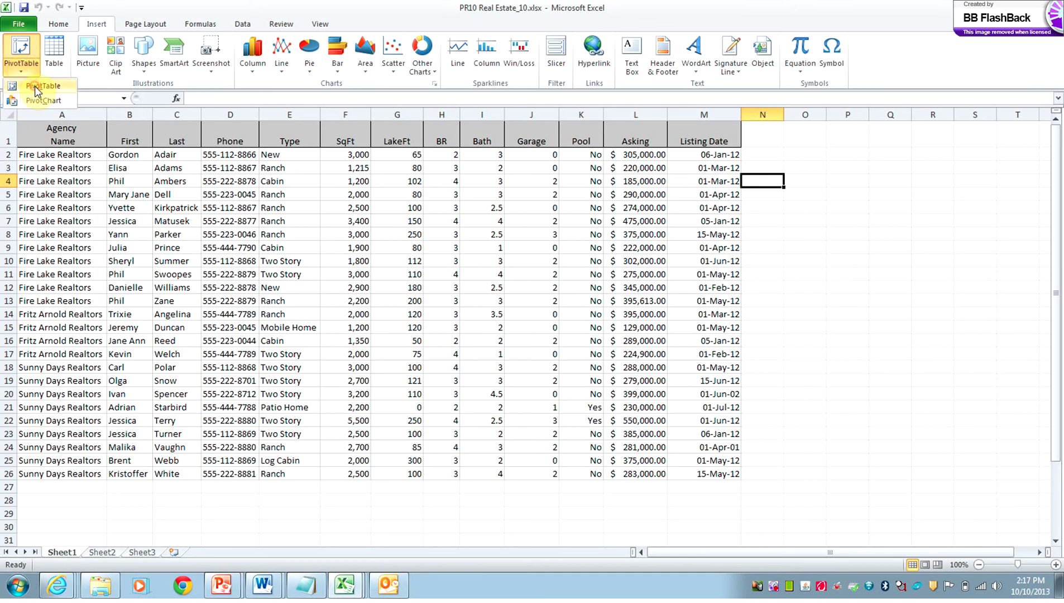
pyautogui.click(35, 85)
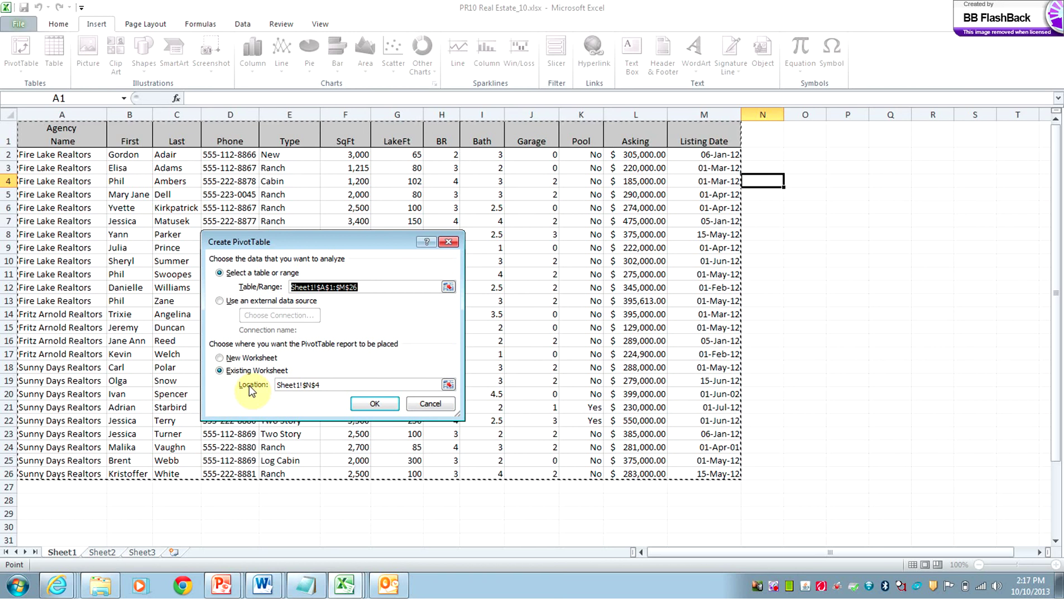
pyautogui.click(221, 362)
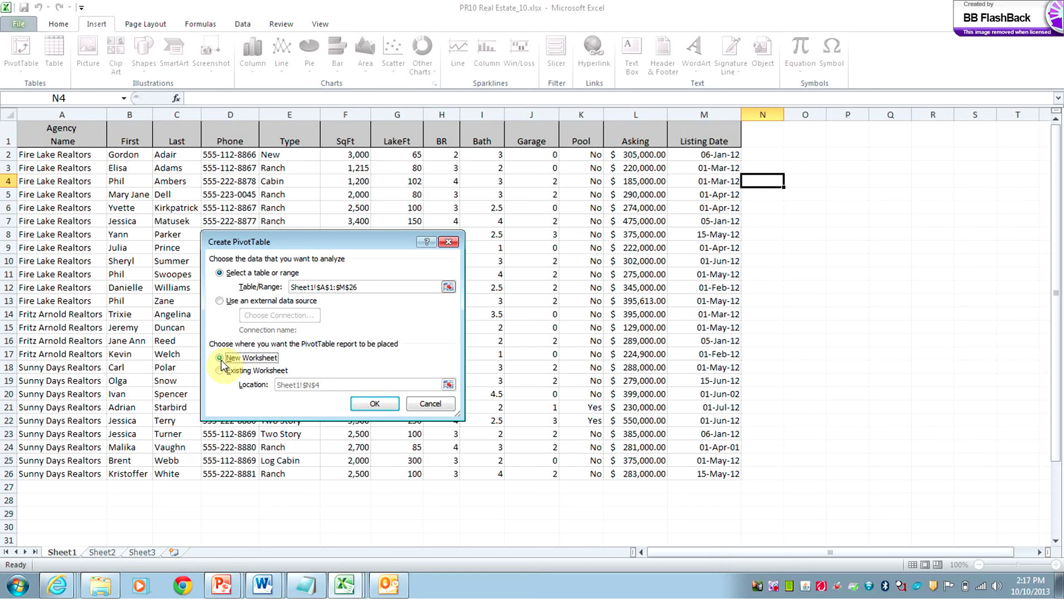
pyautogui.click(387, 404)
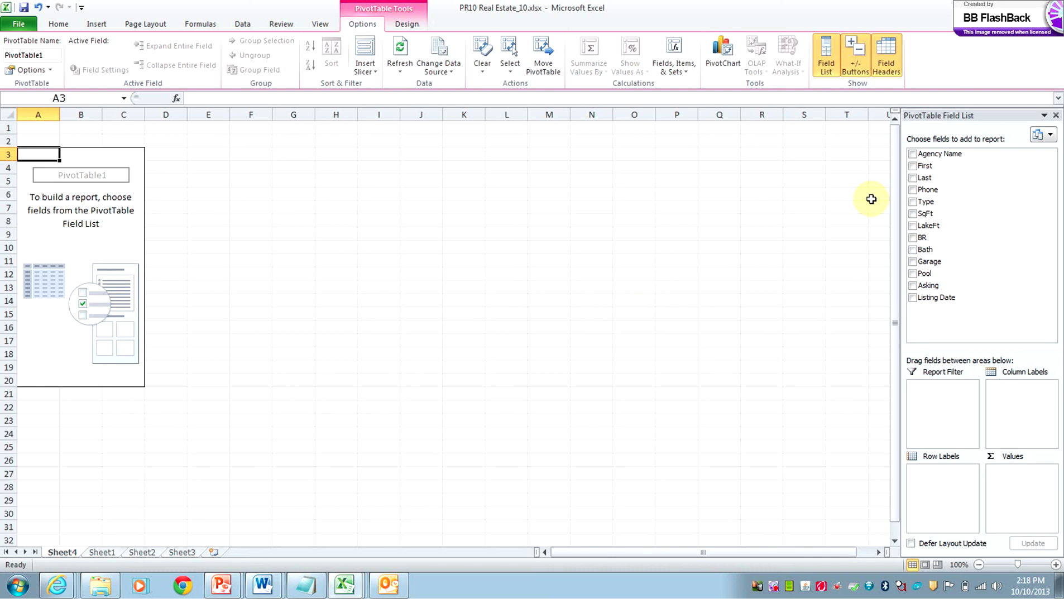
# Step: Add Agency Name and Type to the PivotTable as row labels and Asking as the summed value
pyautogui.click(913, 156)
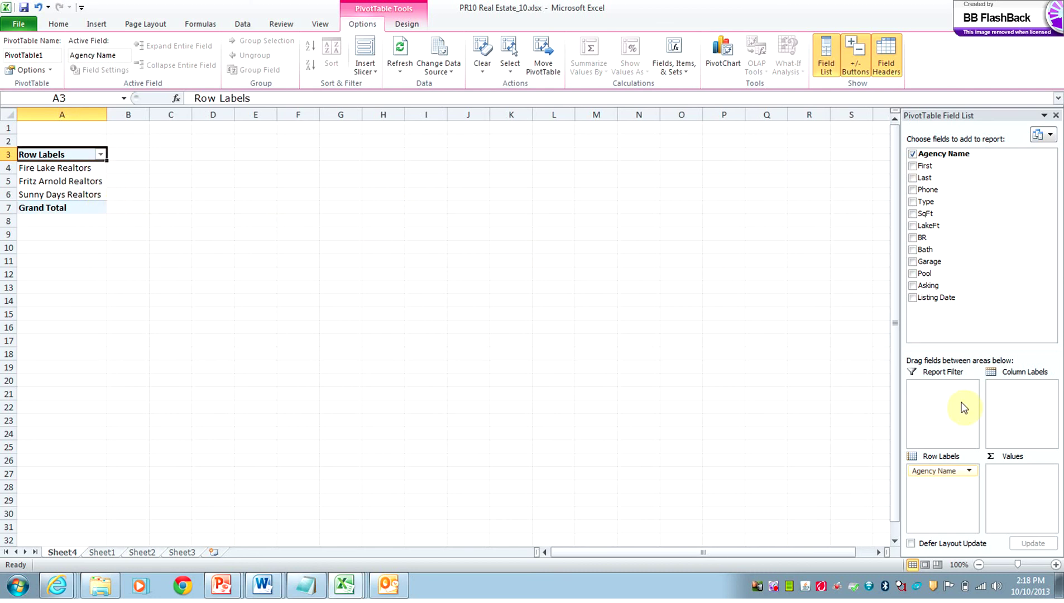
pyautogui.click(913, 202)
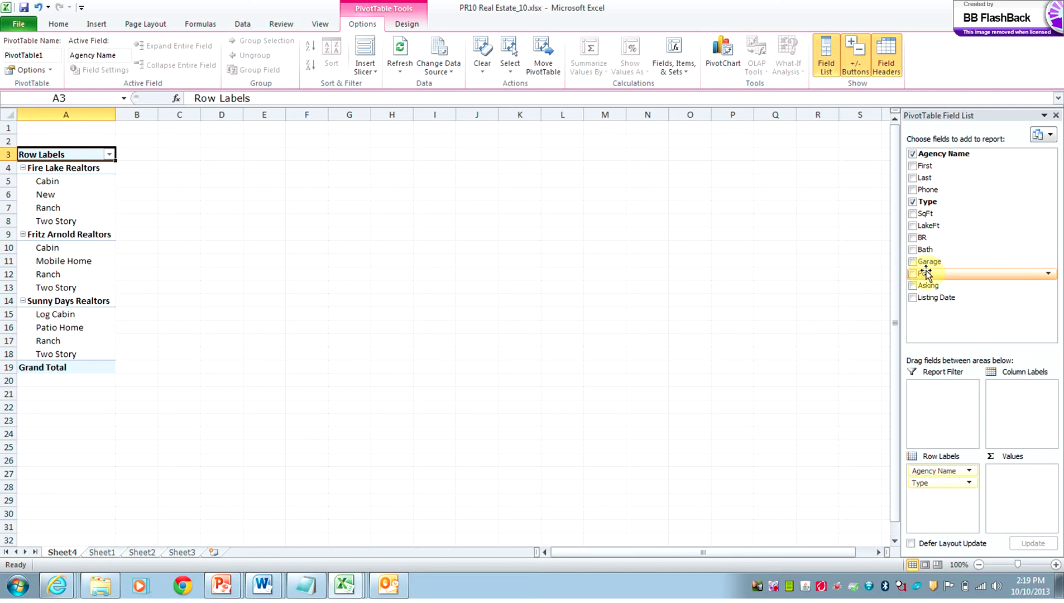
pyautogui.click(914, 287)
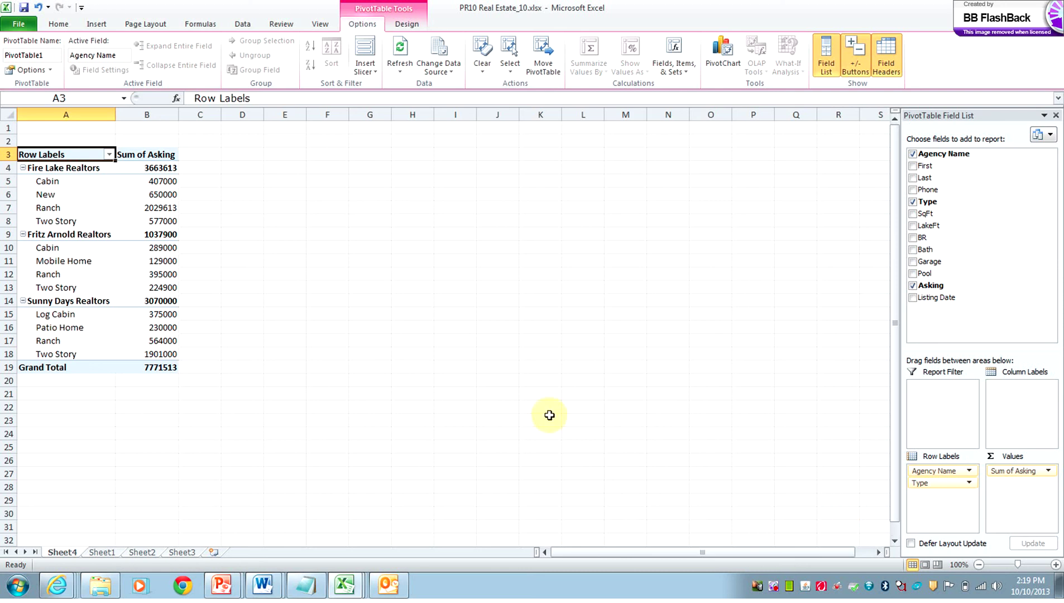
pyautogui.moveTo(119, 170)
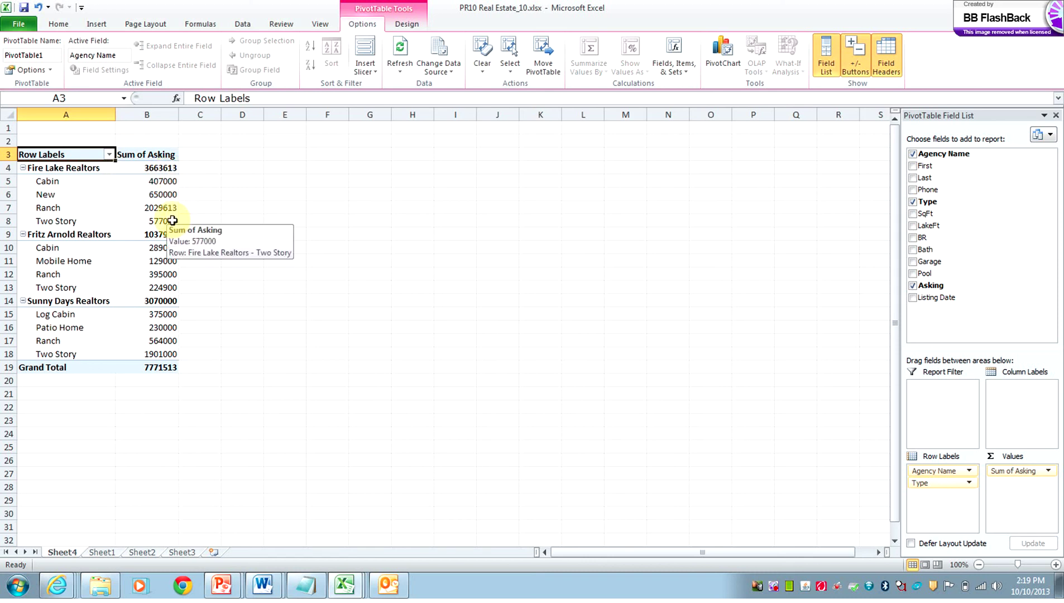
pyautogui.moveTo(171, 228)
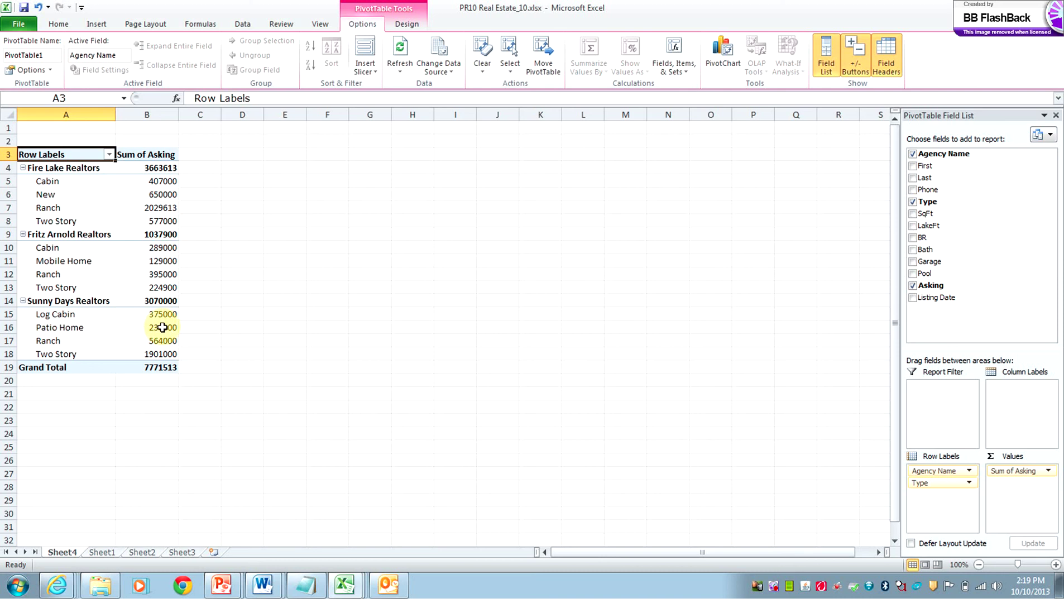
pyautogui.moveTo(162, 328)
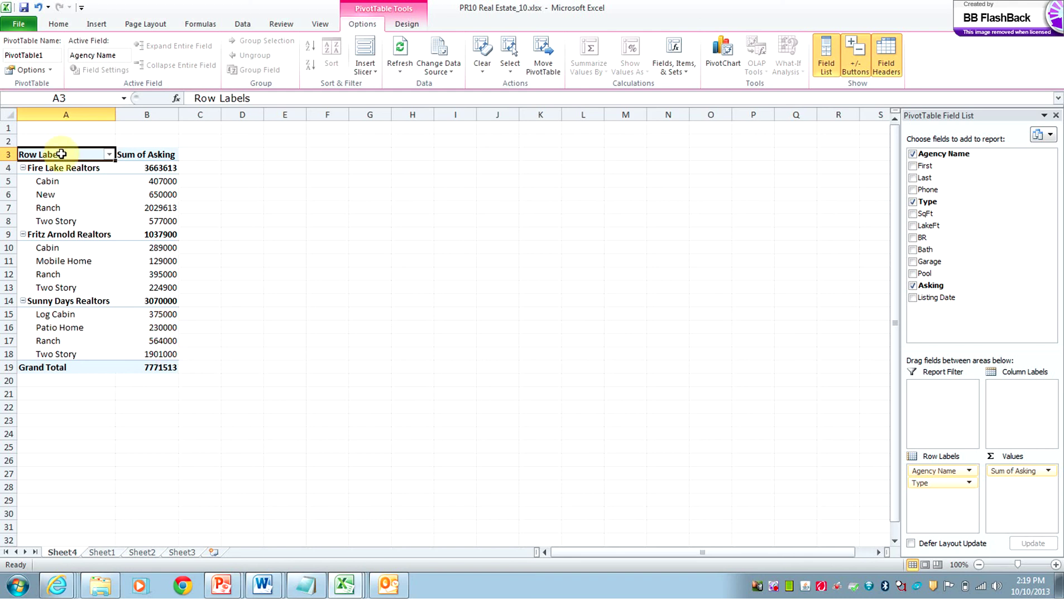
# Step: Rename the Row Labels header in A3 as Agency Name and save the workbook
pyautogui.click(253, 97)
pyautogui.moveTo(253, 98); pyautogui.dragTo(173, 99)
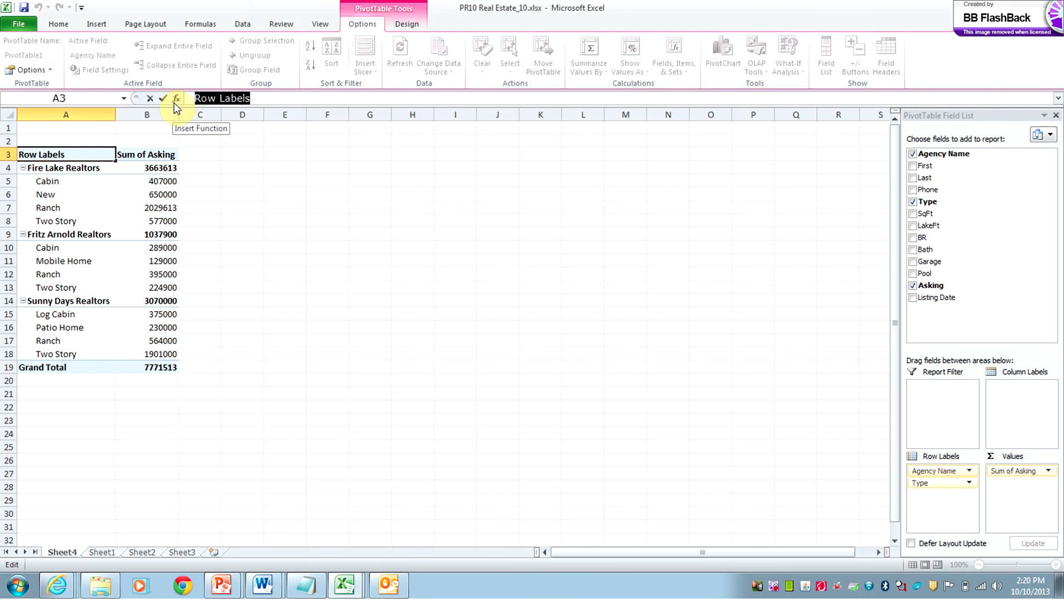
pyautogui.write('Agency Name')
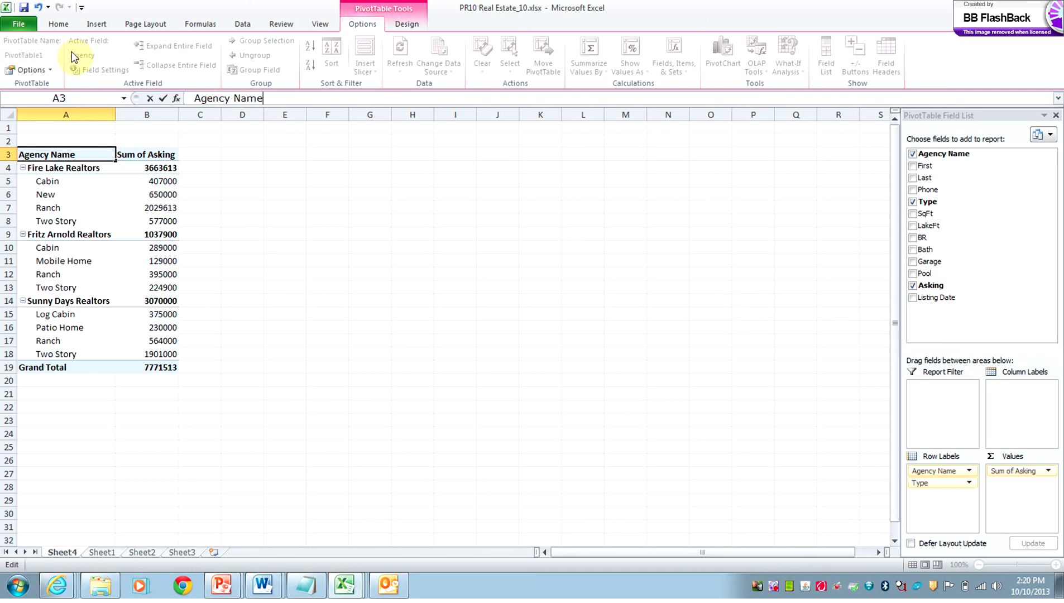
pyautogui.click(26, 7)
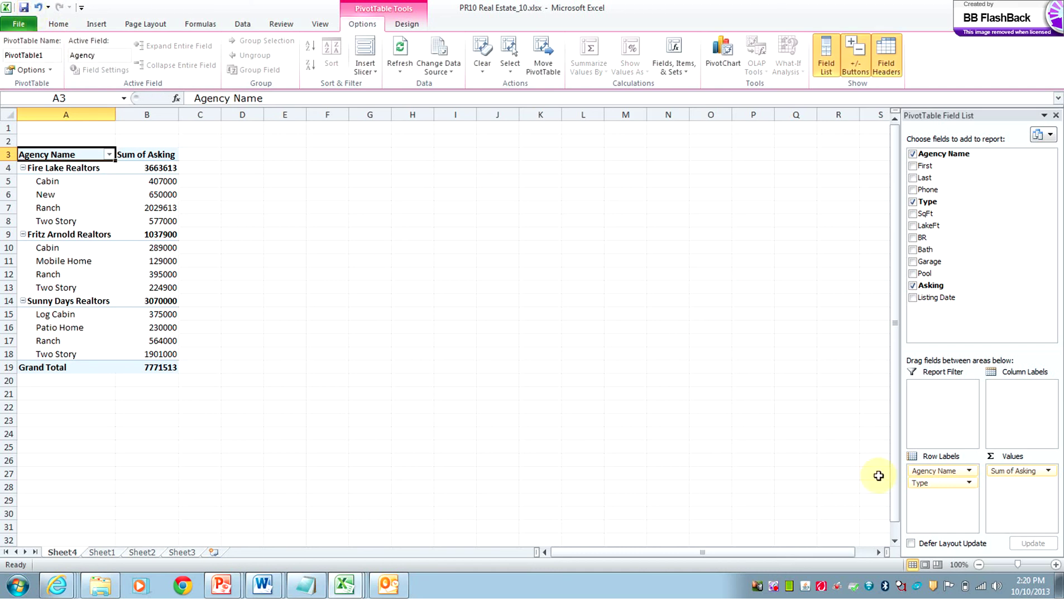
# Step: Move the Type field from the row labels to the column labels and rename the Column Labels header as Type
pyautogui.moveTo(952, 489)
pyautogui.mouseDown()
pyautogui.moveTo(1003, 450)
pyautogui.moveTo(1020, 403)
pyautogui.mouseUp()
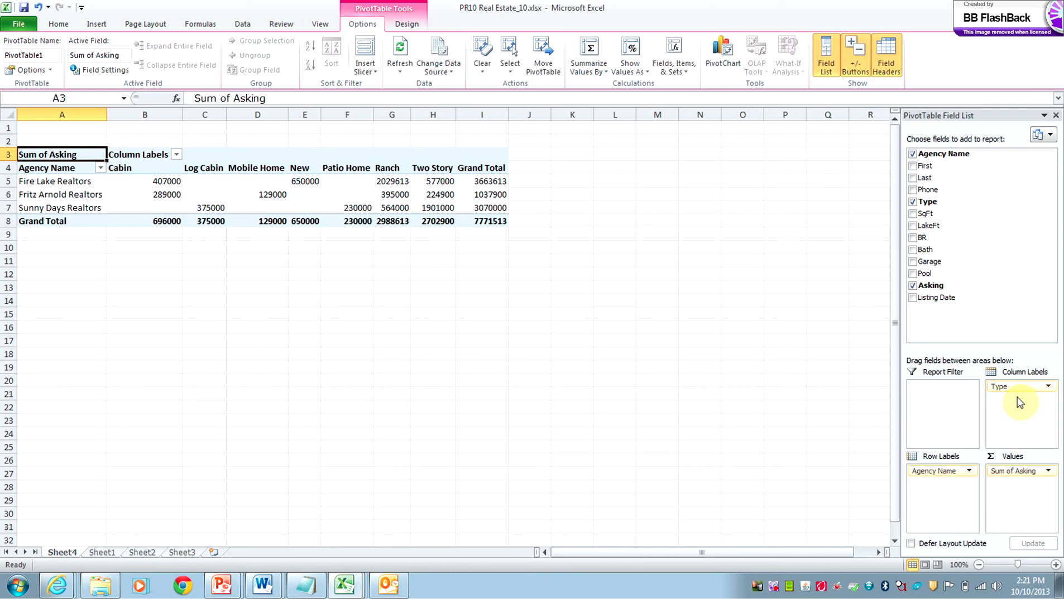
pyautogui.moveTo(1020, 402); pyautogui.dragTo(161, 156)
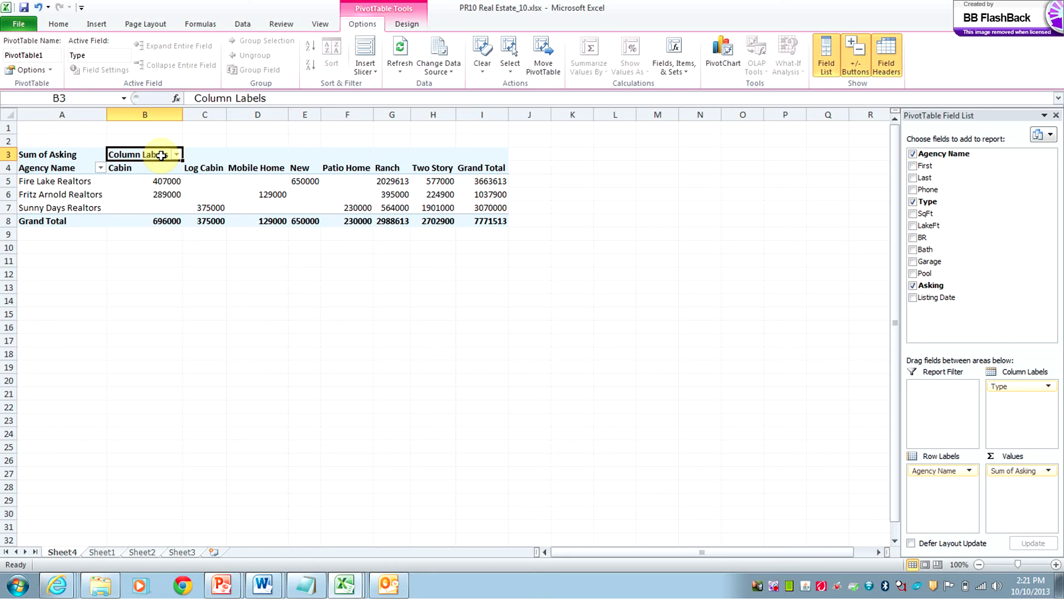
pyautogui.write('Type')
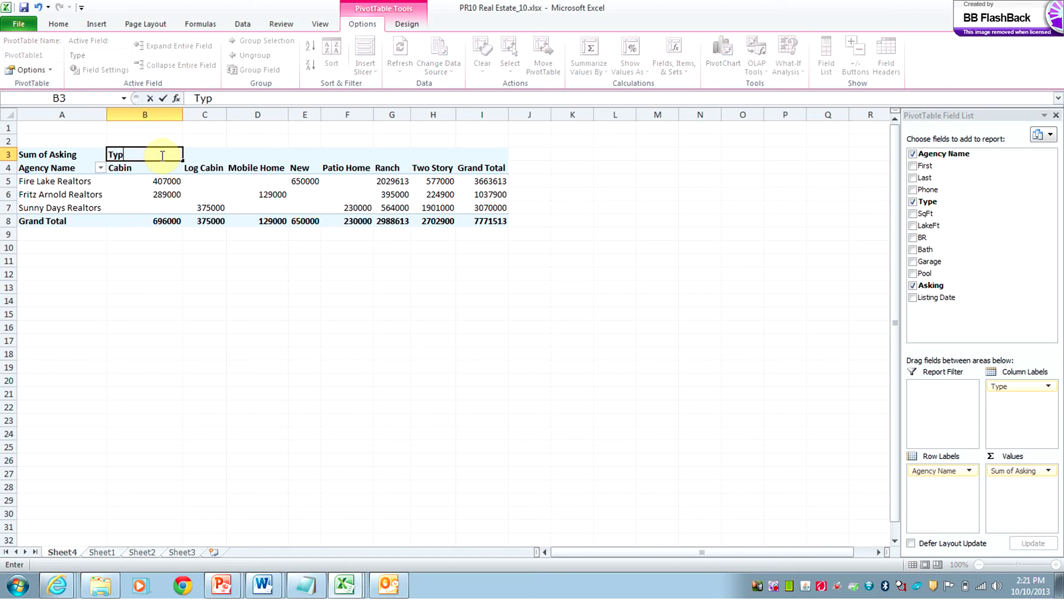
pyautogui.click(150, 247)
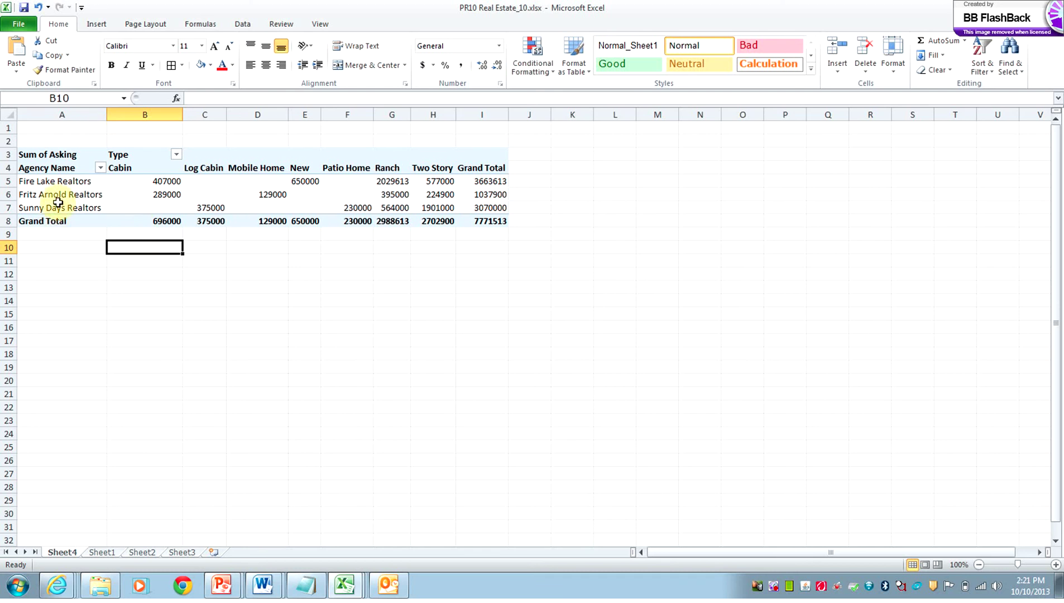
# Step: Swap the fields so Type fills the rows and Agency Name the columns, and rename the headers Type in A4 and Agency Name in B3
pyautogui.click(67, 184)
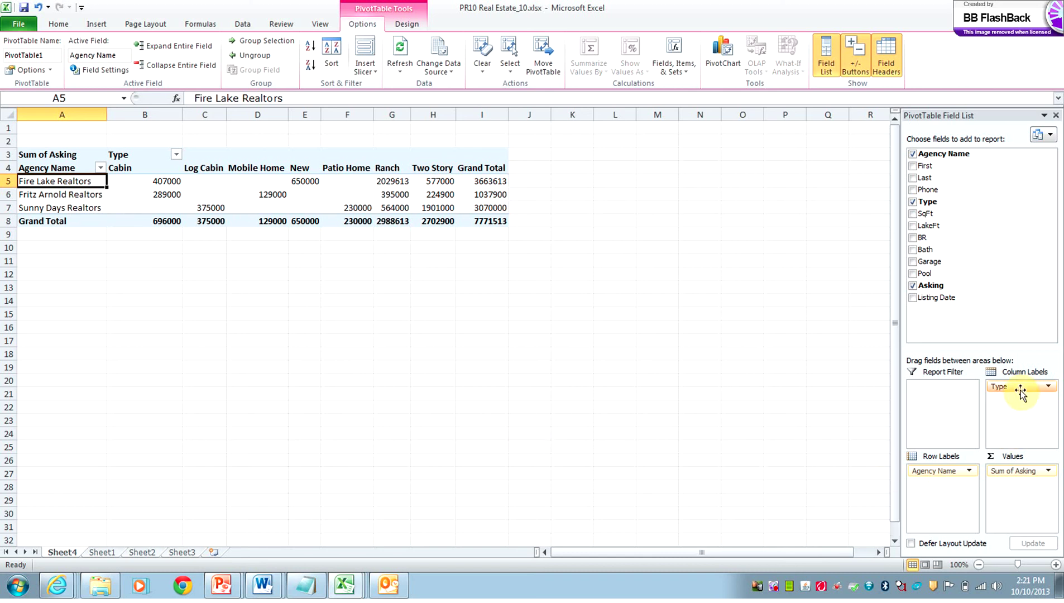
pyautogui.moveTo(1019, 391); pyautogui.dragTo(1008, 424)
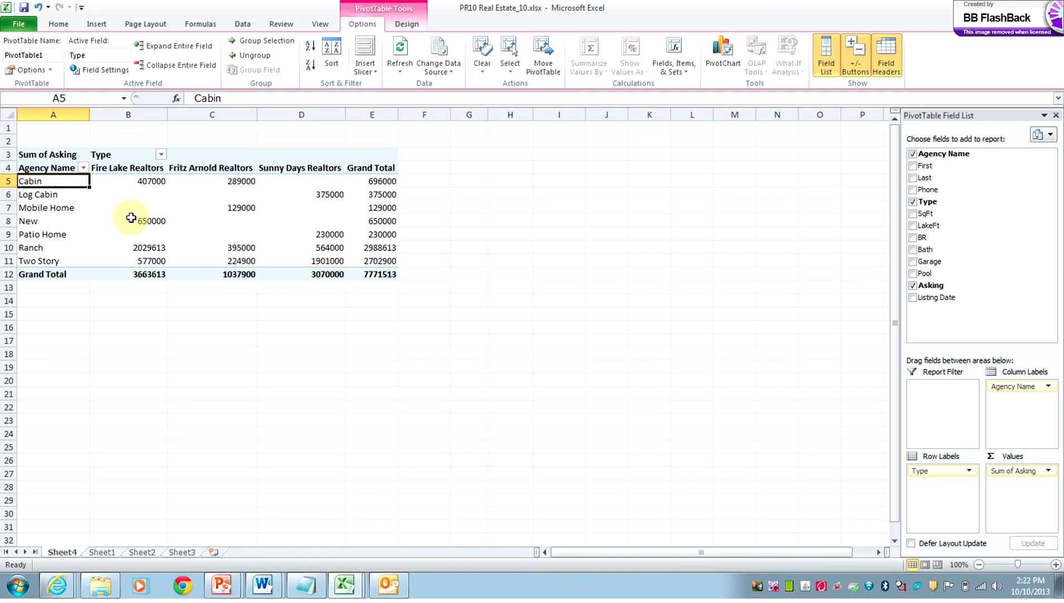
pyautogui.rightClick(47, 170)
pyautogui.click(44, 169)
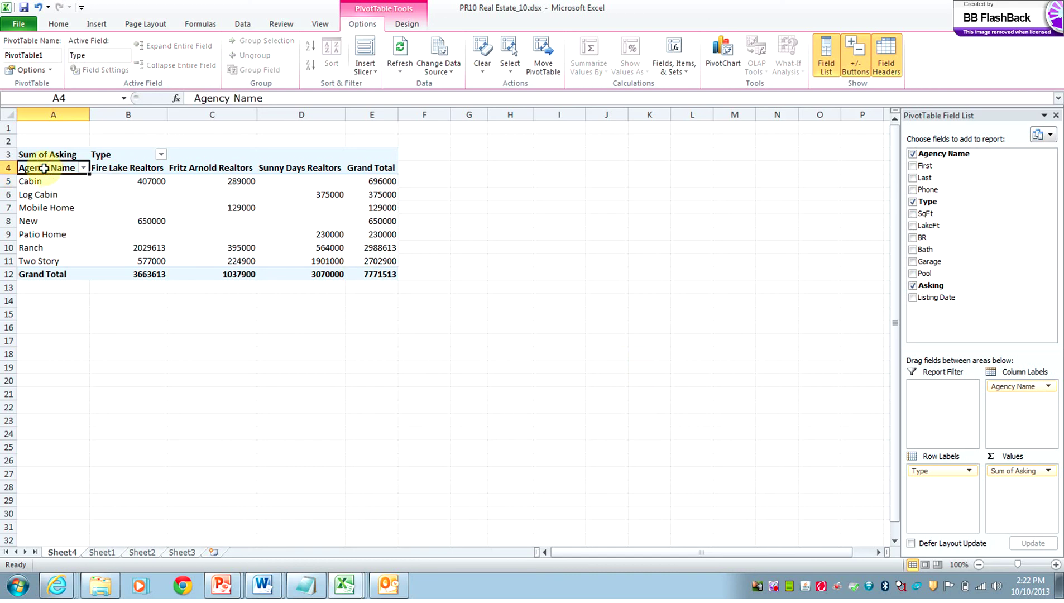
pyautogui.write('Type')
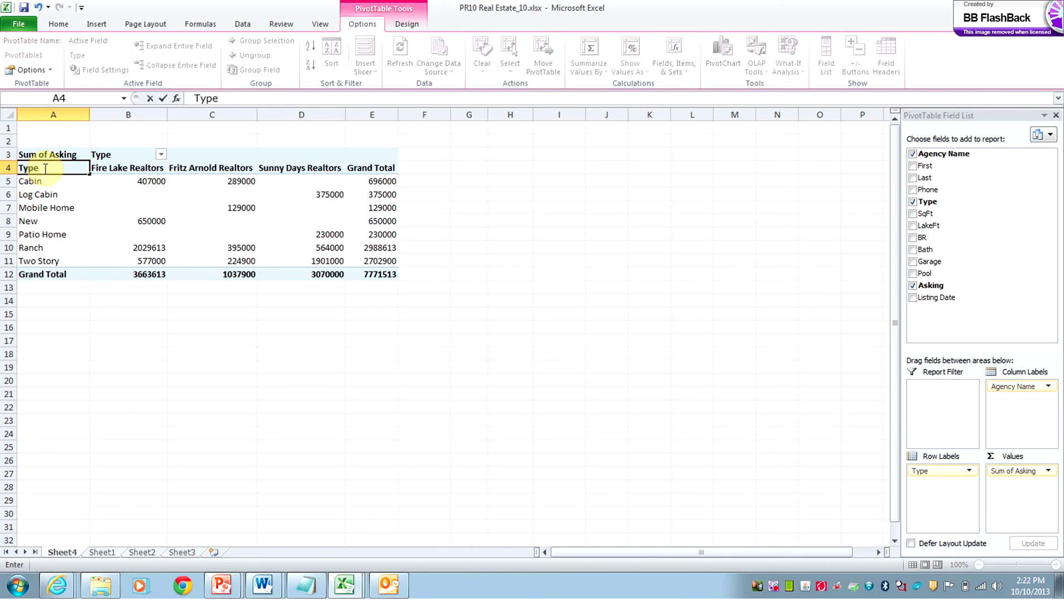
pyautogui.click(100, 156)
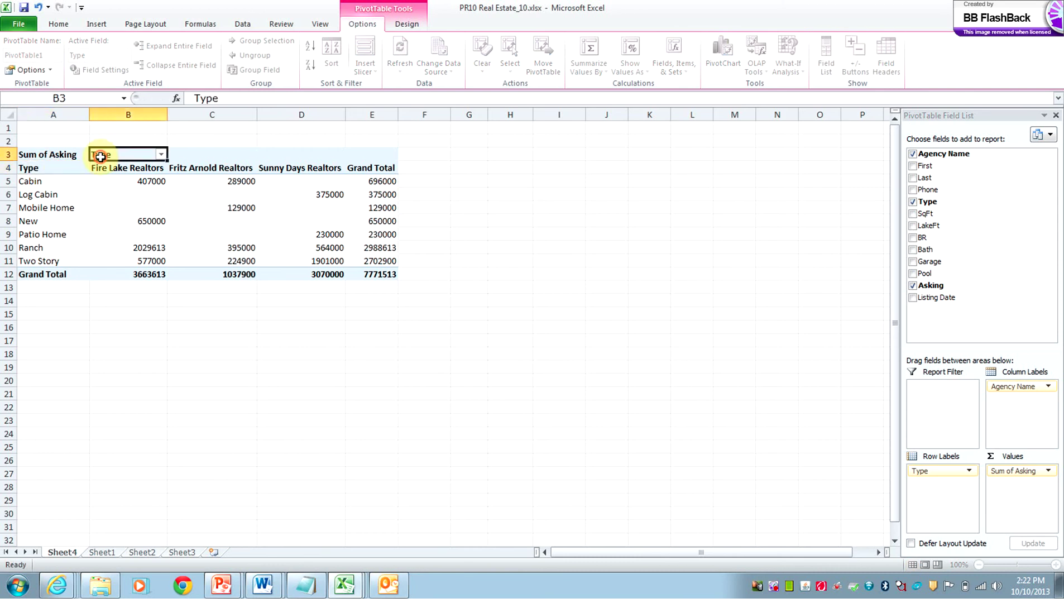
pyautogui.write('A')
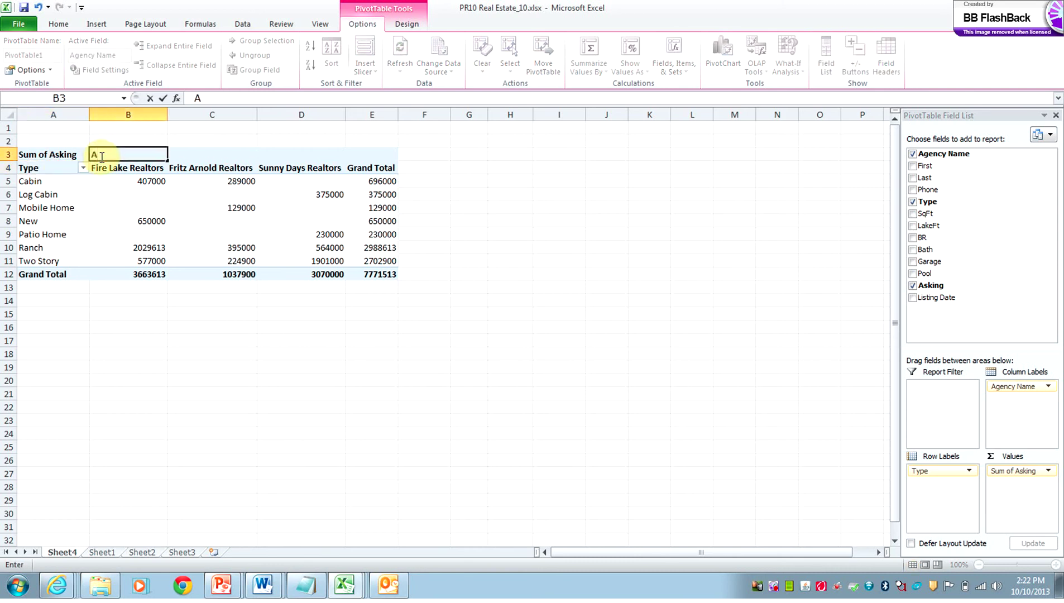
pyautogui.write('gency Name')
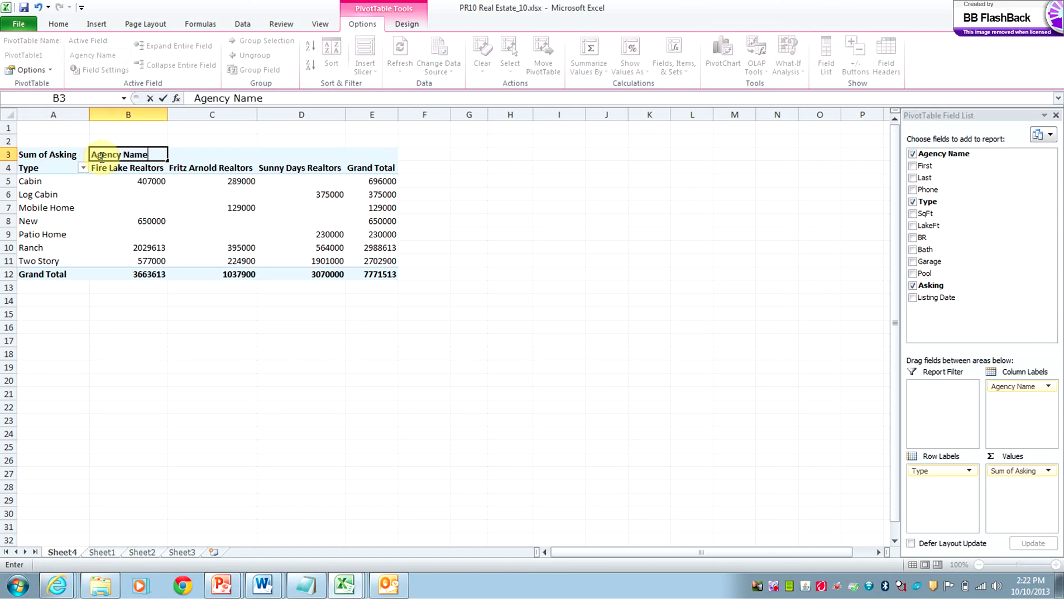
pyautogui.click(176, 311)
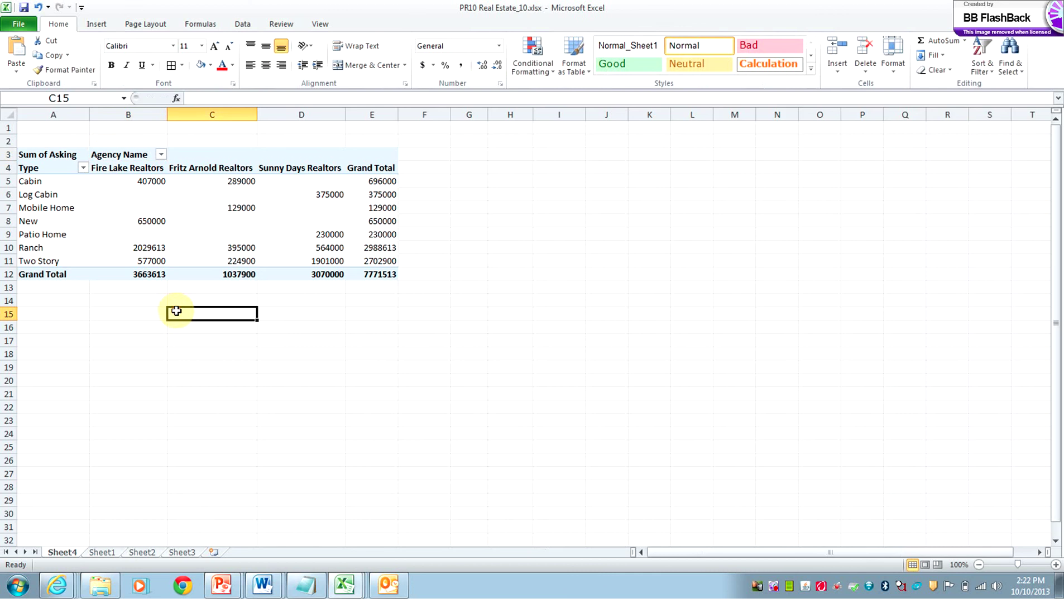
# Step: Filter the PivotTable's Type rows to show only Patio Home
pyautogui.click(35, 196)
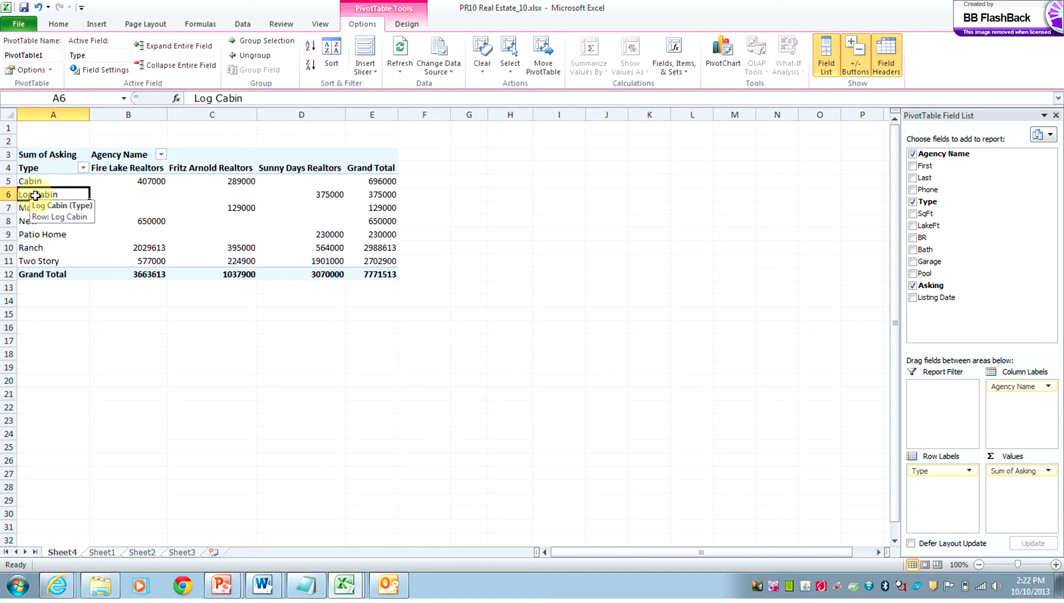
pyautogui.click(82, 166)
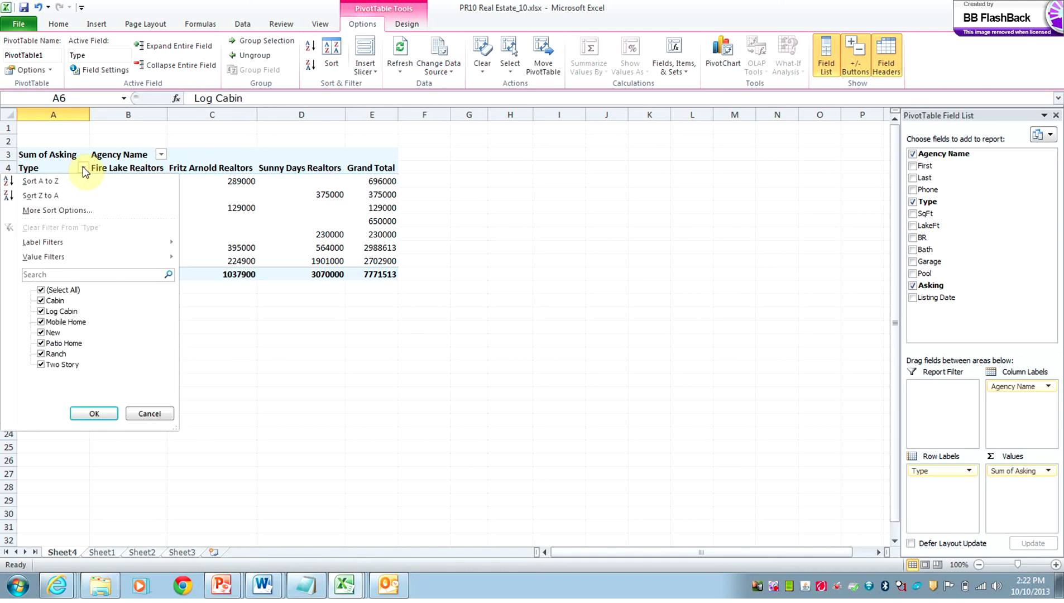
pyautogui.click(42, 343)
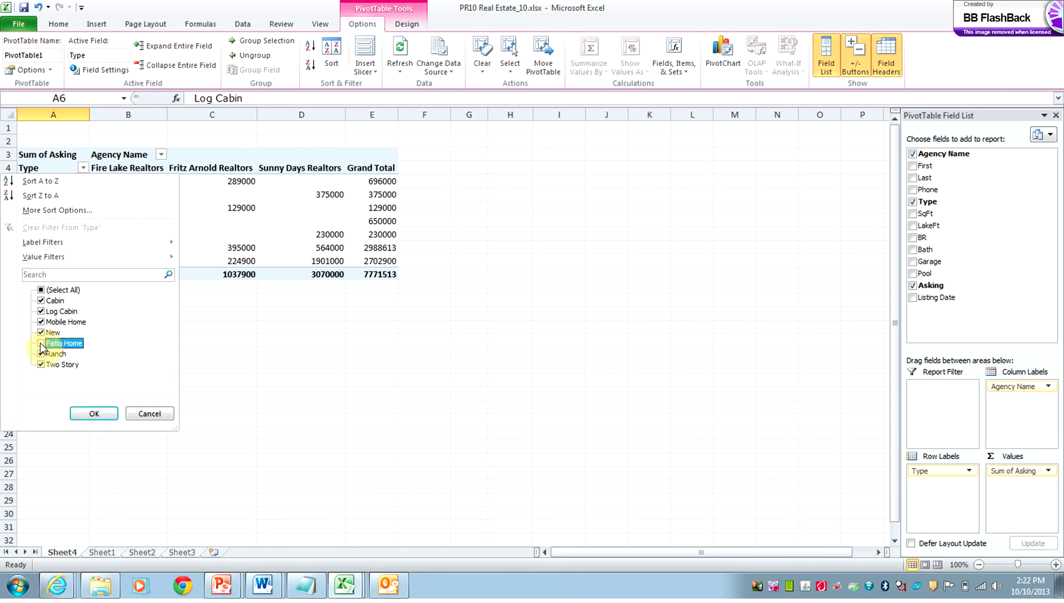
pyautogui.click(40, 344)
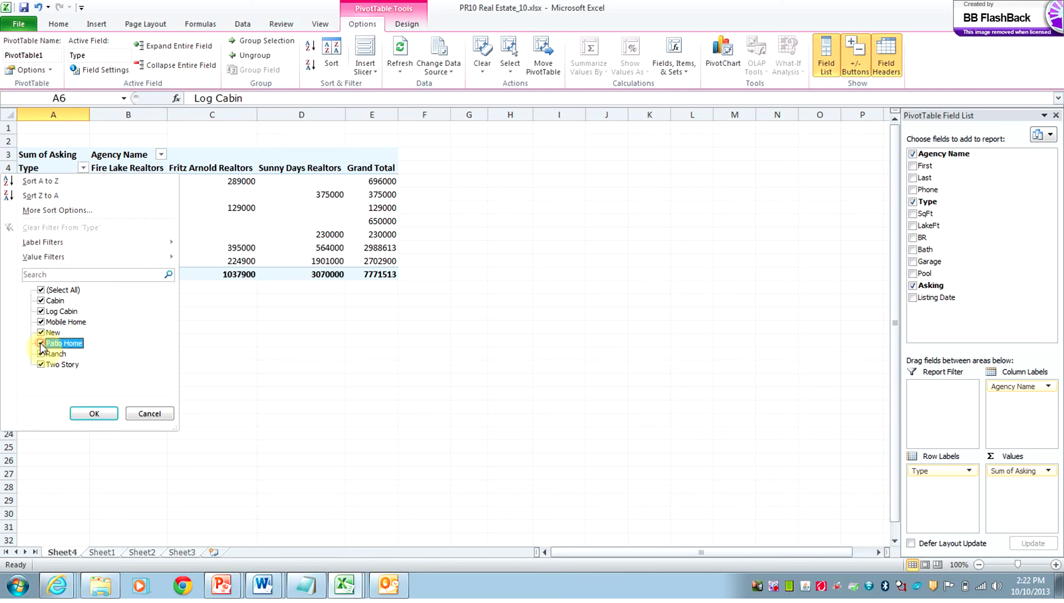
pyautogui.click(41, 291)
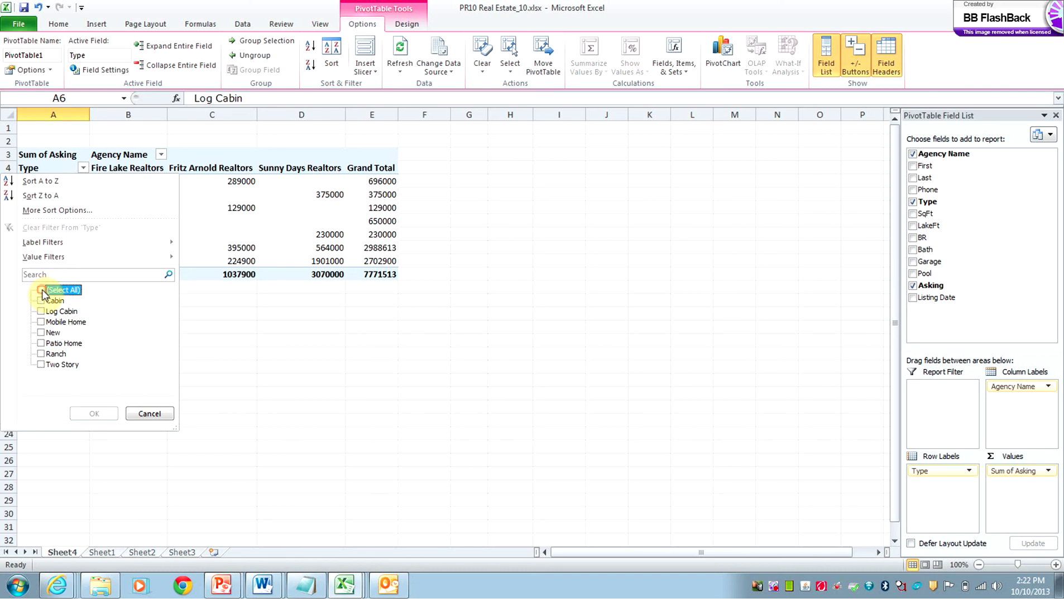
pyautogui.click(42, 343)
pyautogui.click(108, 414)
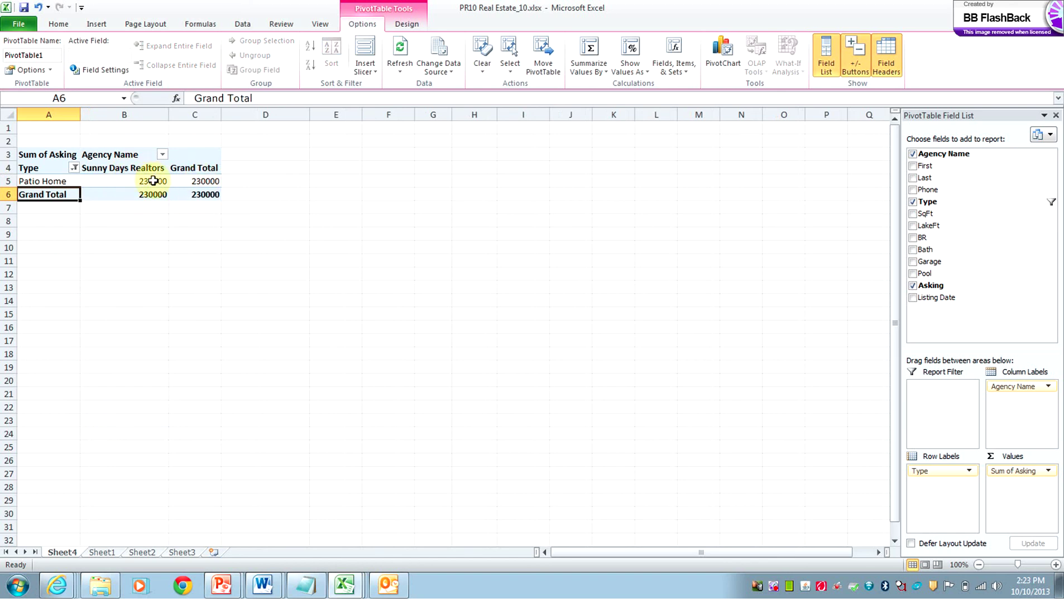
pyautogui.moveTo(164, 182)
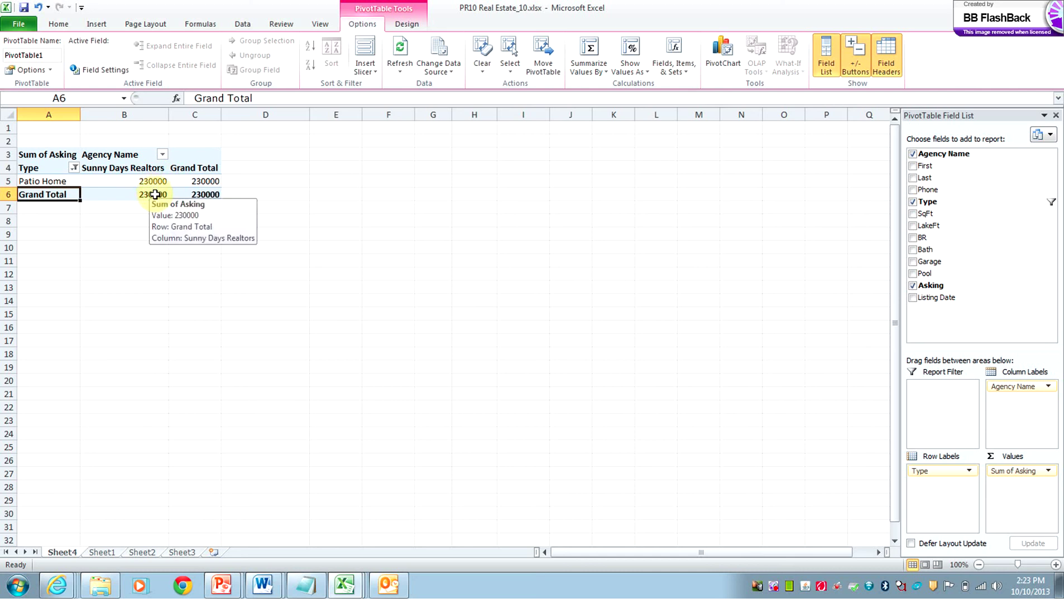
# Step: Reselect all items in the PivotTable's Type filter so every home type is included
pyautogui.click(73, 168)
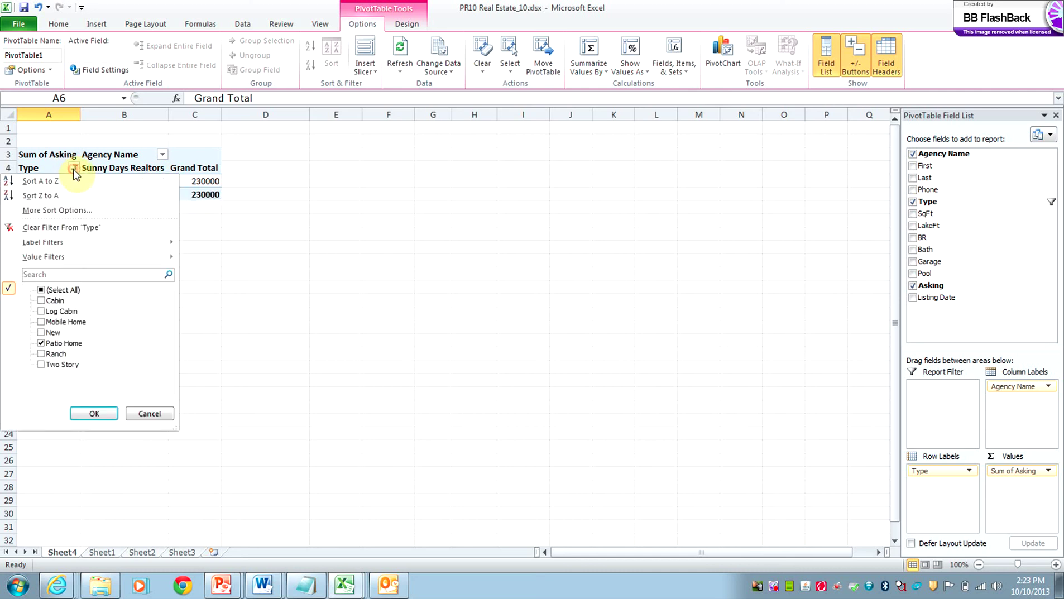
pyautogui.click(41, 289)
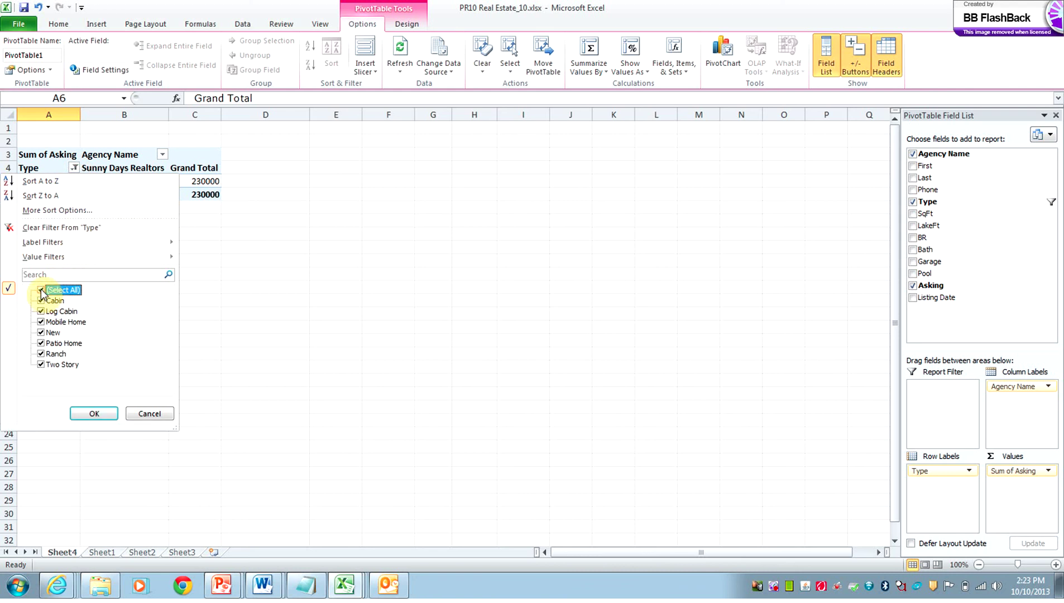
pyautogui.click(88, 414)
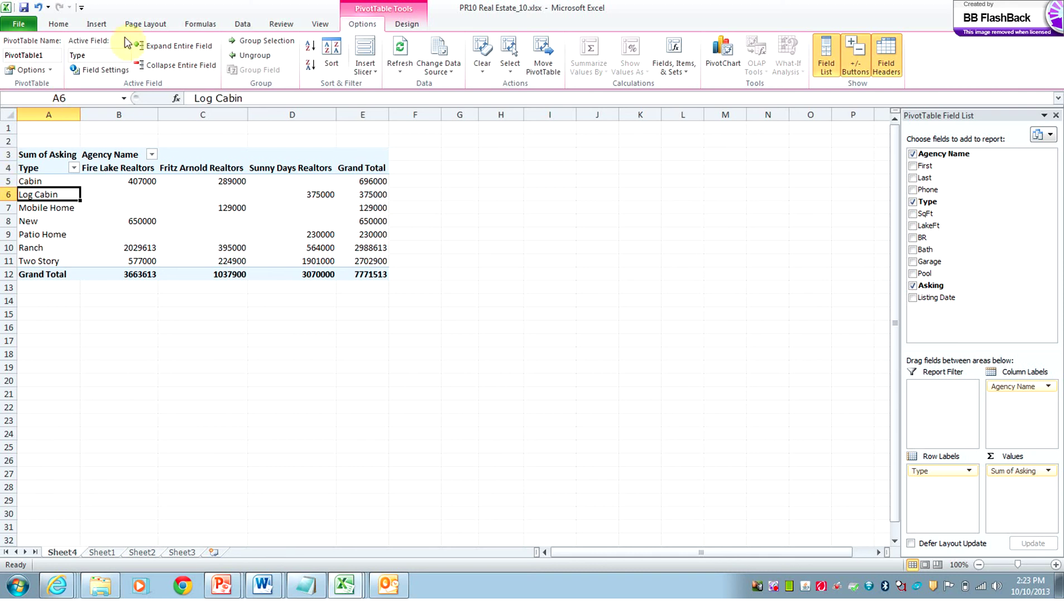
# Step: Create a PivotChart with its PivotTable on a new worksheet from the Sheet1 range A1:M26
pyautogui.click(98, 25)
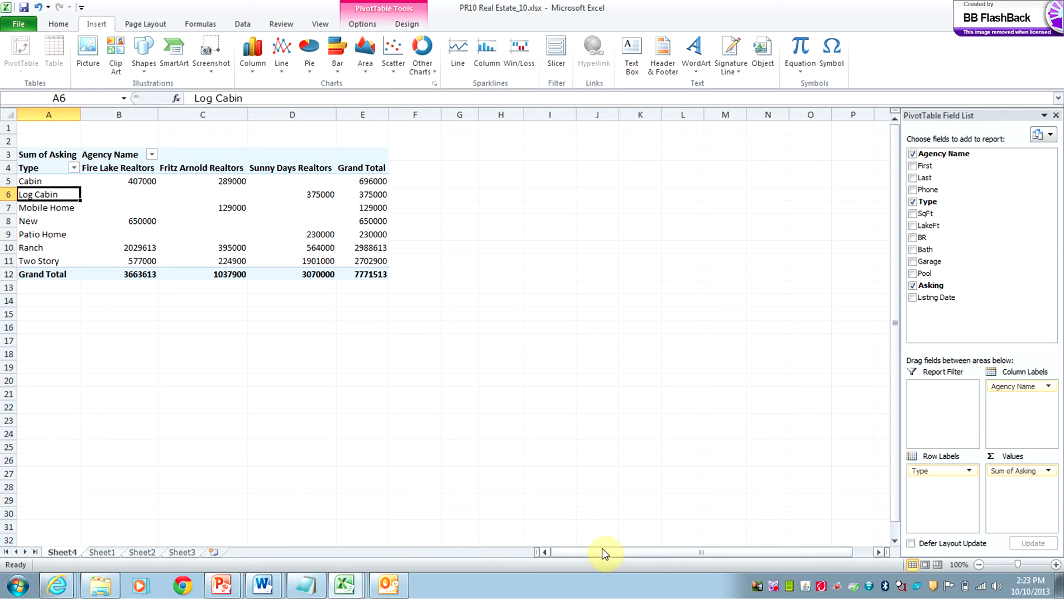
pyautogui.moveTo(587, 554); pyautogui.dragTo(549, 556)
pyautogui.click(102, 552)
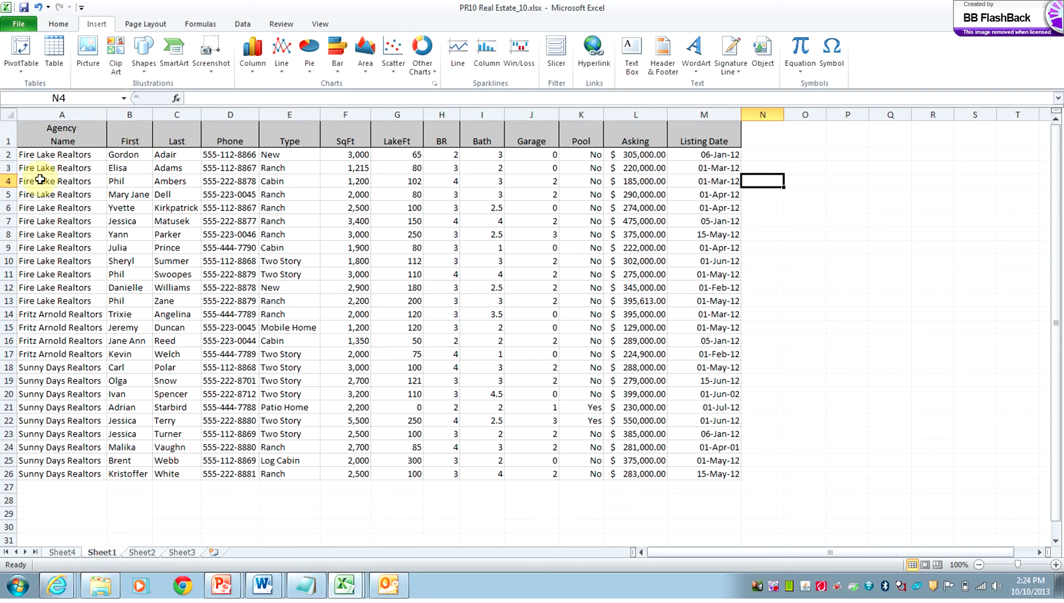
pyautogui.click(31, 158)
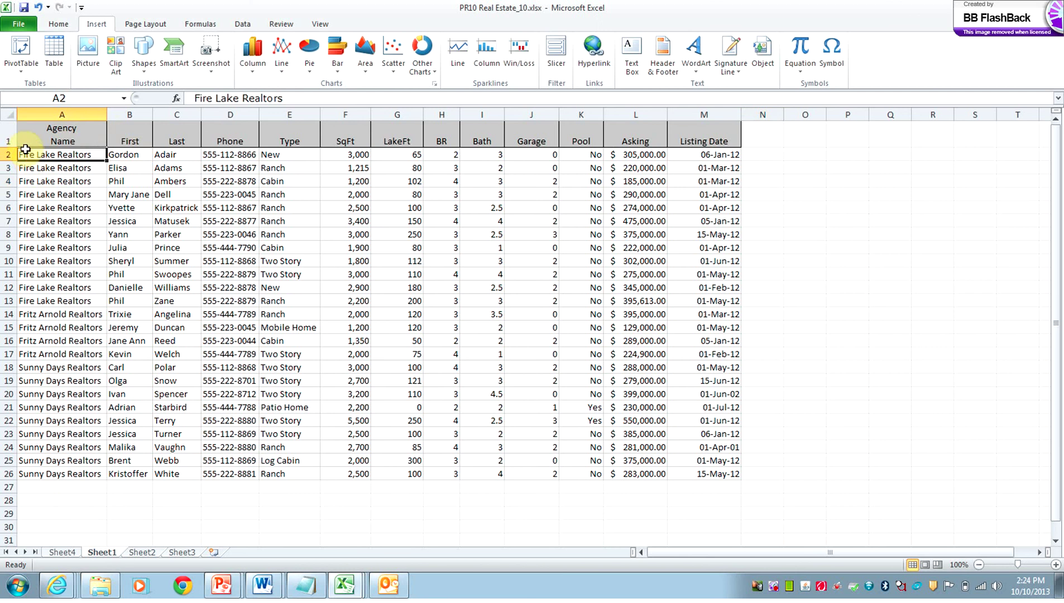
pyautogui.click(24, 72)
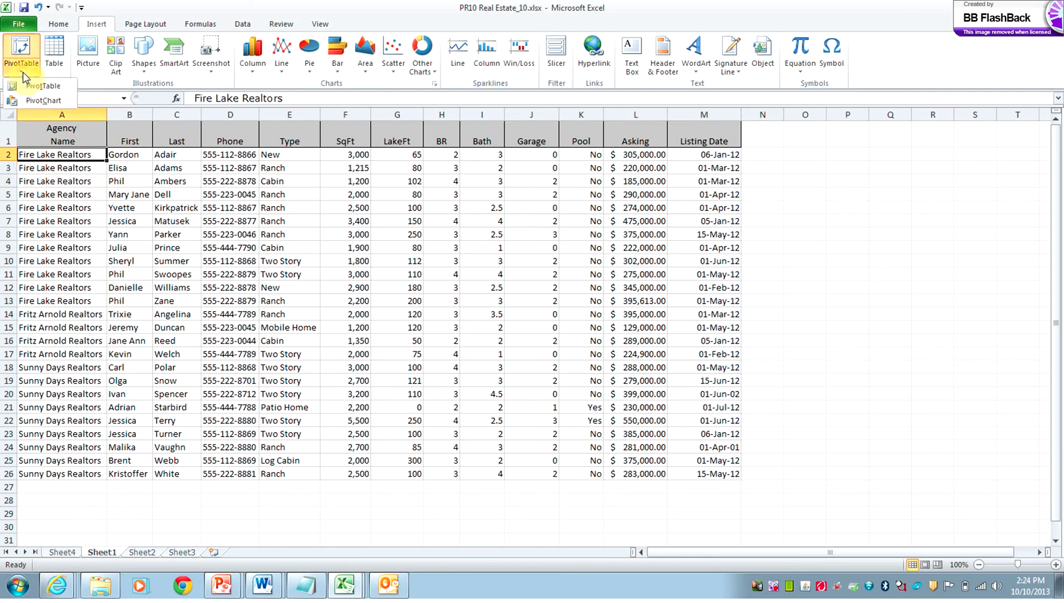
pyautogui.click(45, 102)
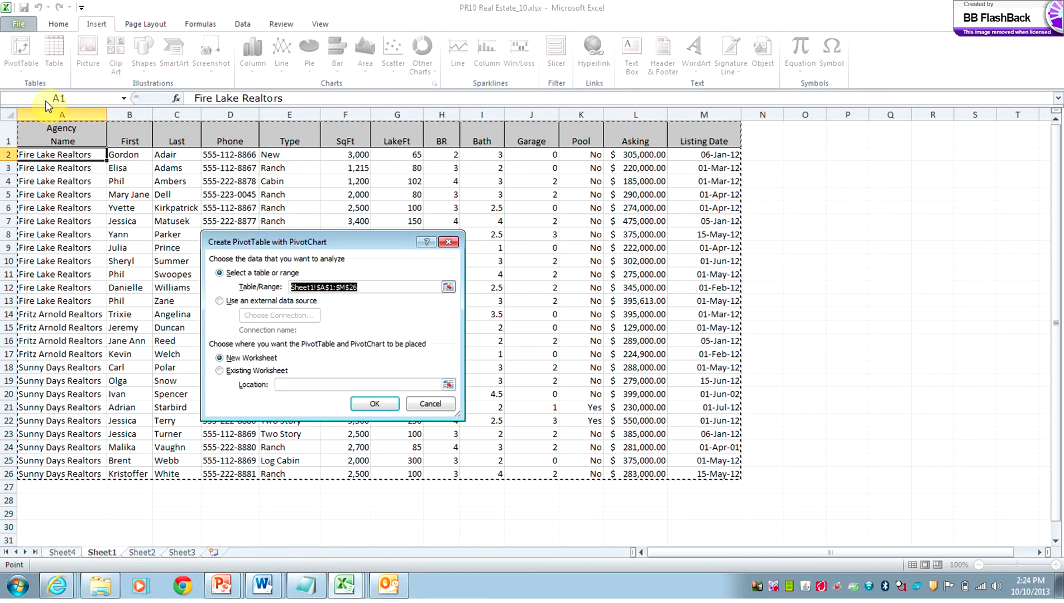
pyautogui.click(369, 398)
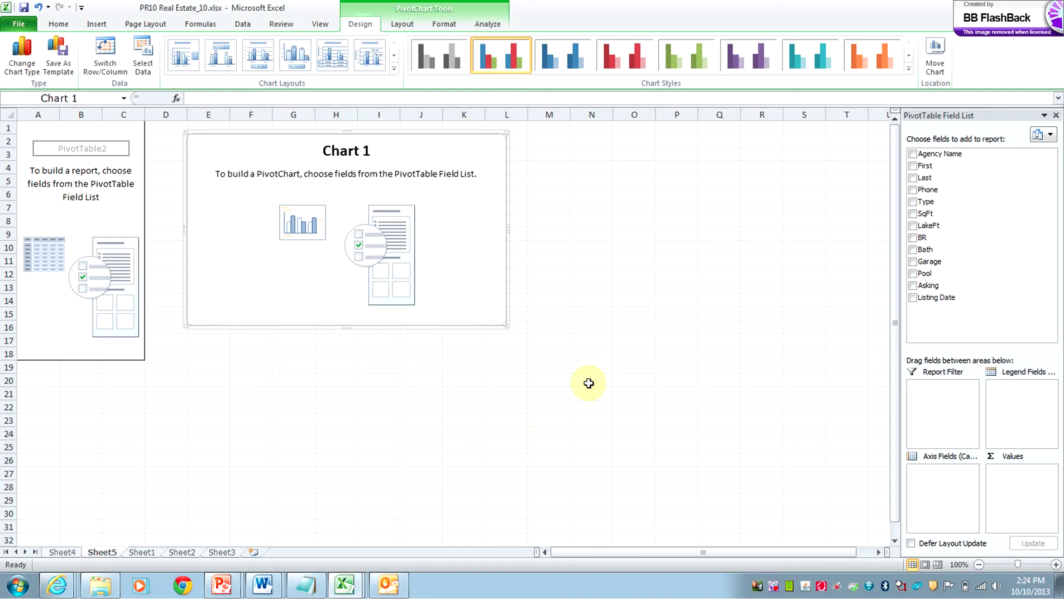
# Step: Build the PivotChart with Type on the axis, Agency Name as legend, Pool as report filter and Asking summed as values
pyautogui.click(913, 156)
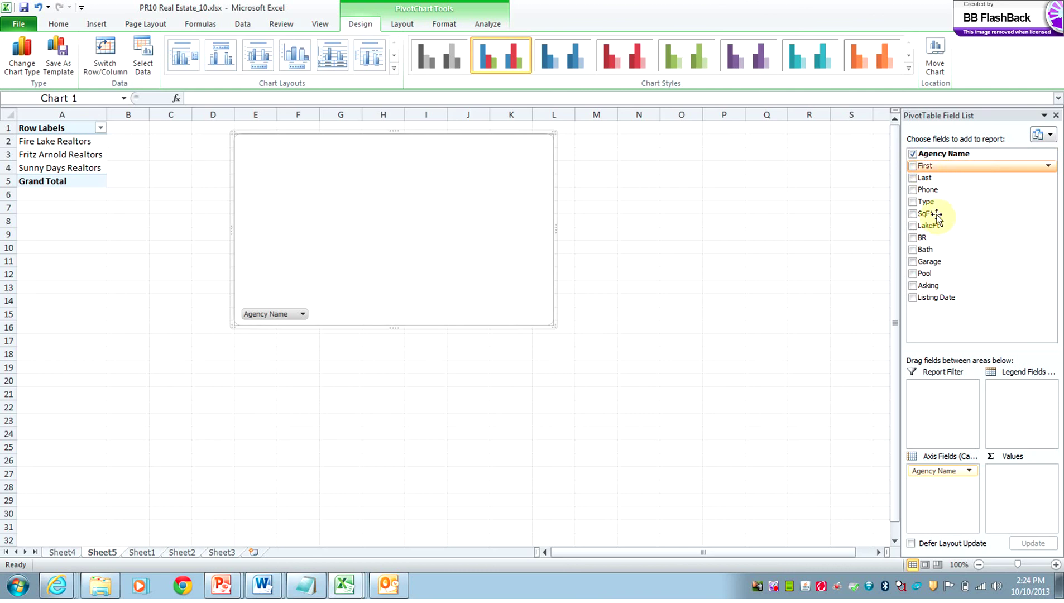
pyautogui.click(914, 204)
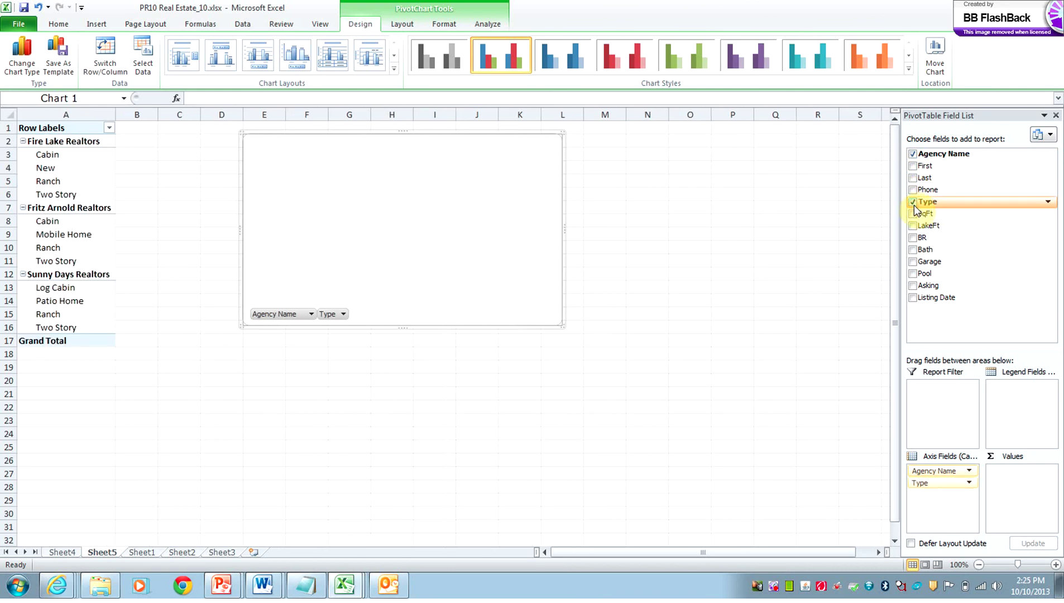
pyautogui.click(912, 274)
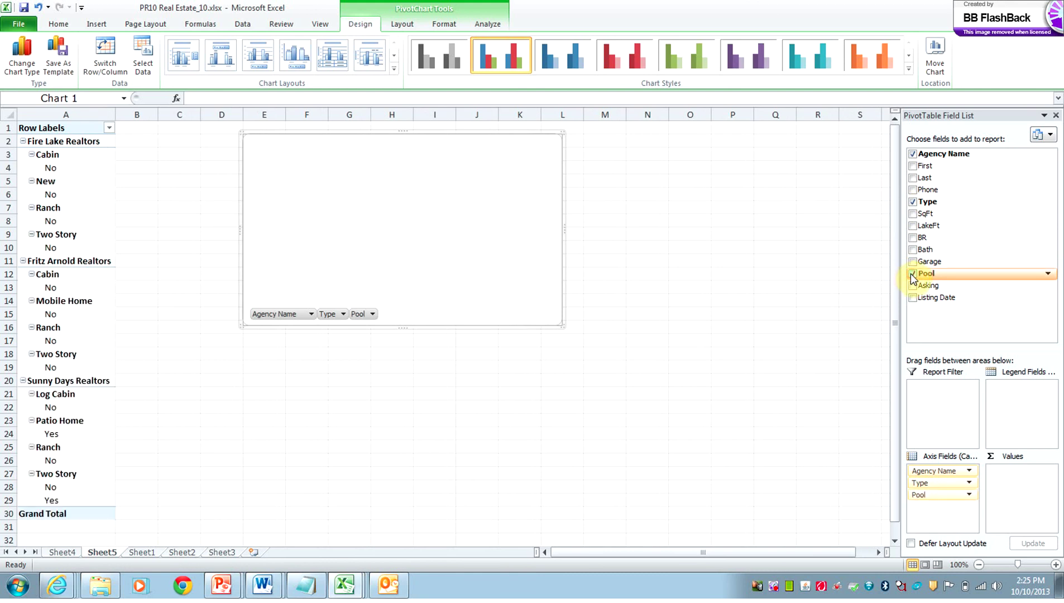
pyautogui.click(913, 287)
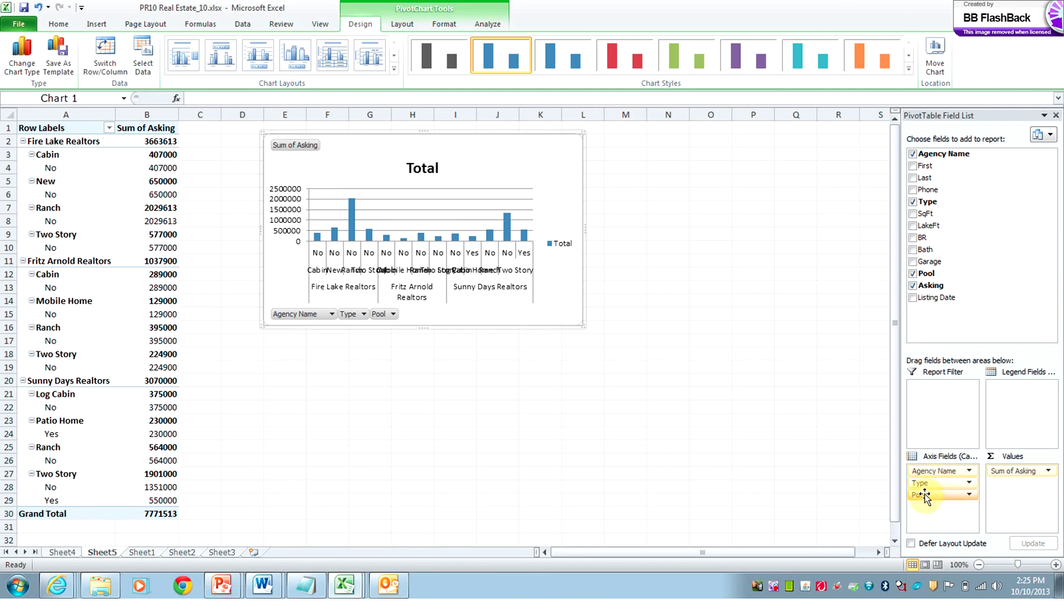
pyautogui.moveTo(924, 496); pyautogui.dragTo(925, 404)
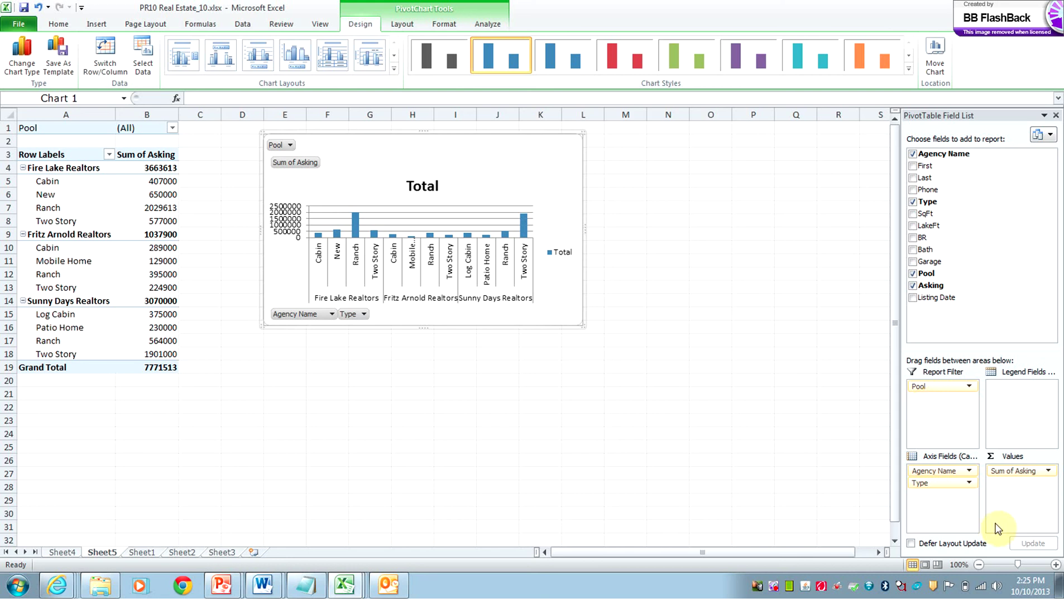
pyautogui.moveTo(940, 472); pyautogui.dragTo(1018, 391)
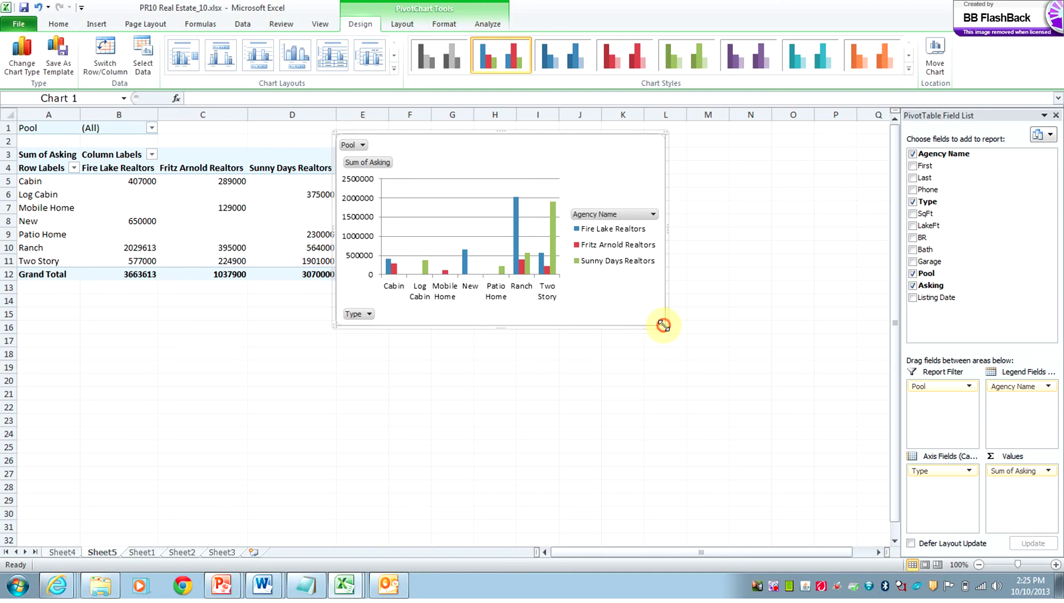
# Step: Enlarge the PivotChart and move it below the PivotTable, starting at about row 14, so the table is uncovered
pyautogui.moveTo(720, 366); pyautogui.dragTo(723, 368)
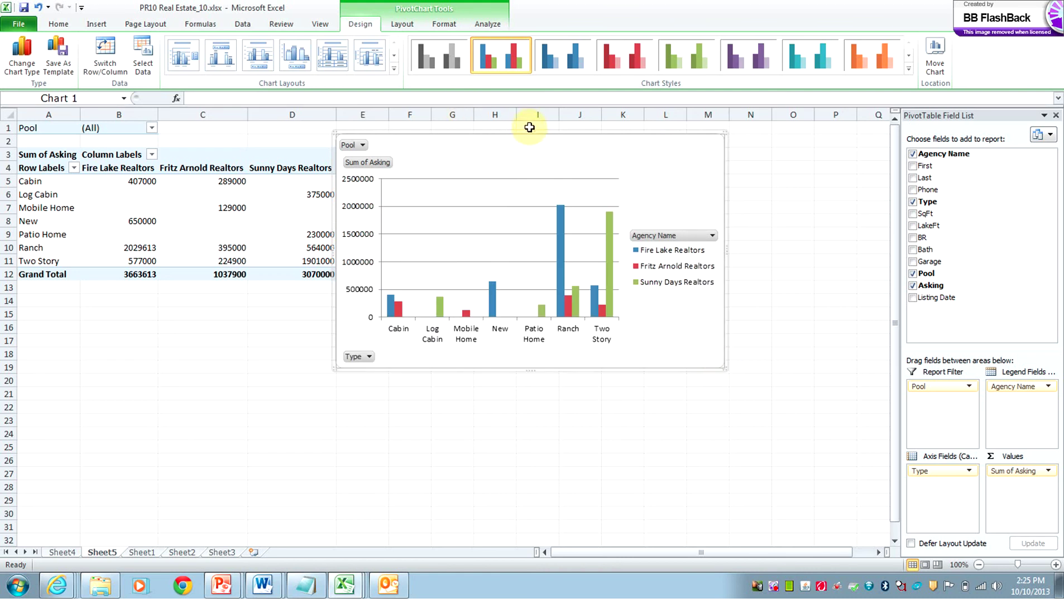
pyautogui.moveTo(529, 127)
pyautogui.mouseDown()
pyautogui.moveTo(516, 152)
pyautogui.moveTo(523, 130)
pyautogui.mouseUp()
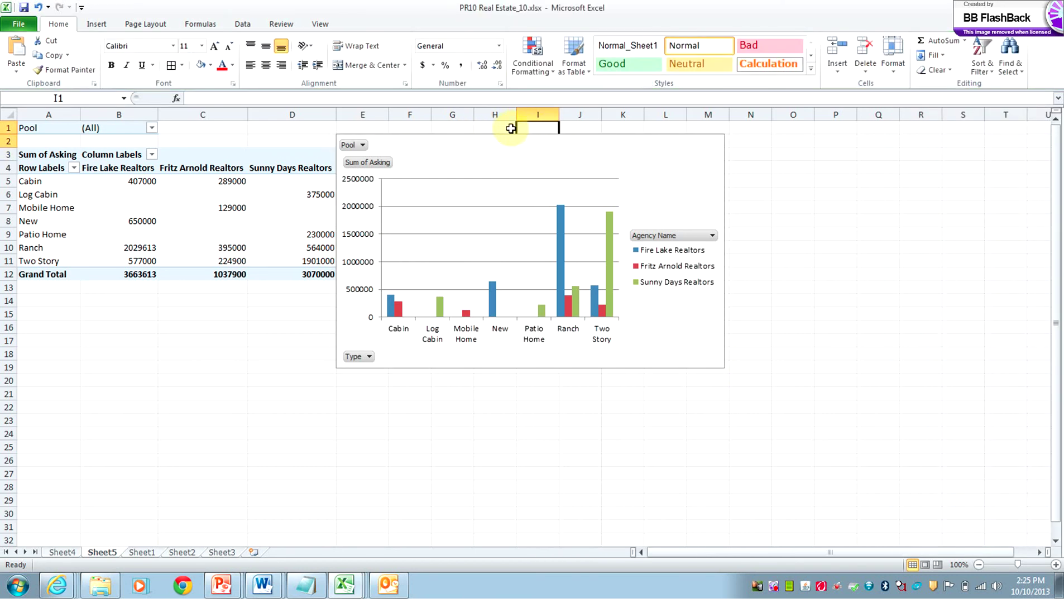
pyautogui.click(508, 136)
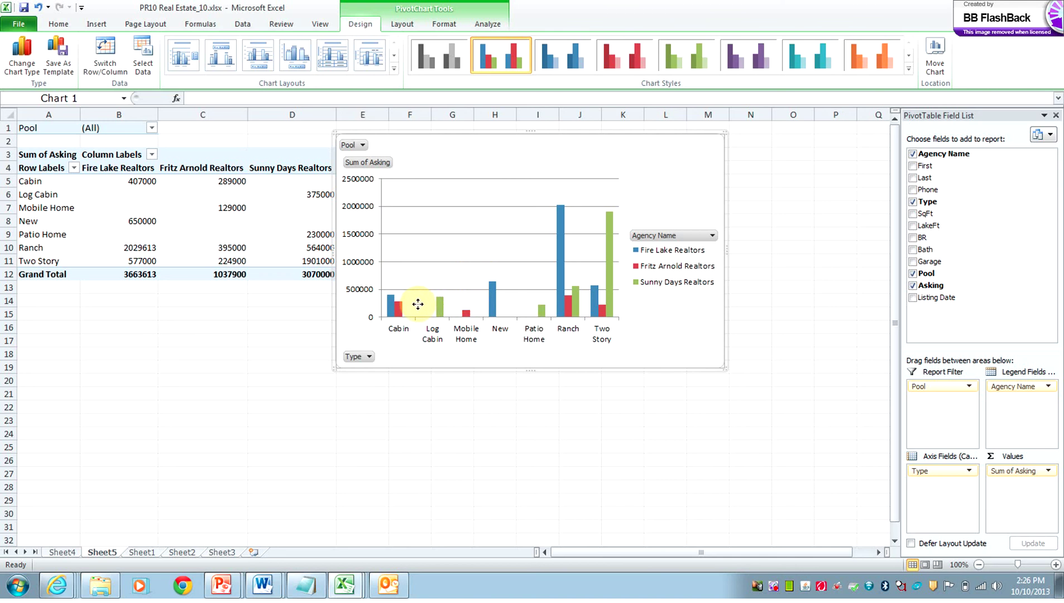
pyautogui.moveTo(418, 305); pyautogui.dragTo(419, 307)
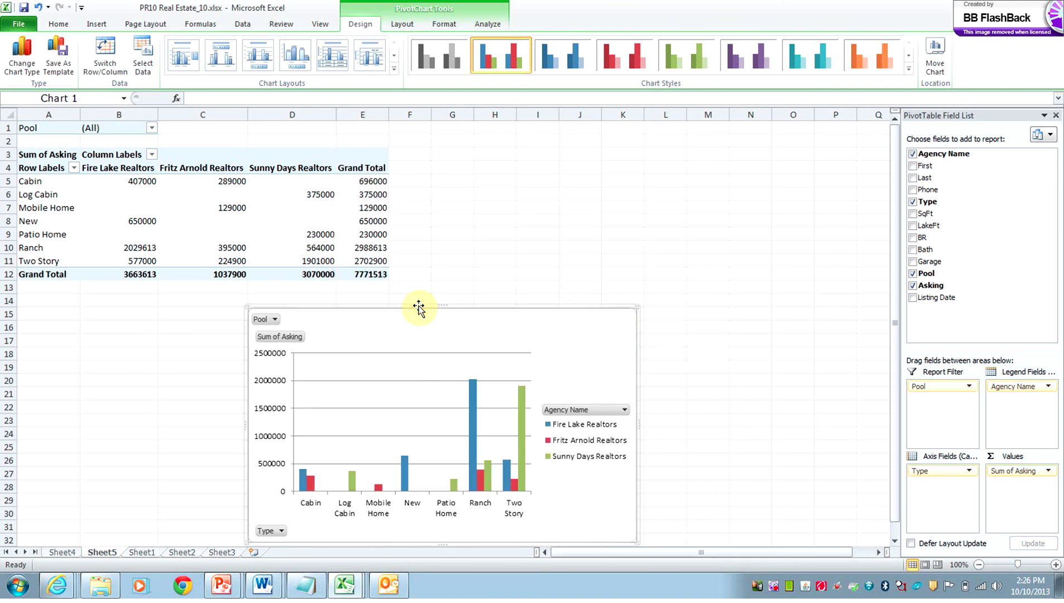
# Step: Filter the PivotChart's Pool field to show only No
pyautogui.click(278, 317)
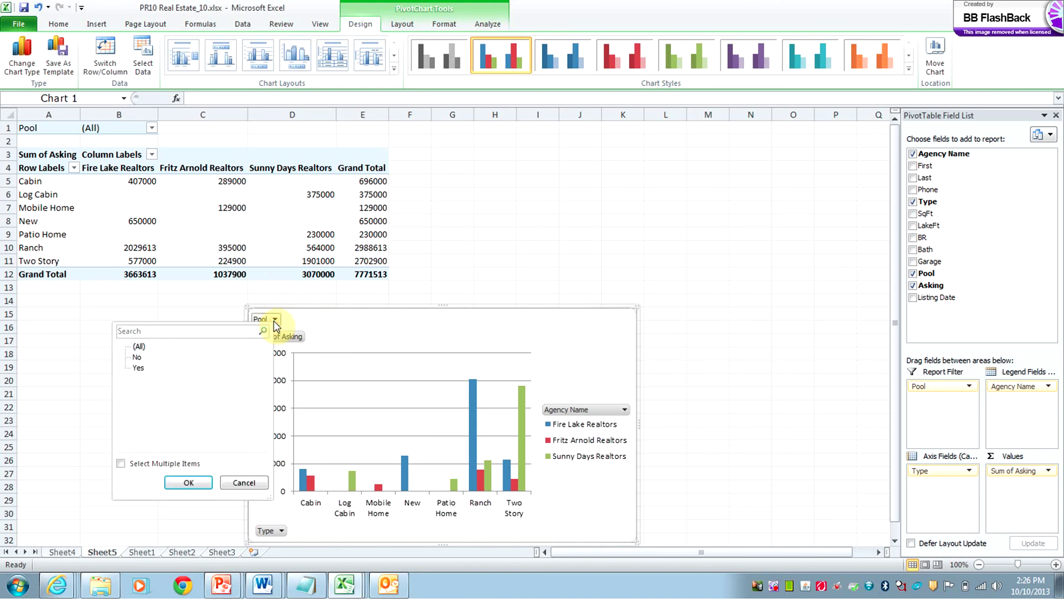
pyautogui.click(138, 359)
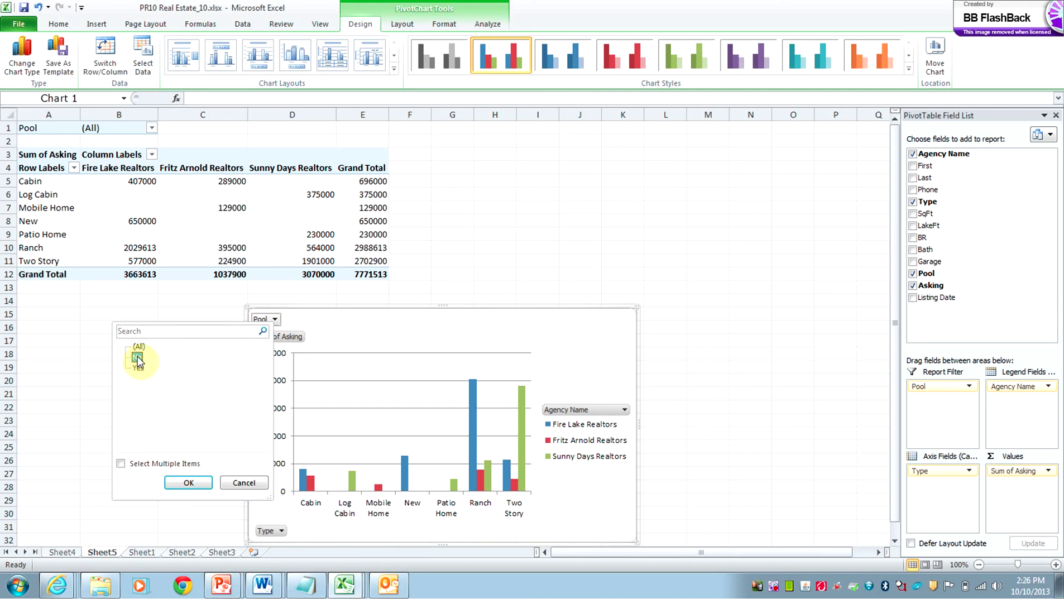
pyautogui.click(180, 482)
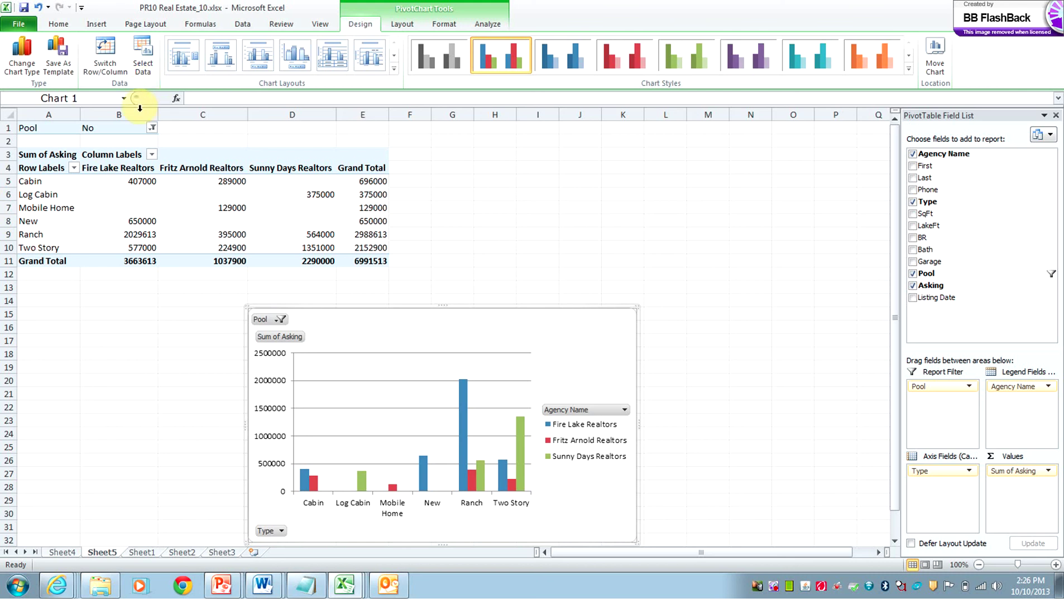
# Step: Set the Pool report filter above the PivotTable to Yes
pyautogui.click(152, 129)
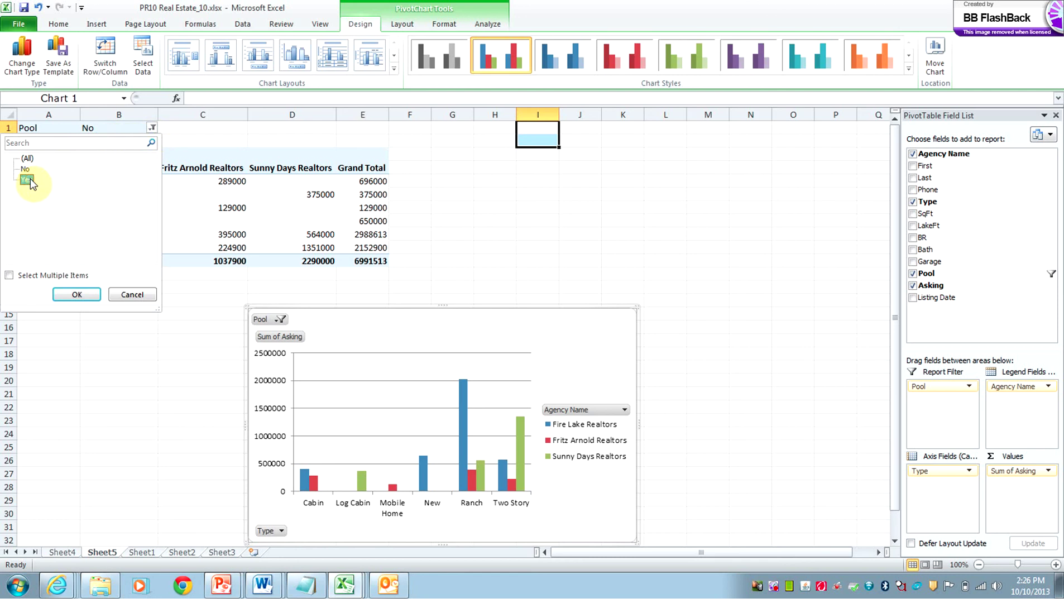
pyautogui.click(77, 295)
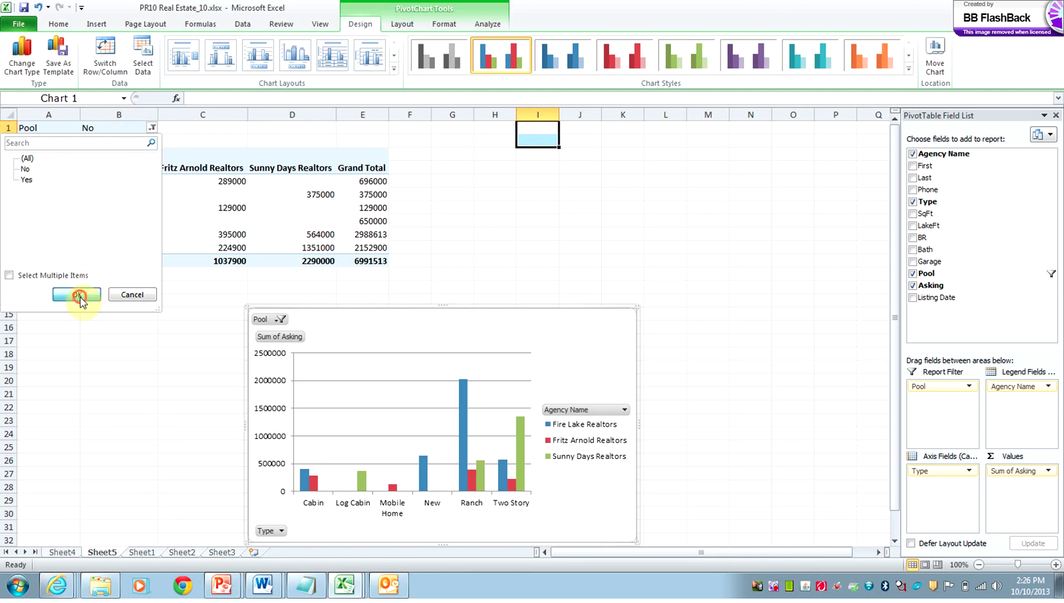
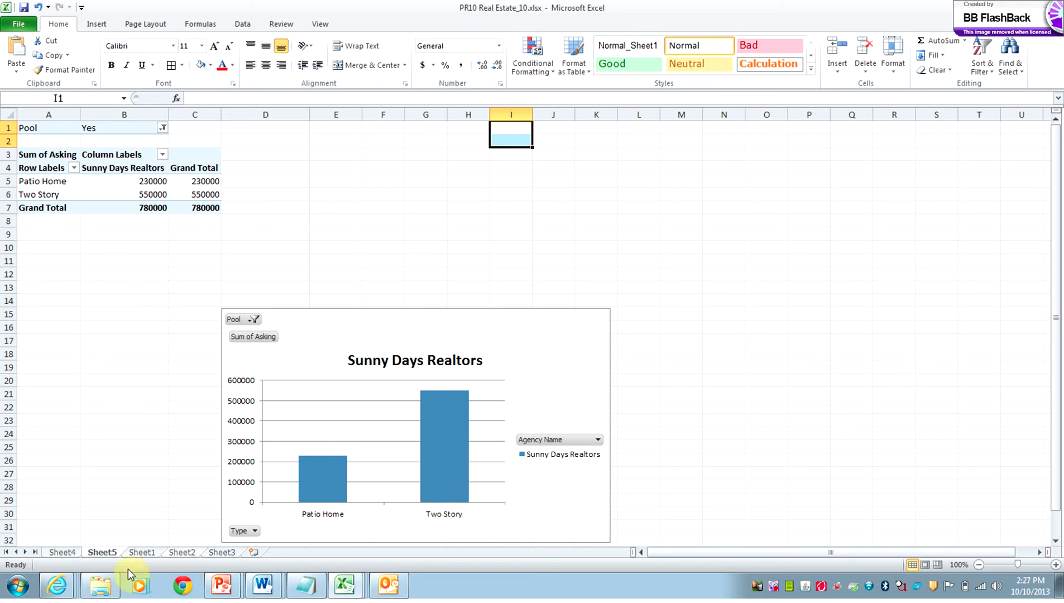
# Step: Rename the Sheet5 worksheet as Pivot Chart
pyautogui.doubleClick(100, 554)
pyautogui.write('Plvot')
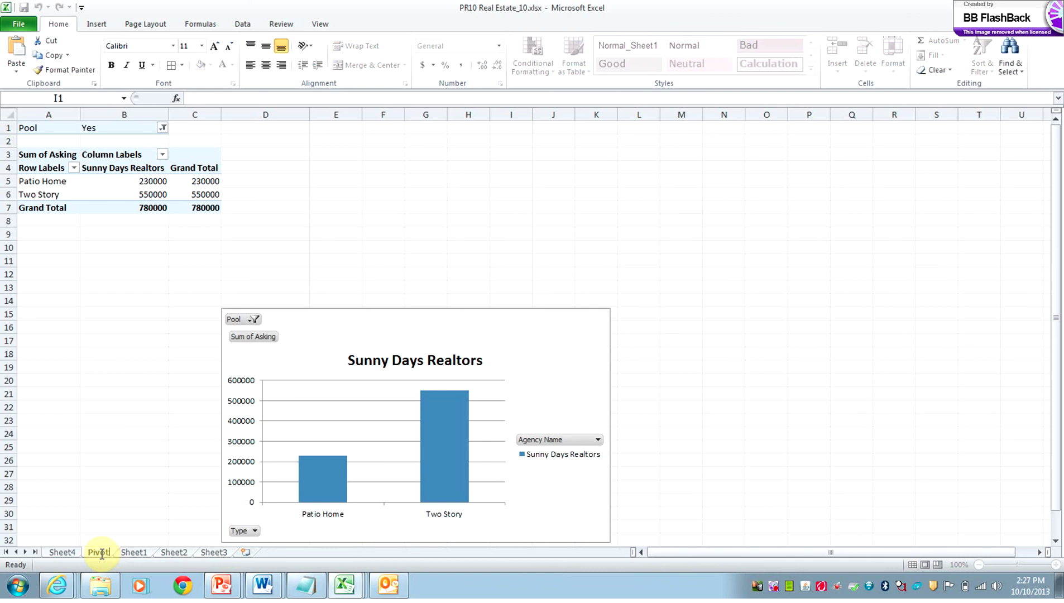
pyautogui.write(' Chart')
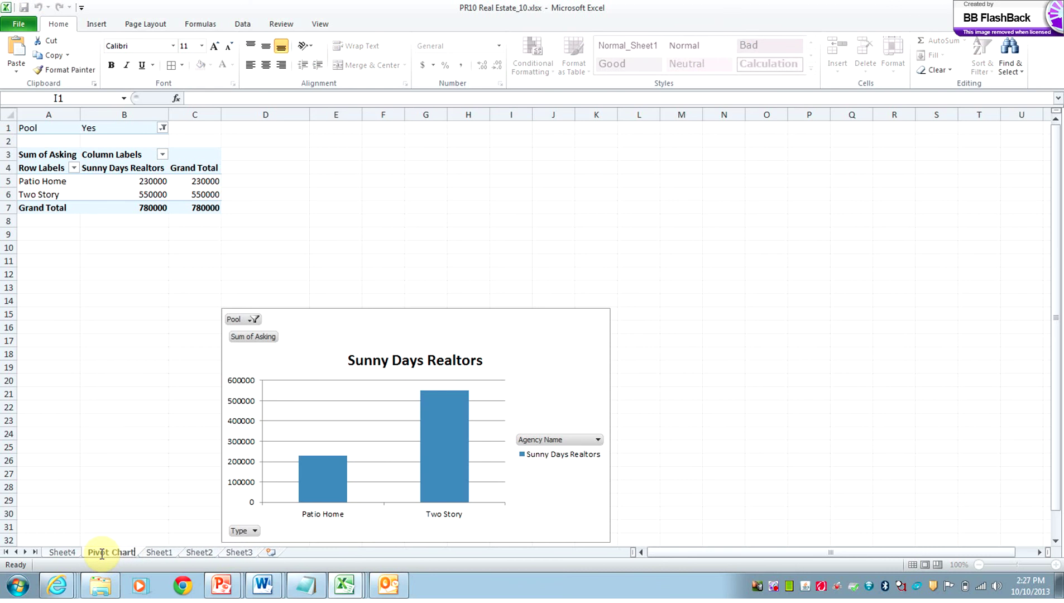
# Step: Rename the Sheet4 worksheet as Pivot Table
pyautogui.click(66, 553)
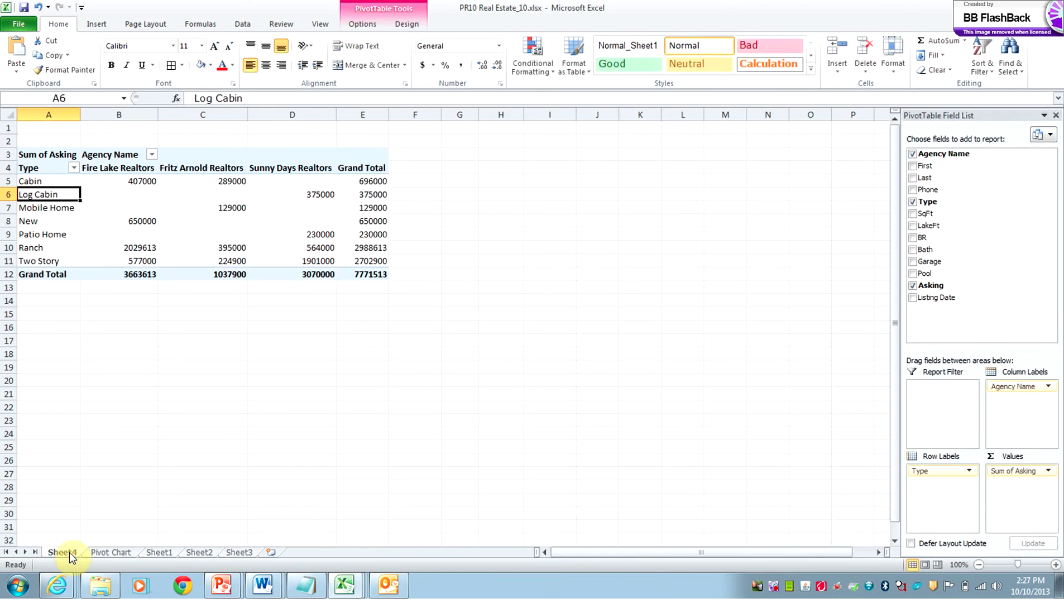
pyautogui.doubleClick(70, 552)
pyautogui.write('Pivot')
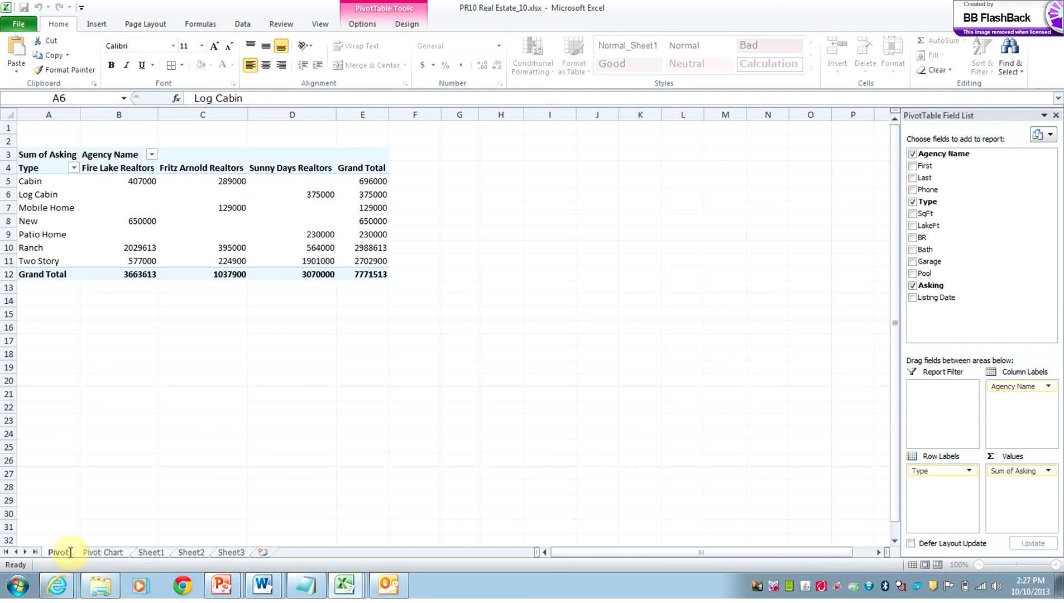
pyautogui.write(' Tabl')
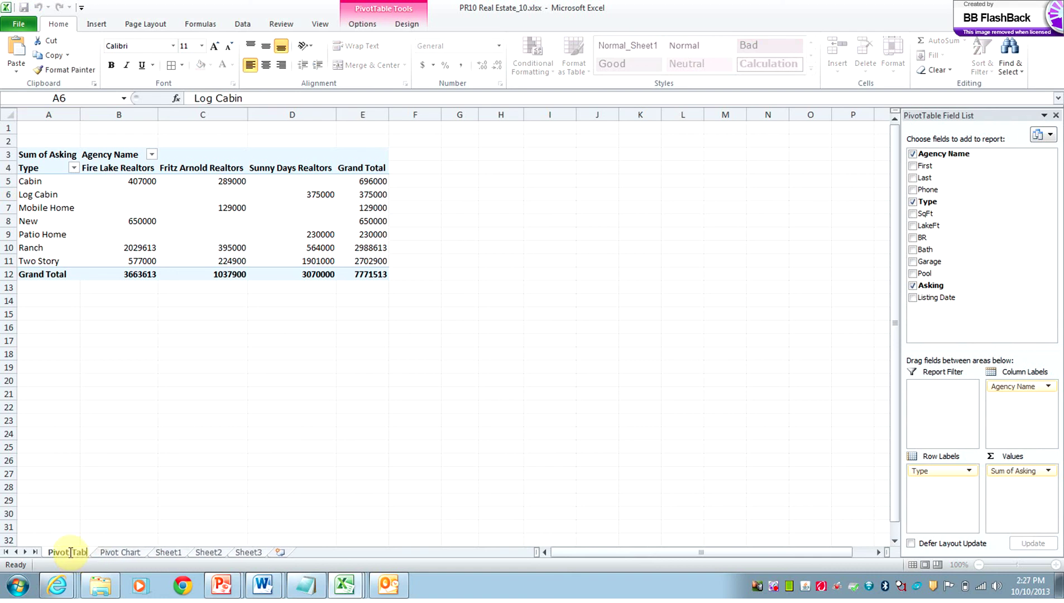
pyautogui.write('e')
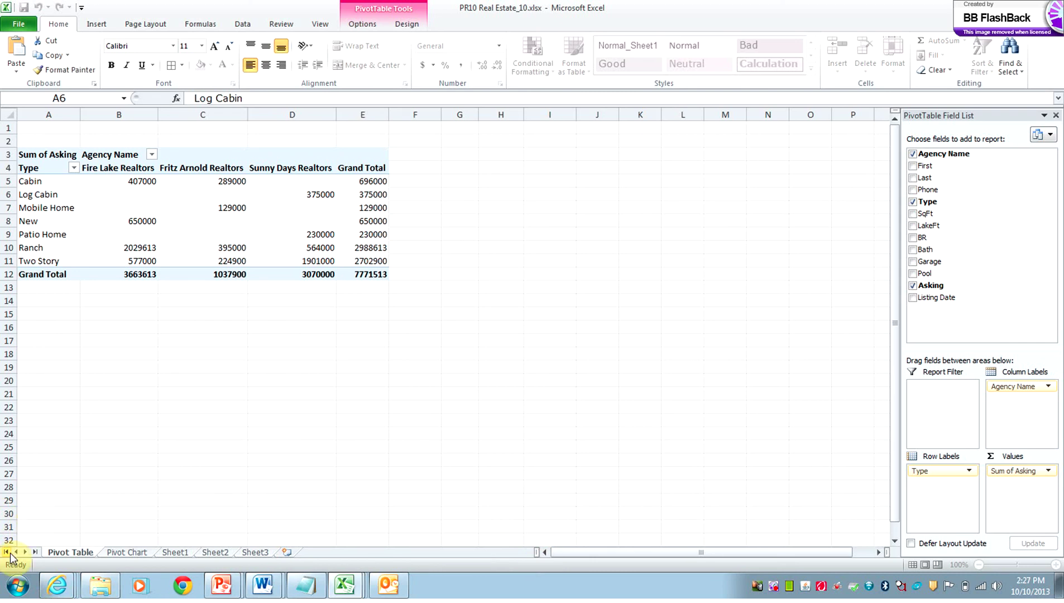
# Step: Rename the Sheet1 worksheet as Data and save the workbook
pyautogui.click(173, 551)
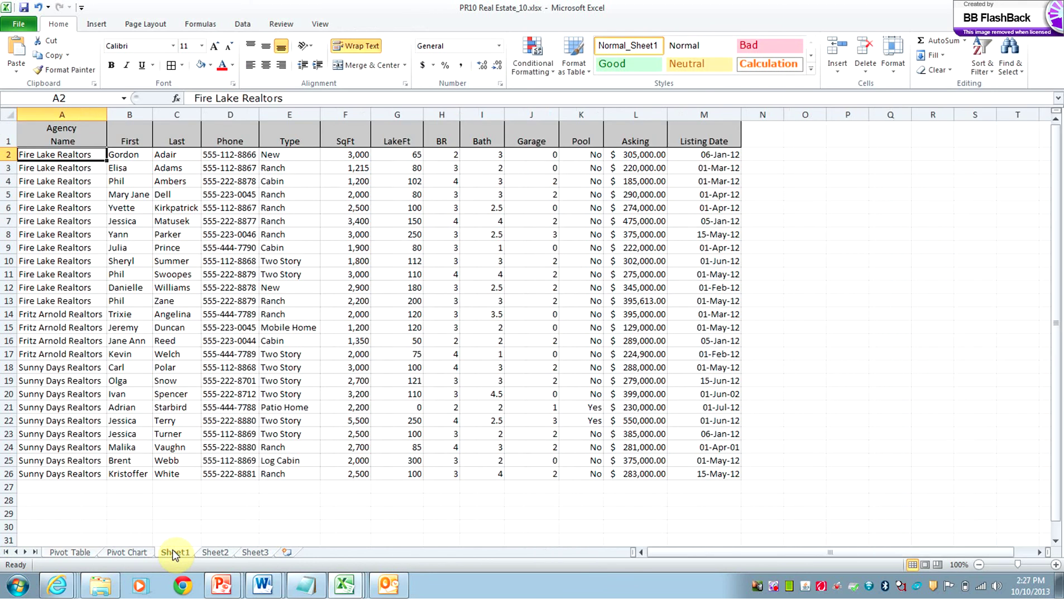
pyautogui.doubleClick(173, 552)
pyautogui.write('Data')
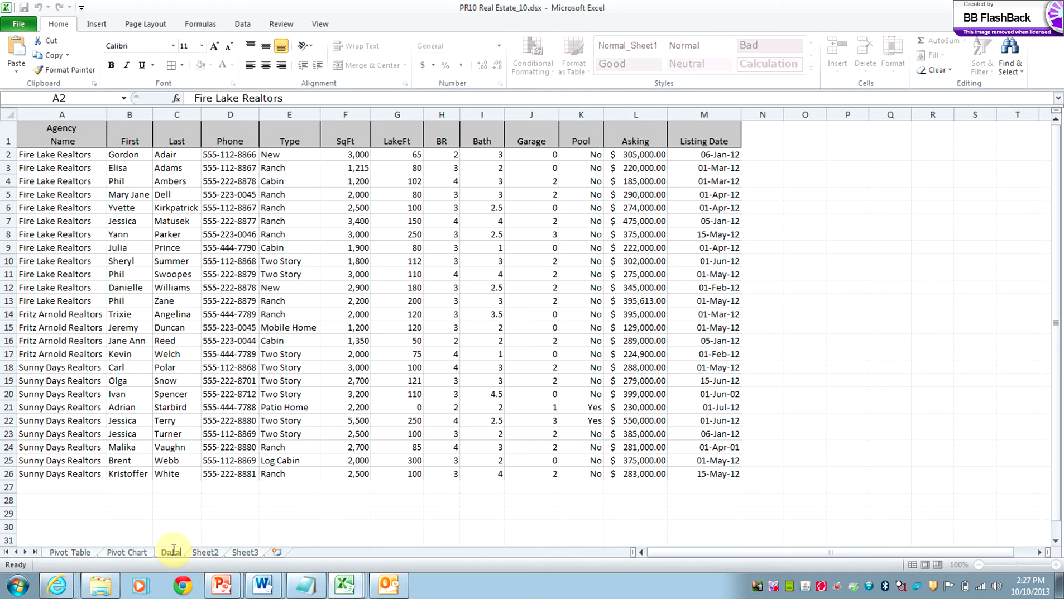
pyautogui.click(318, 538)
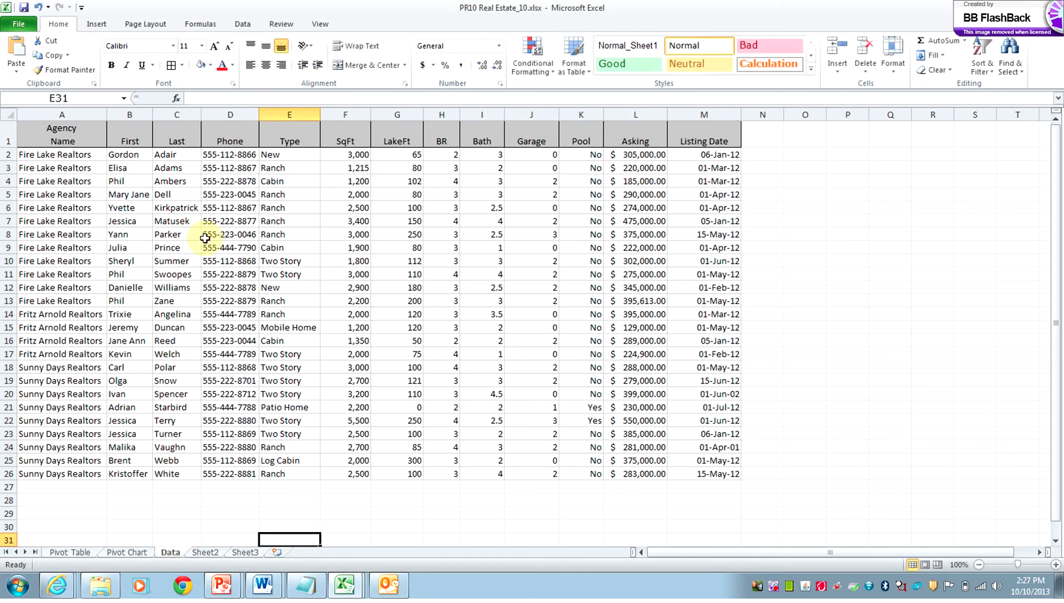
pyautogui.click(24, 7)
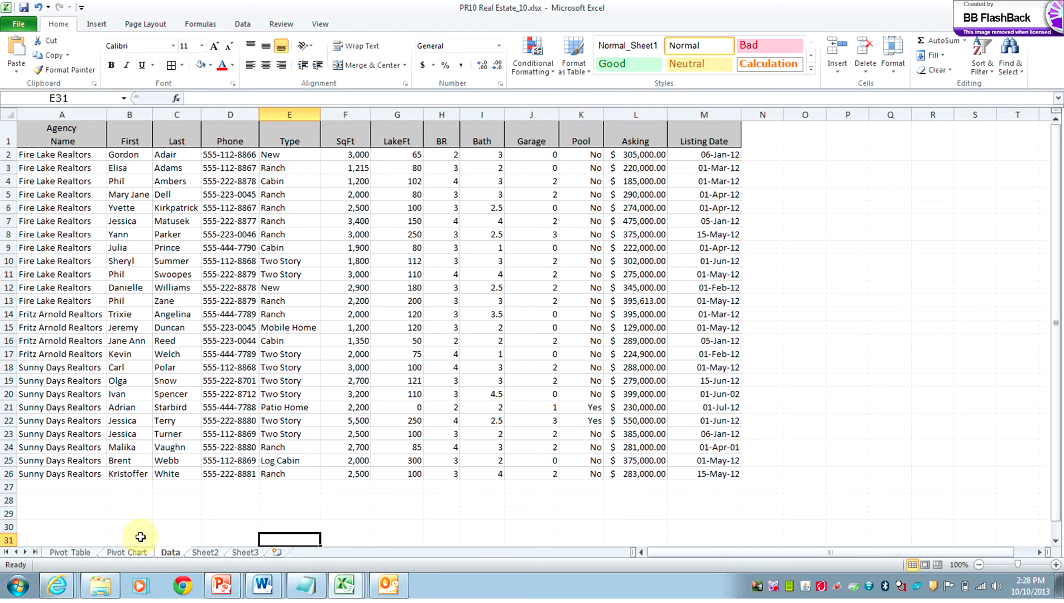
# Step: On the Pivot Chart sheet, move the PivotChart directly below the PivotTable so it starts at row 9 in column A
pyautogui.click(140, 552)
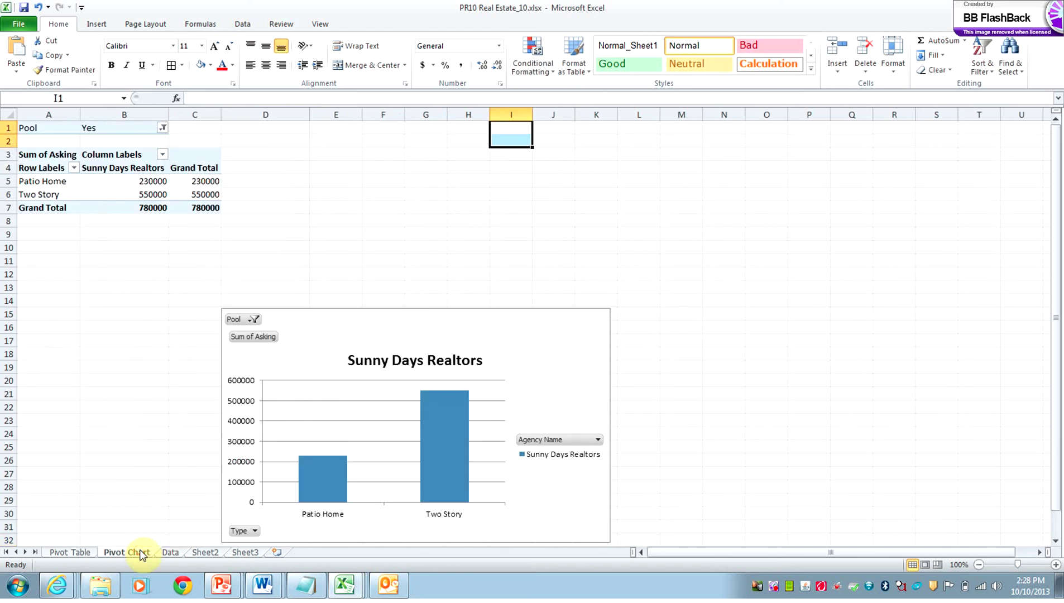
pyautogui.click(347, 532)
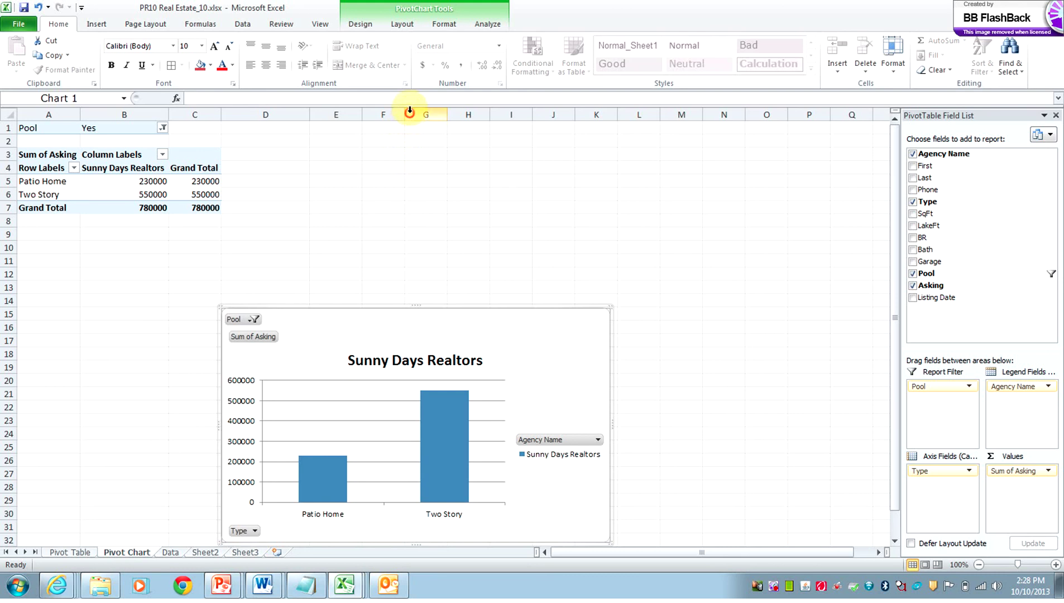
pyautogui.click(374, 304)
pyautogui.moveTo(313, 289); pyautogui.dragTo(171, 225)
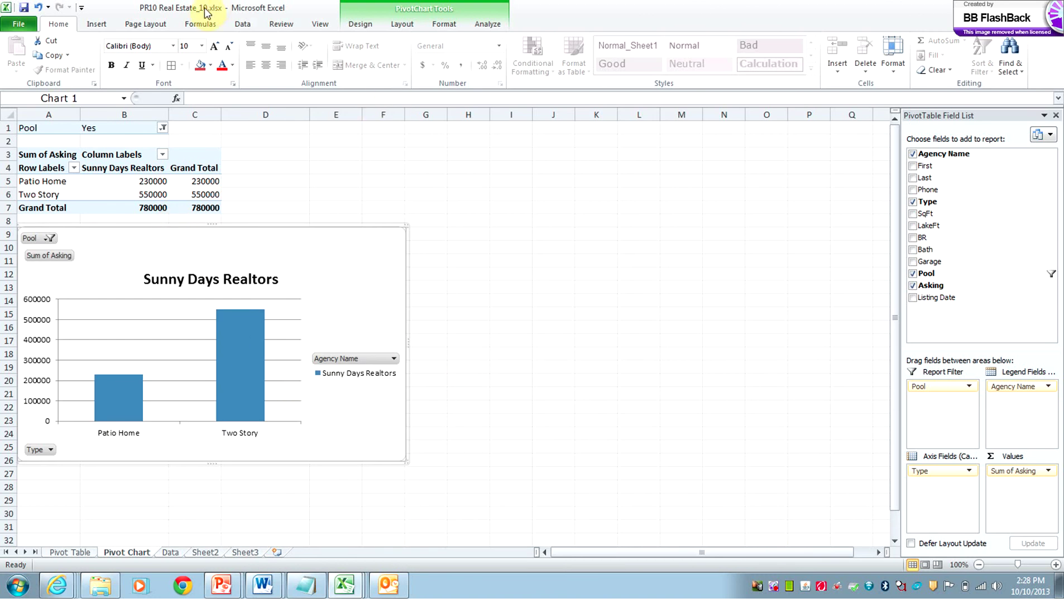
# Step: Open the page setup for the selected PivotChart, choosing jhj356_cir3235 on tsuhhpsrv3 as the printer
pyautogui.click(153, 25)
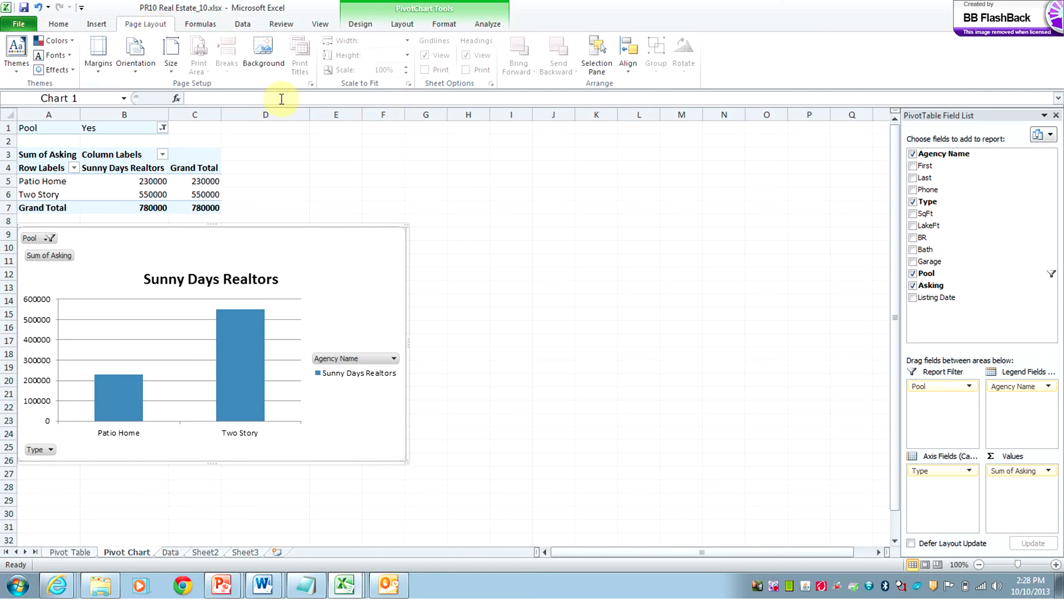
pyautogui.click(315, 83)
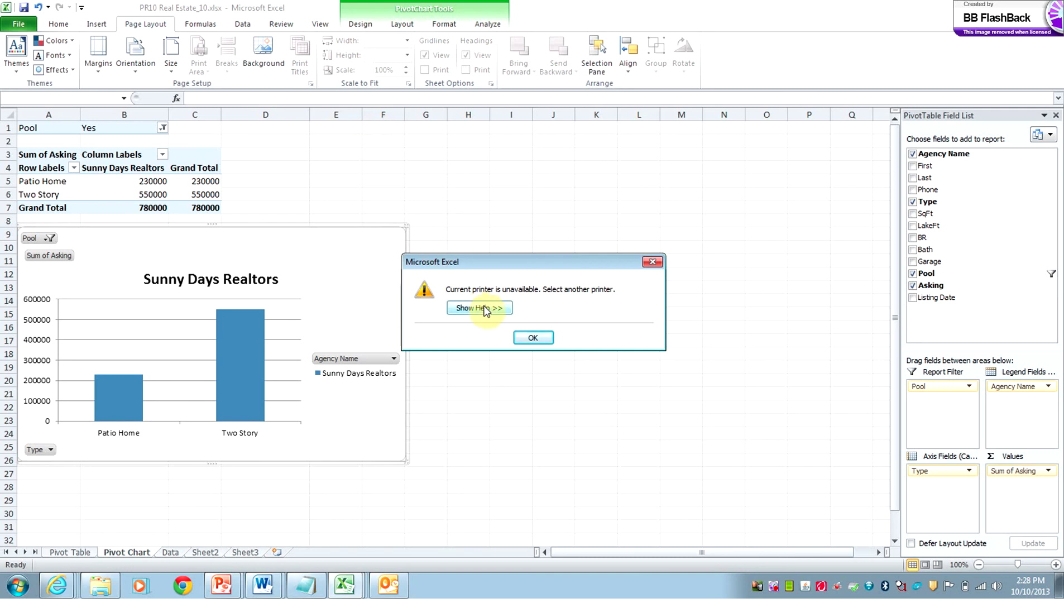
pyautogui.click(531, 339)
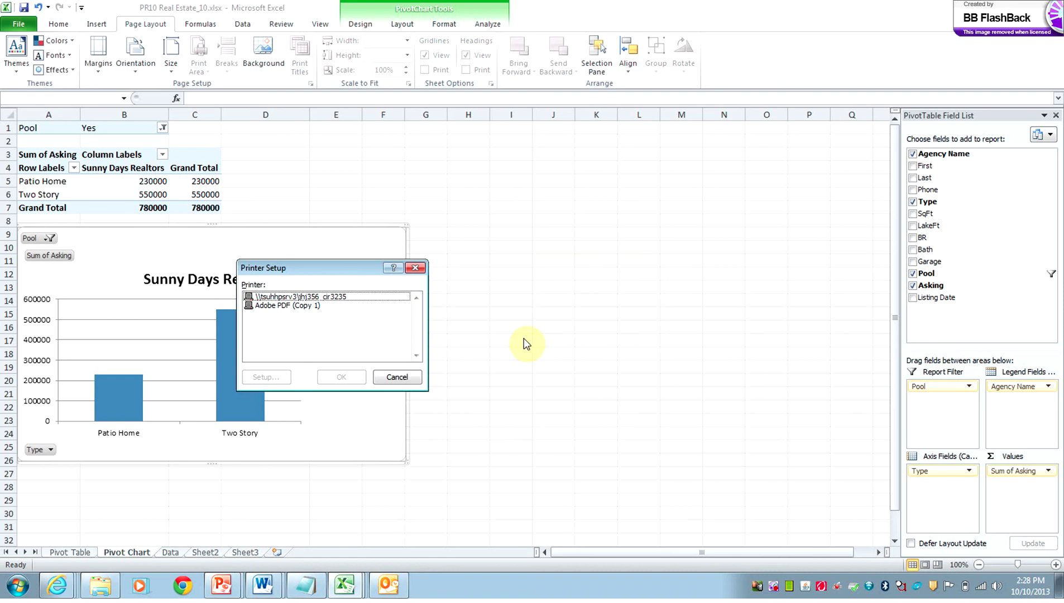
pyautogui.click(297, 299)
pyautogui.click(341, 378)
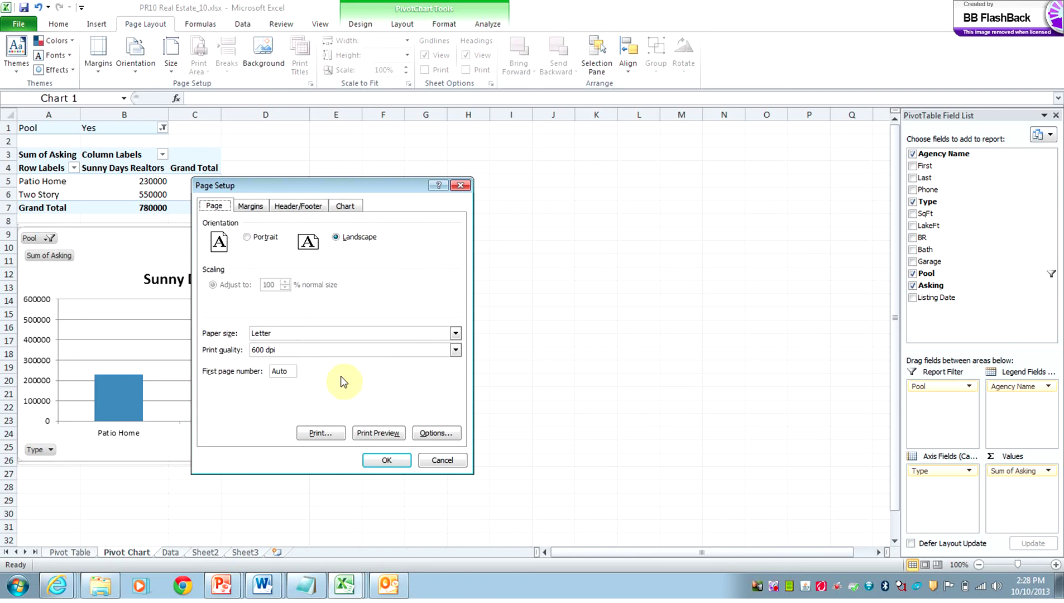
# Step: Add a custom chart footer with the author's full name in the left section and the date in the right section, and preview the printout
pyautogui.click(310, 205)
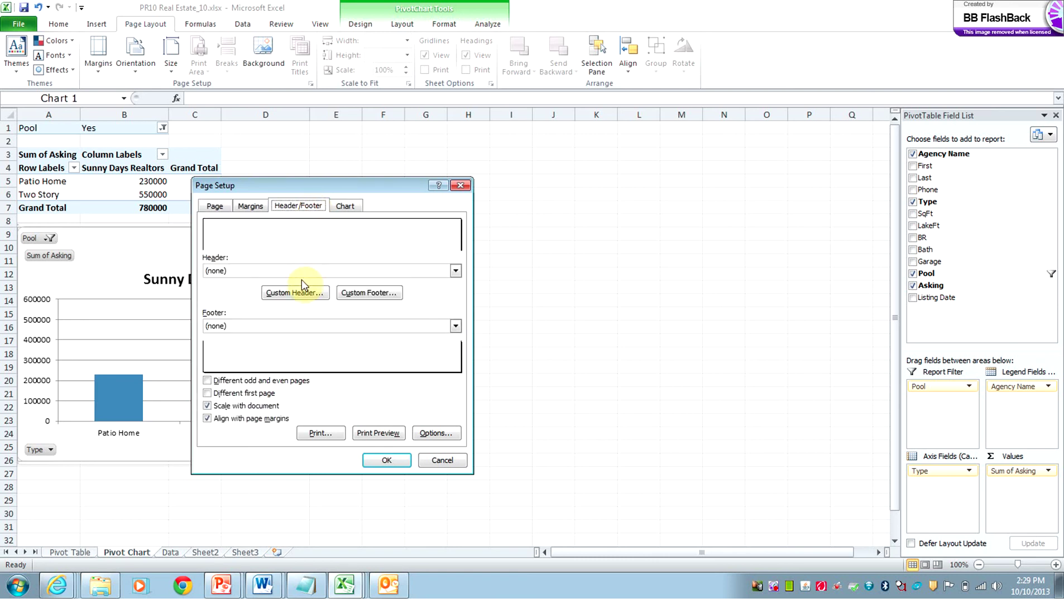
pyautogui.click(378, 296)
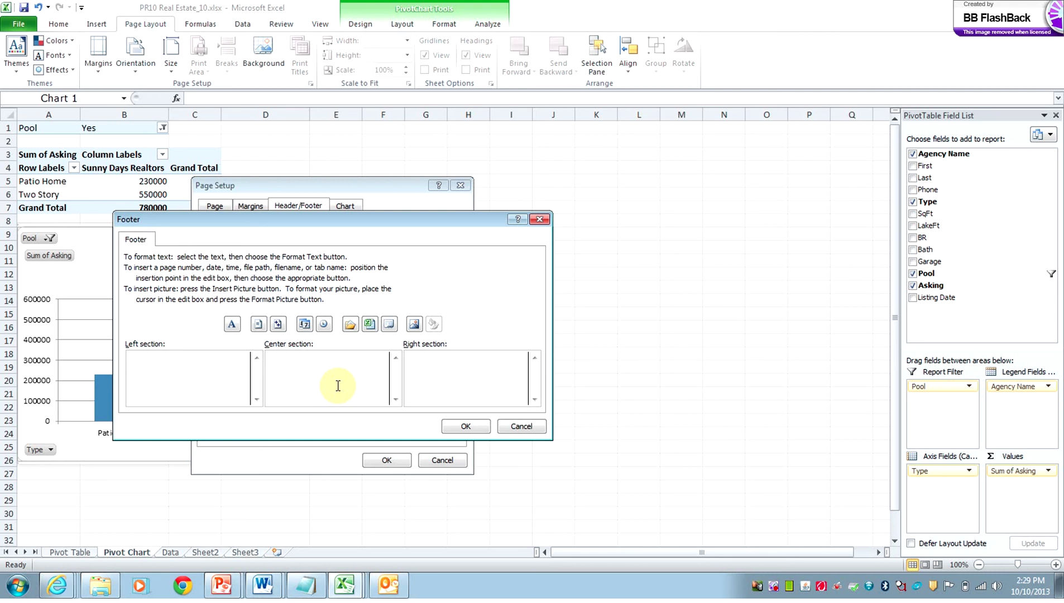
pyautogui.write('Karma Sherif')
pyautogui.click(305, 324)
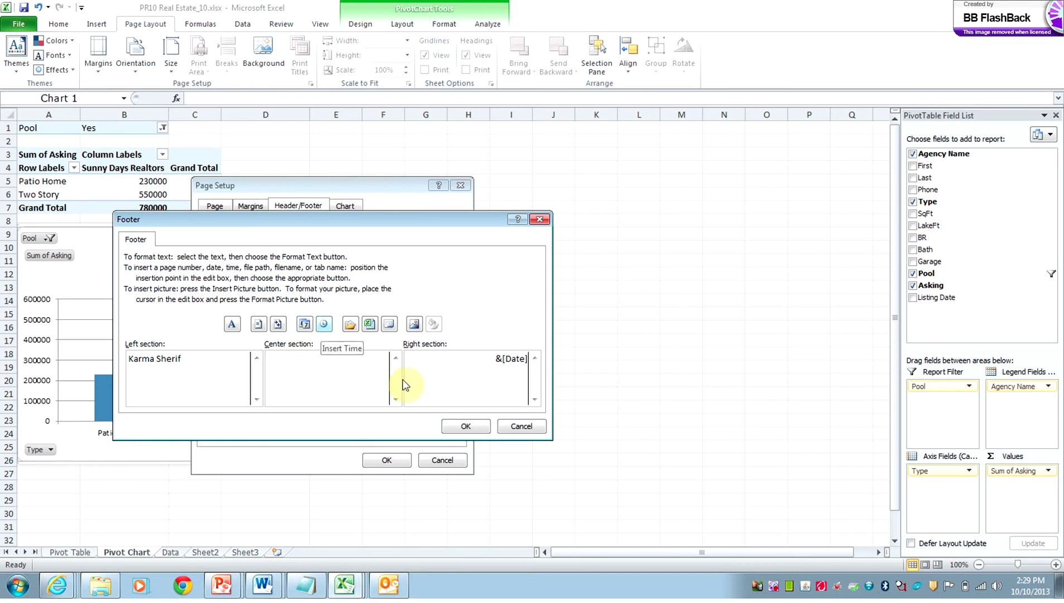
pyautogui.click(466, 426)
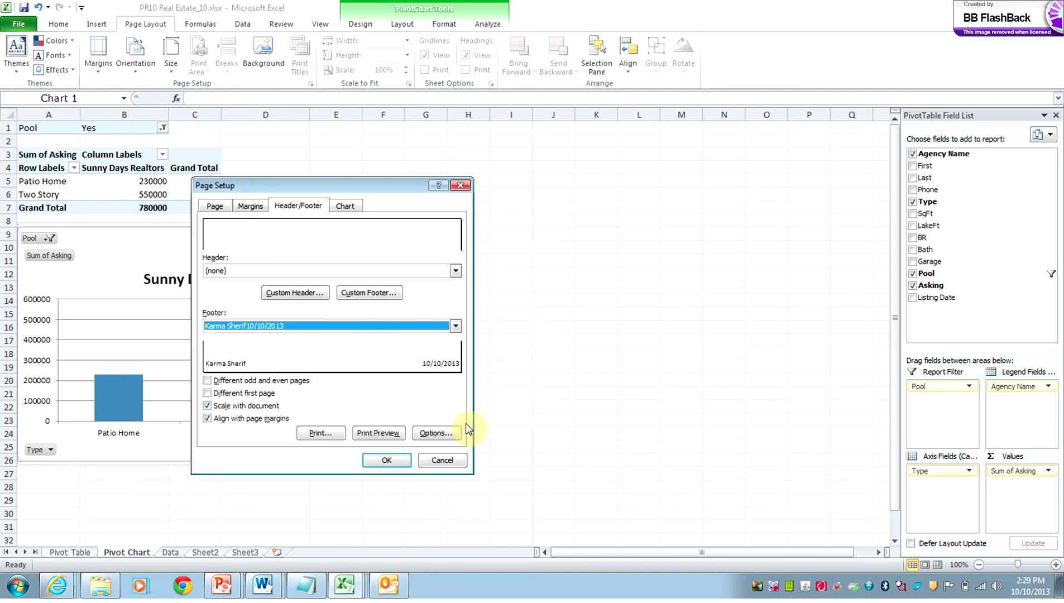
pyautogui.click(390, 433)
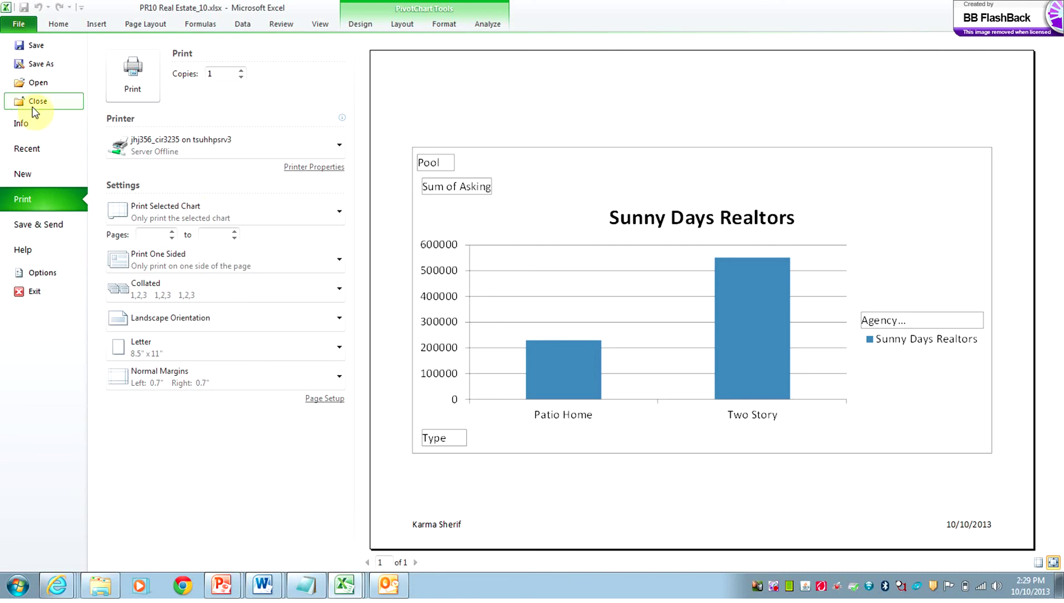
# Step: Save the PR10 Real Estate_10 workbook and close it
pyautogui.click(40, 47)
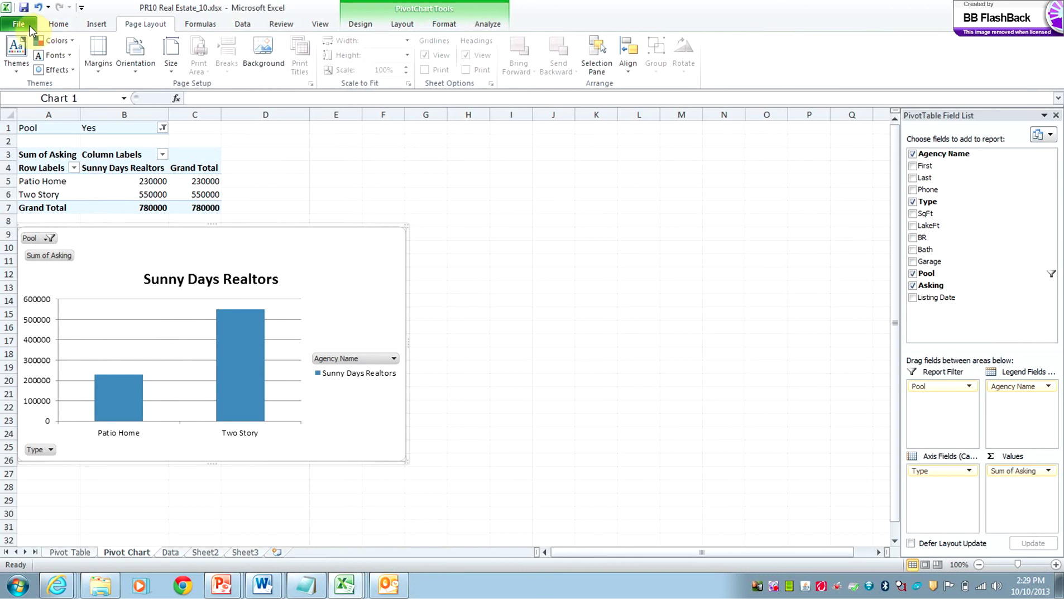
pyautogui.click(31, 29)
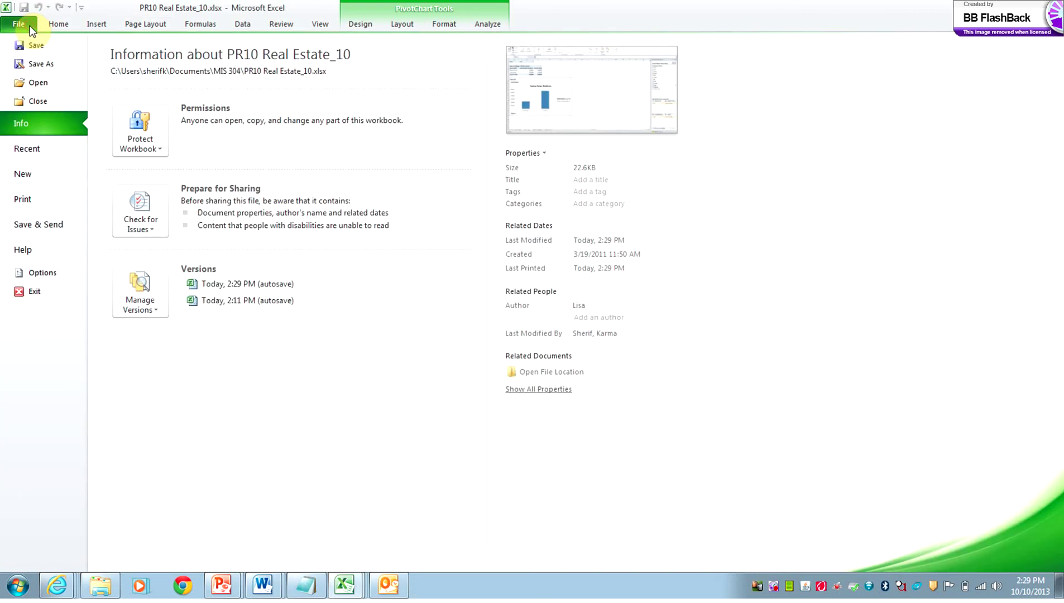
pyautogui.click(41, 103)
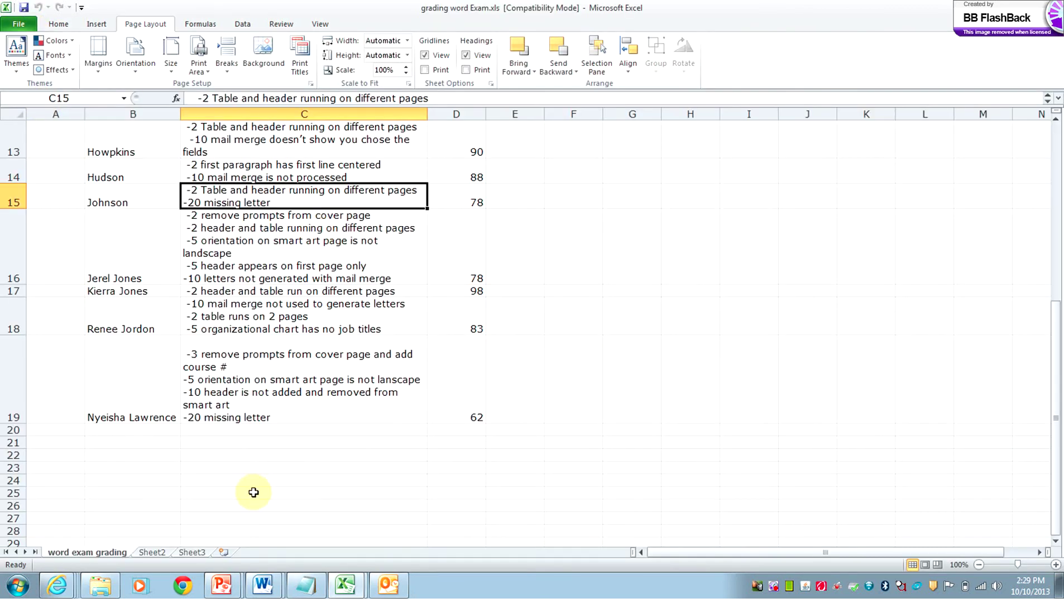
pyautogui.click(775, 589)
pyautogui.rightClick(775, 591)
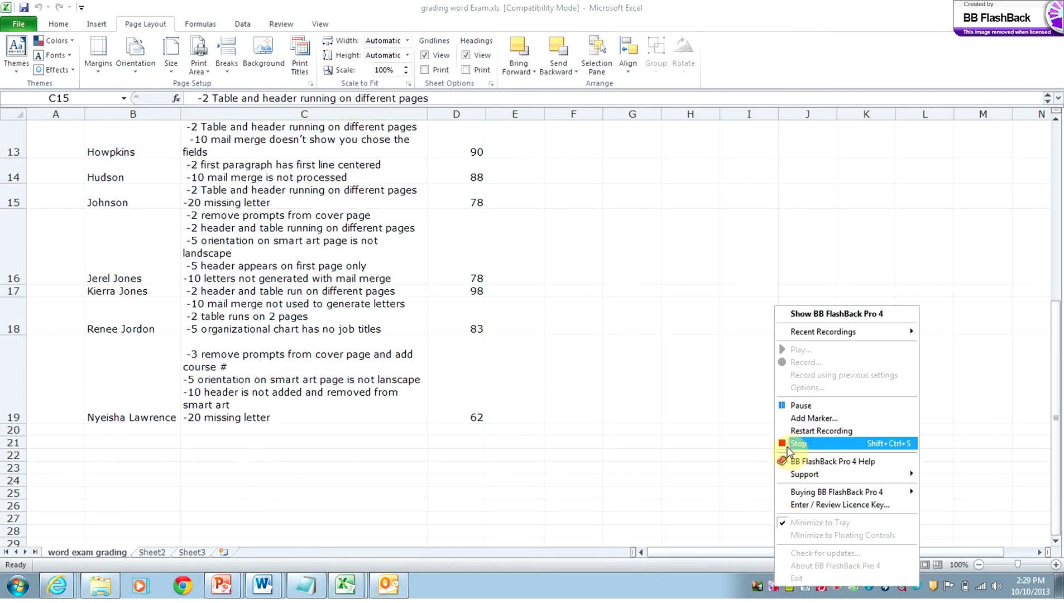